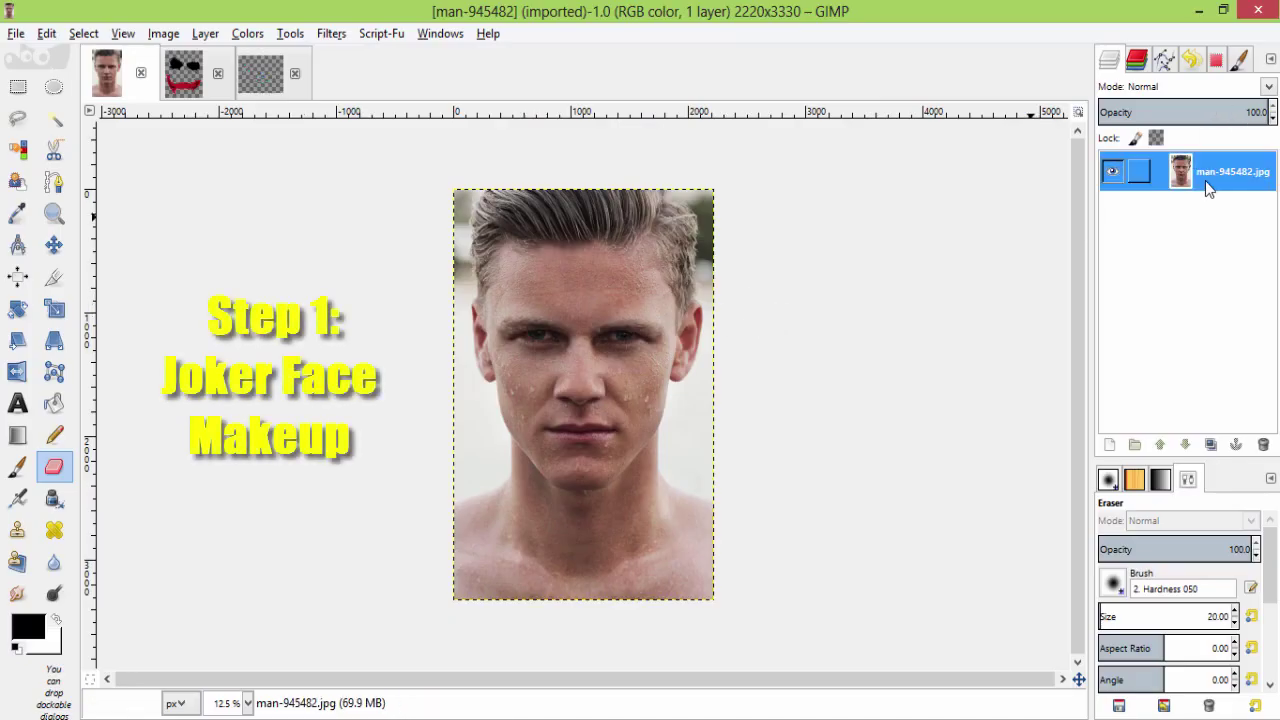
- Duplicate the portrait layer and rename the copy 'Black and Wjite'
click(1210, 444)
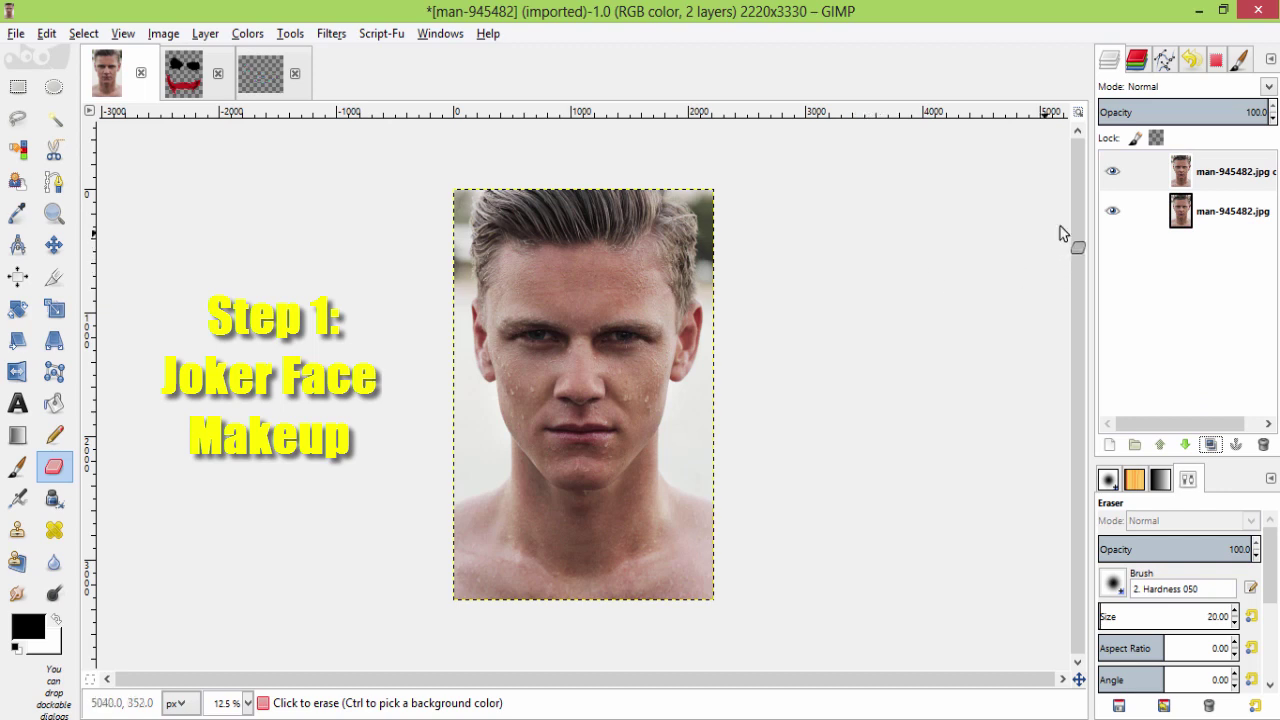
click(1210, 172)
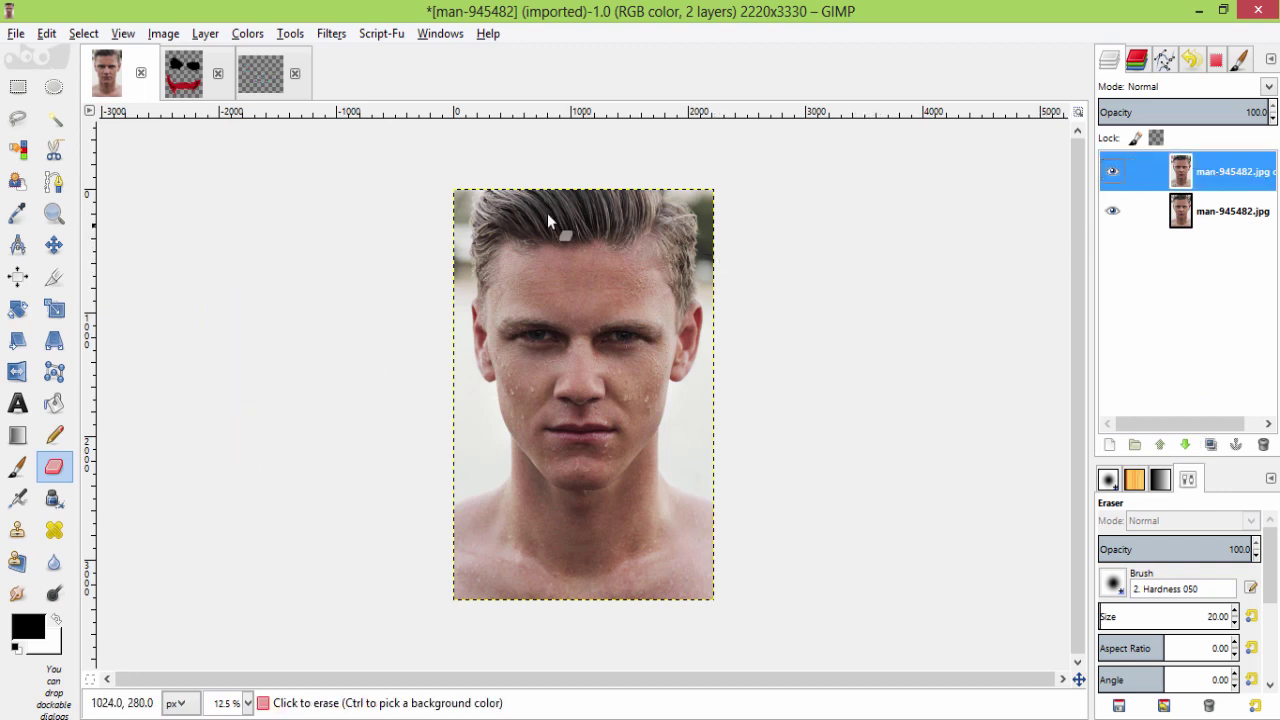
double_click(1216, 171)
text(Black and Wjite)
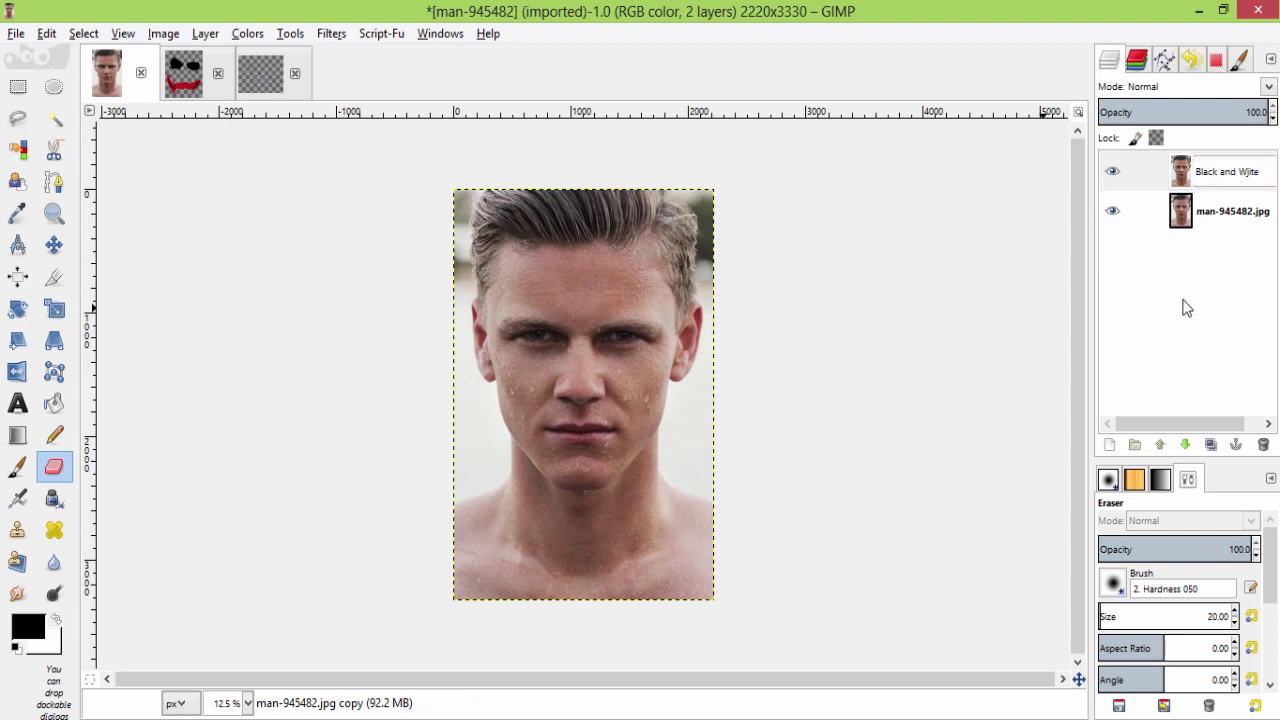
key(Return)
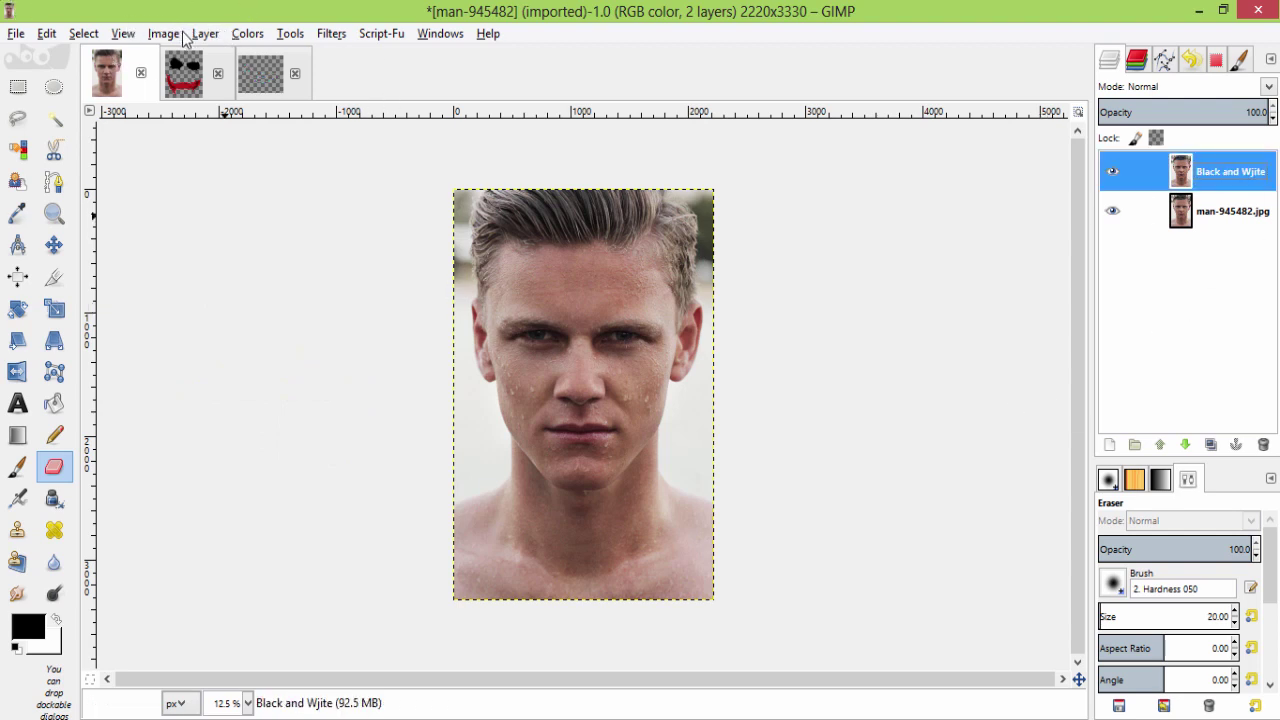
- Desaturate the Black and Wjite layer to greyscale
click(247, 33)
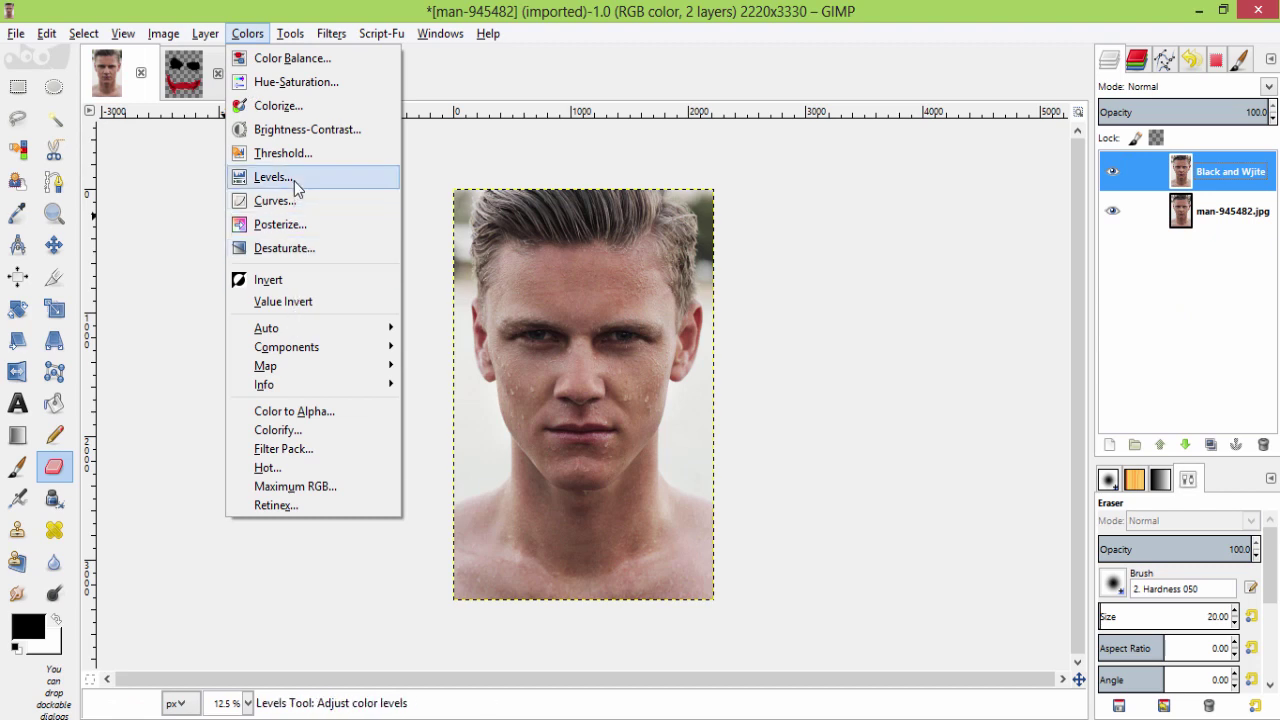
click(284, 248)
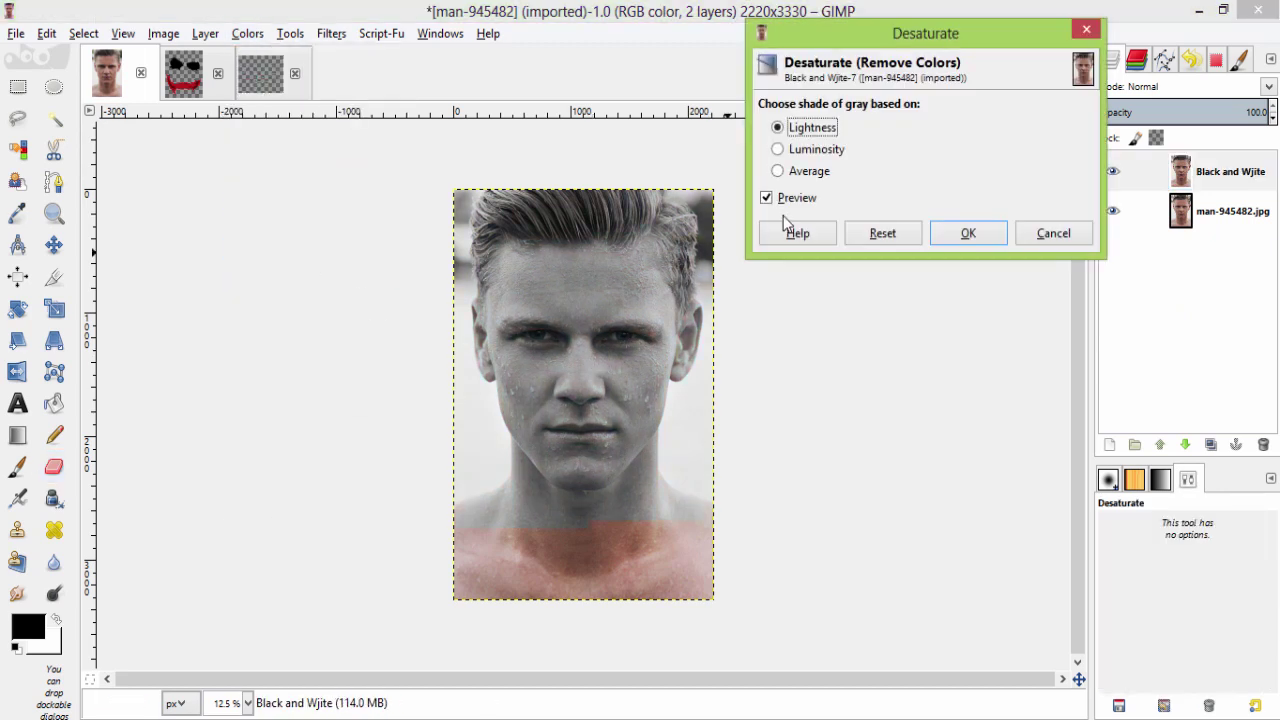
click(981, 222)
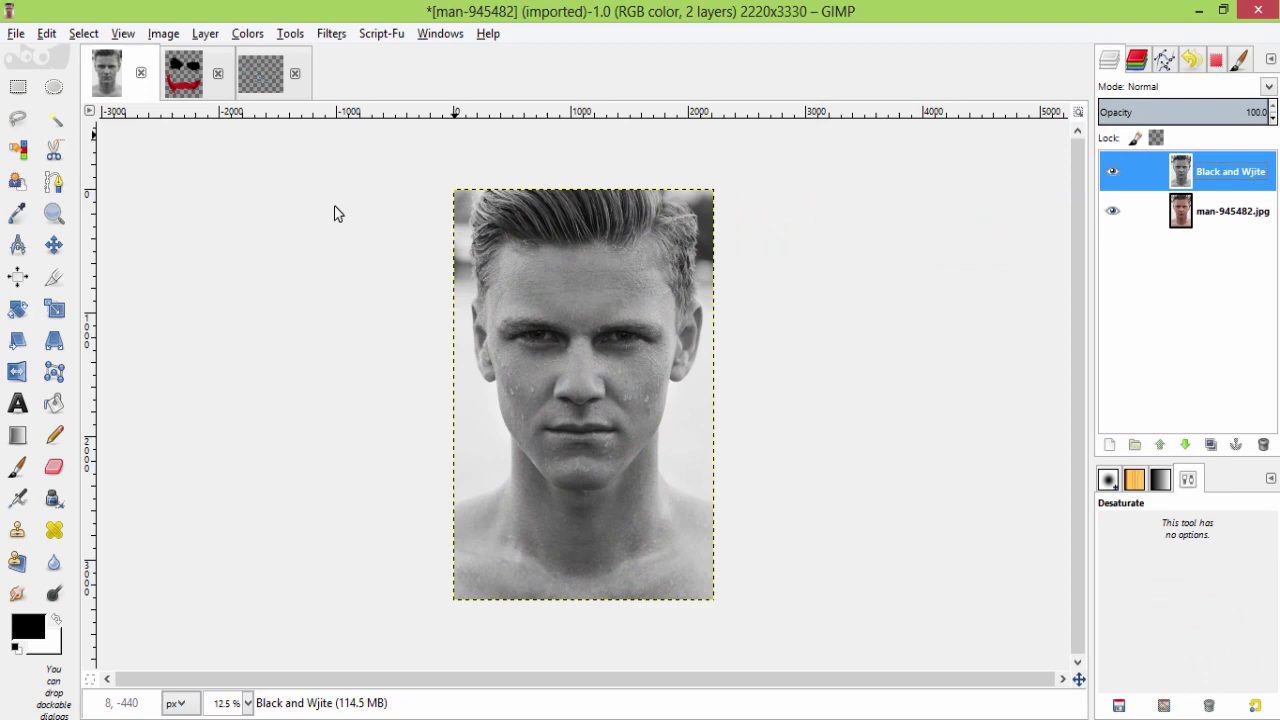
- Bend the Curves midtones upward to brighten the greyscale layer
click(250, 34)
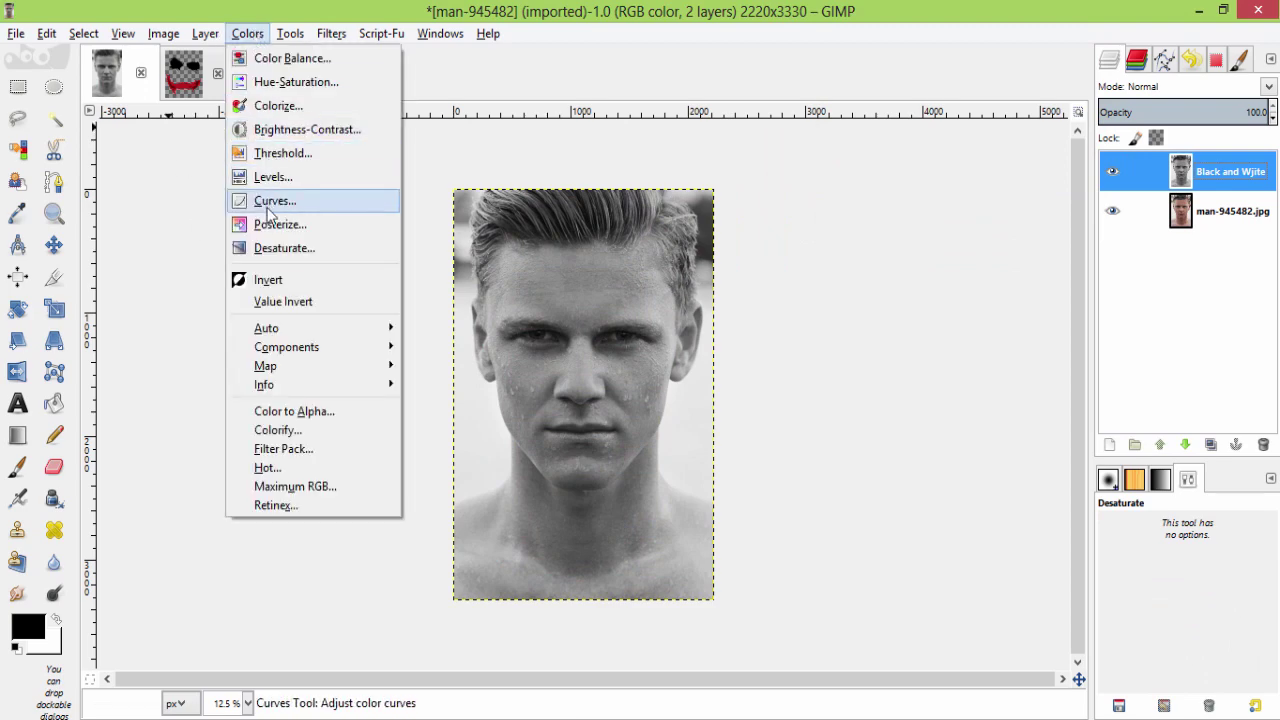
click(272, 202)
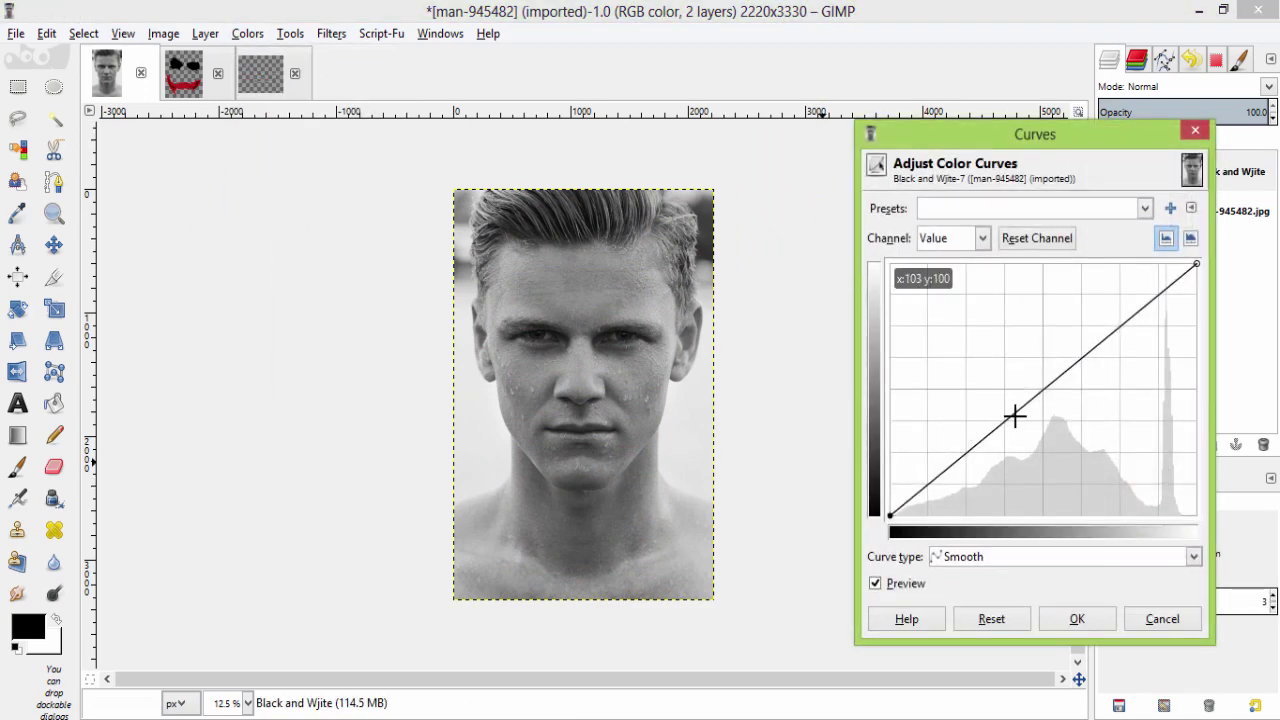
drag(1014, 417, 1000, 383)
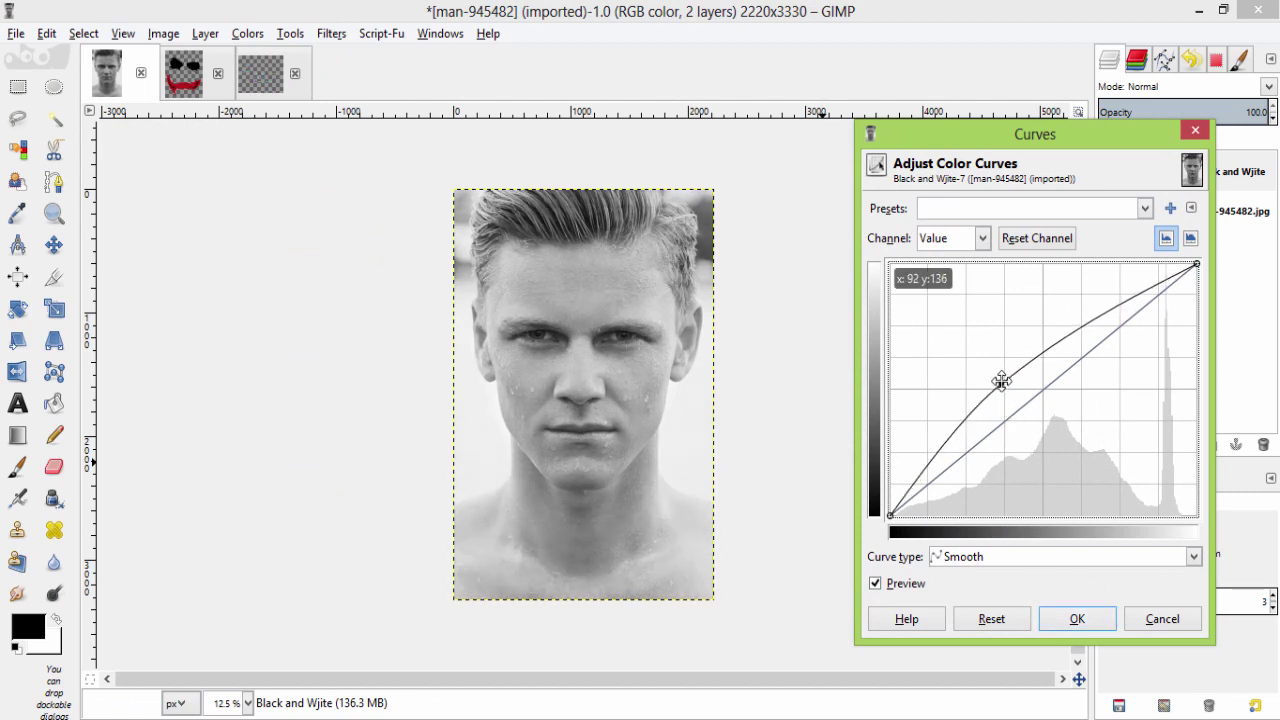
drag(1003, 380, 1006, 369)
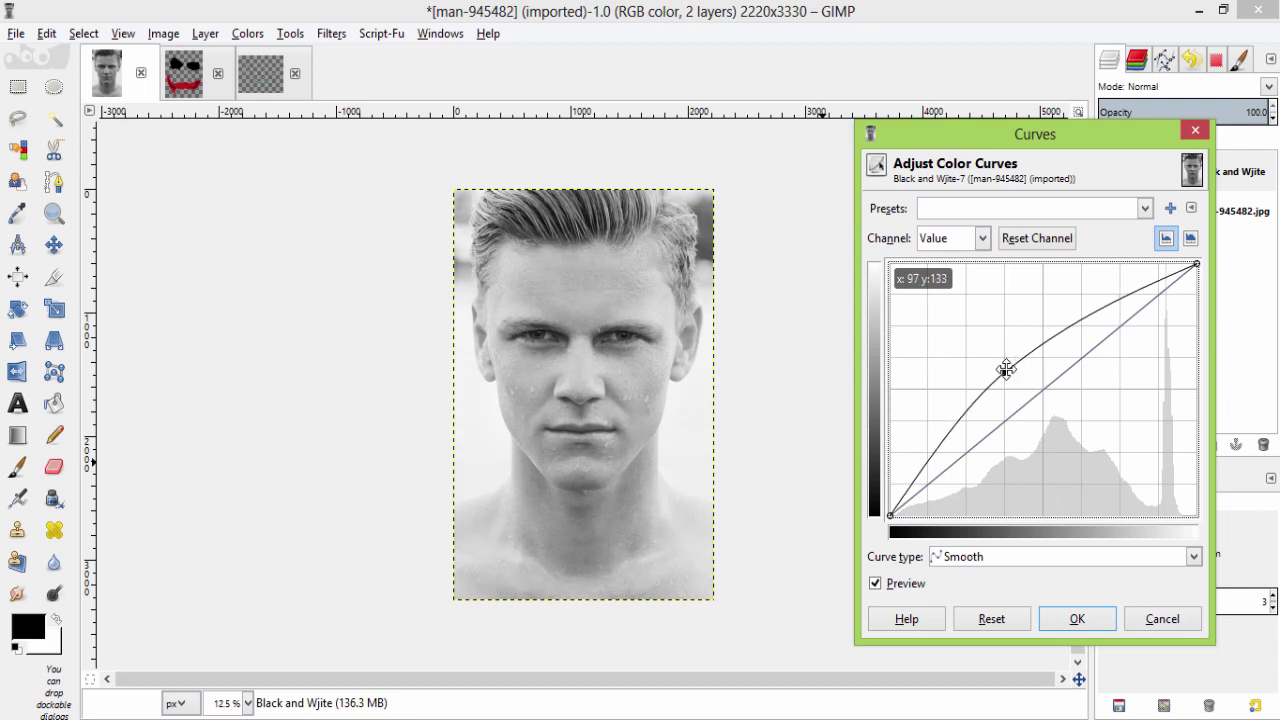
- Apply the curve and add a Black (full transparency) mask to the Black and Wjite layer
click(1077, 618)
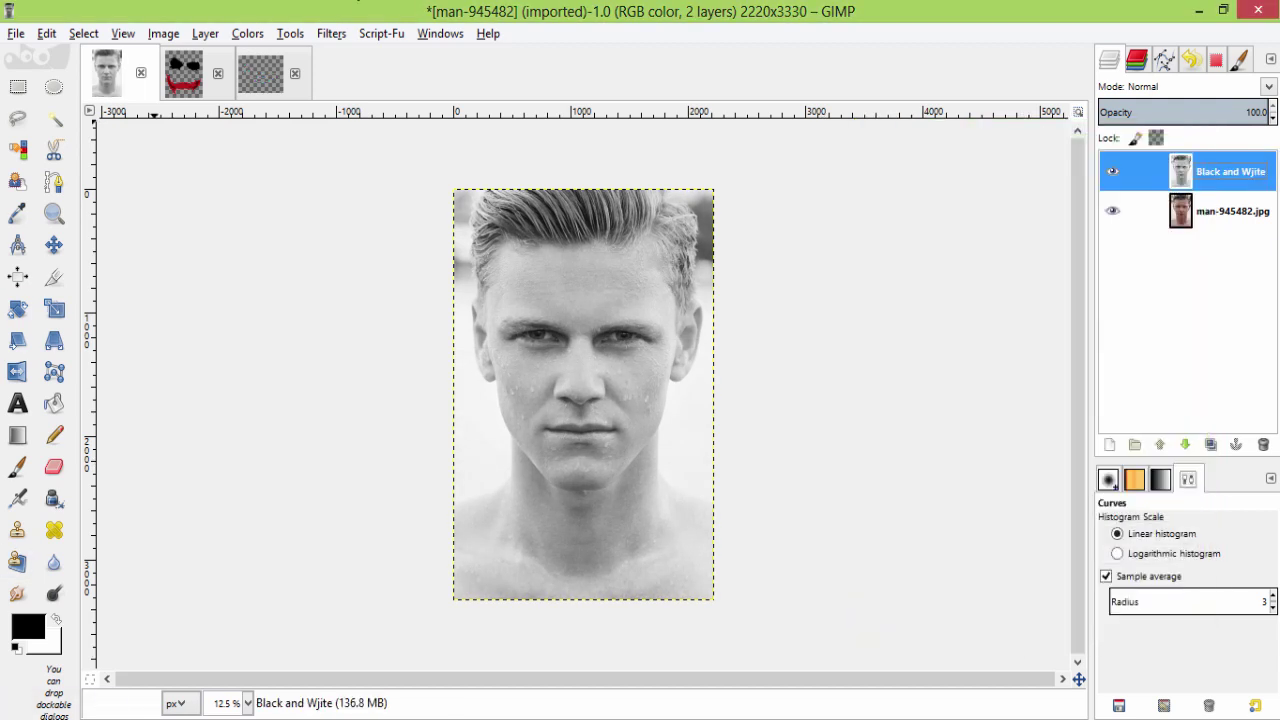
right_click(1203, 175)
click(1134, 444)
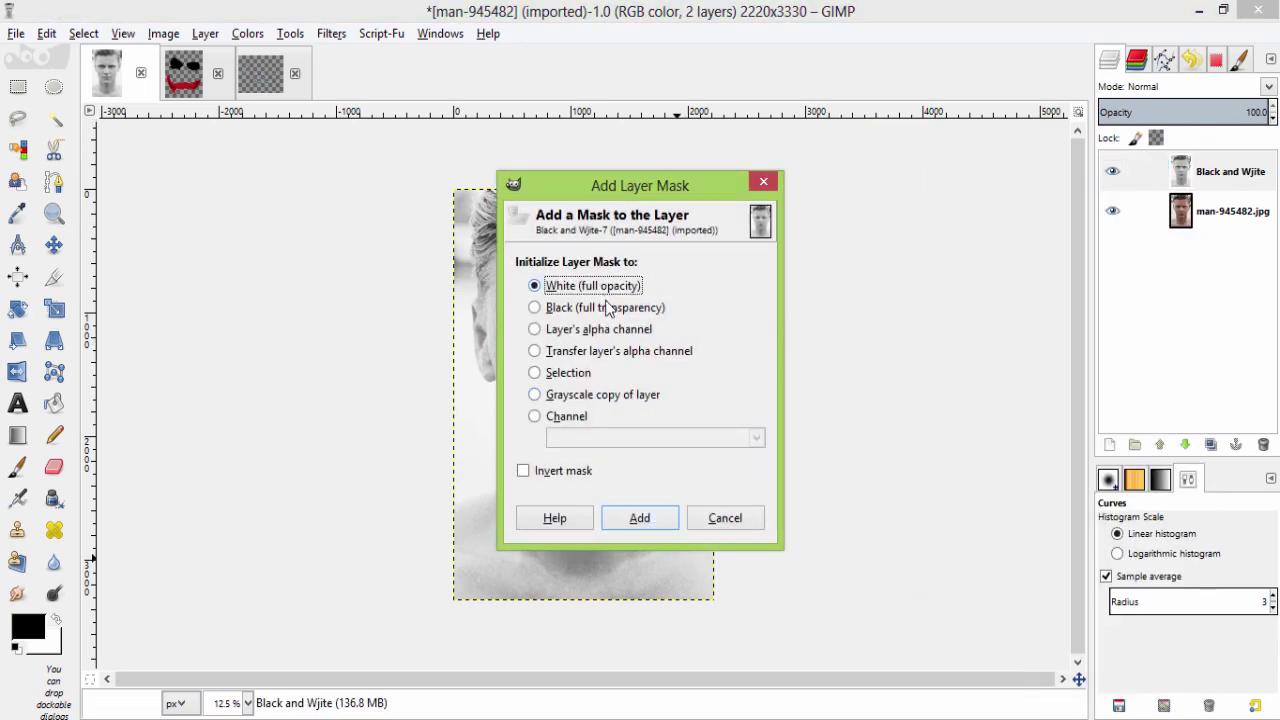
click(607, 308)
click(644, 514)
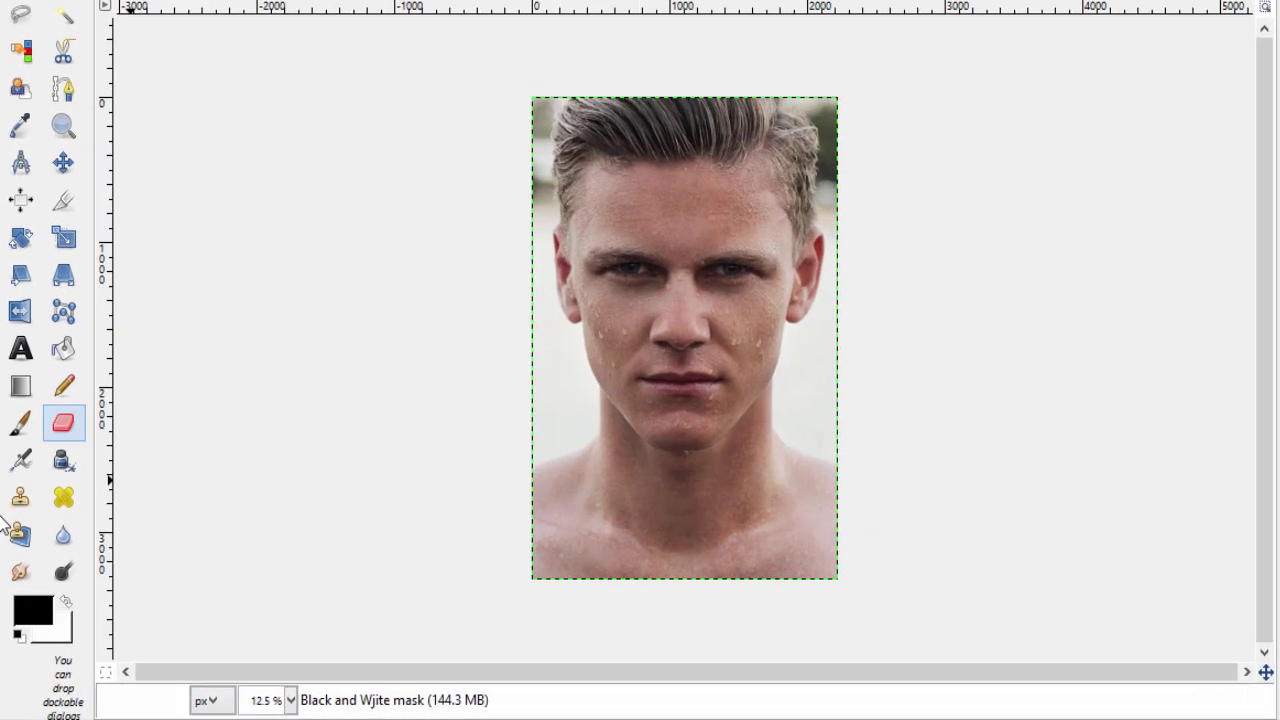
- Make white the foreground colour and select the soft Paintbrush
click(66, 602)
click(63, 385)
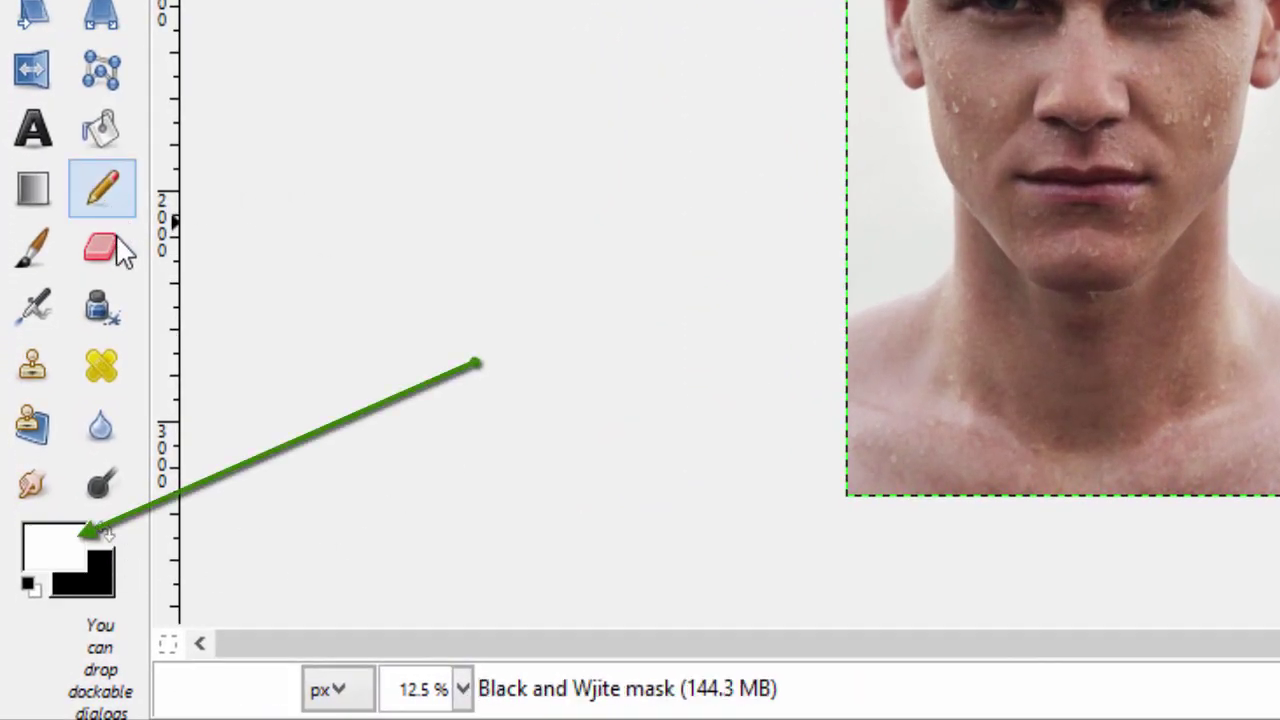
click(45, 240)
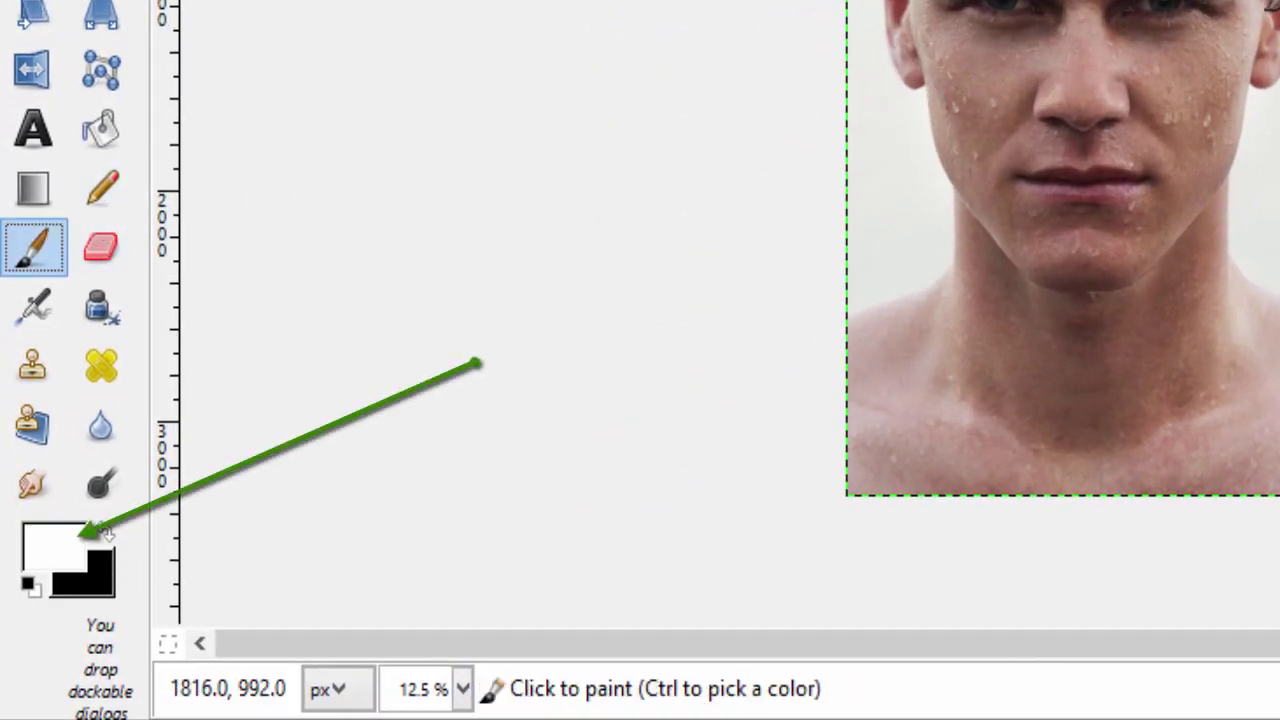
scroll(1122, 5, up, 3)
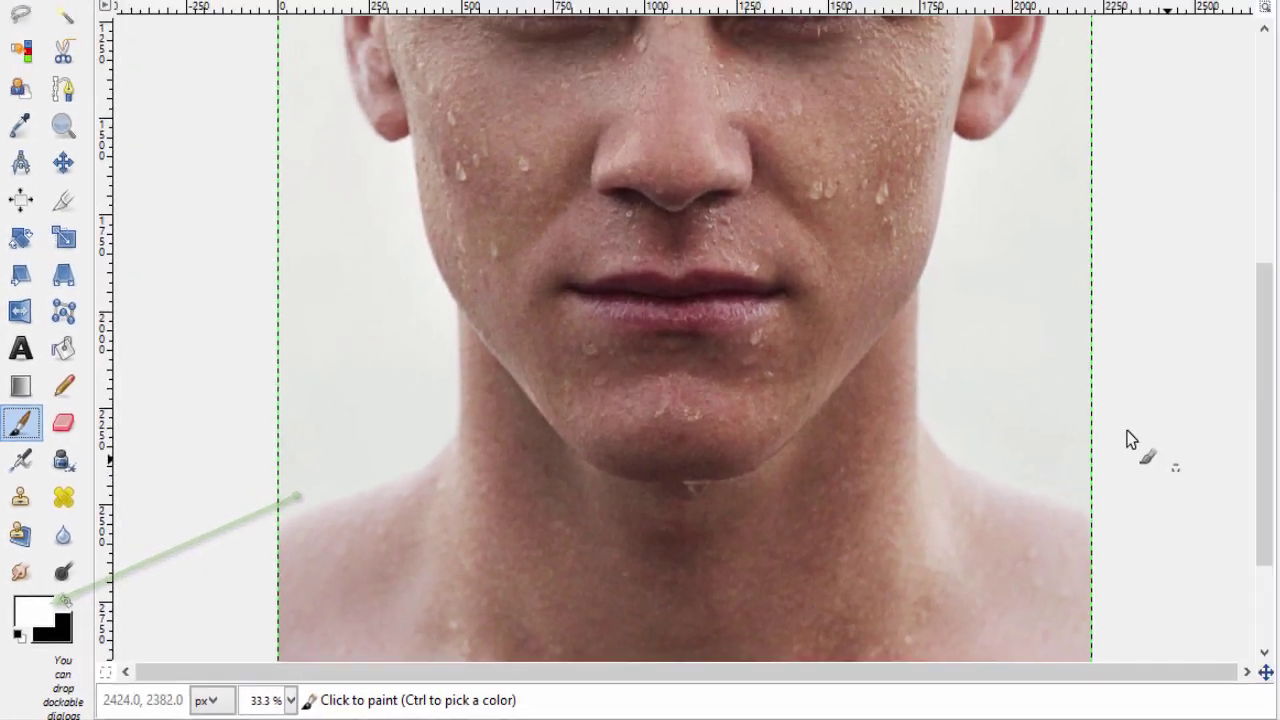
scroll(1130, 440, up, 5)
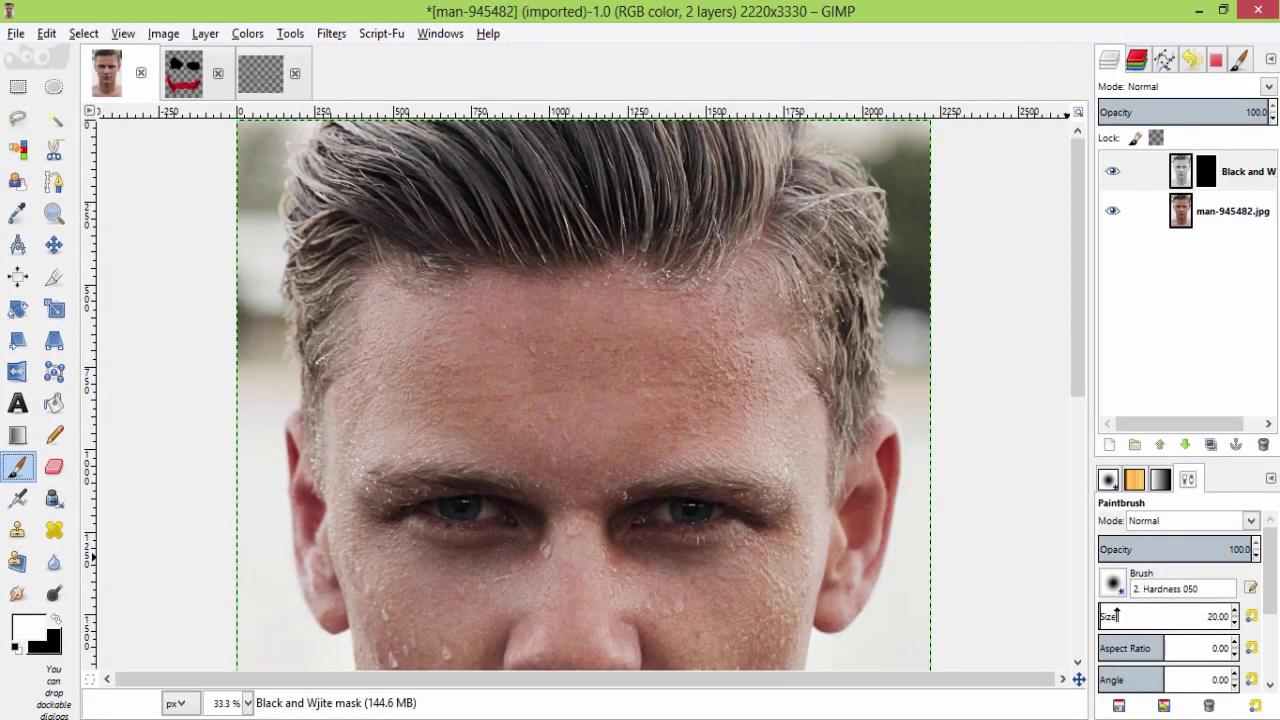
- With an enlarged brush, paint white over the forehead and hairline to reveal the grey layer
click(1113, 615)
mouse_move(615, 365)
mouse_down()
mouse_move(491, 371)
mouse_move(549, 394)
mouse_move(480, 391)
mouse_move(388, 293)
mouse_move(686, 289)
mouse_move(439, 297)
mouse_move(367, 340)
mouse_up()
mouse_move(334, 451)
mouse_down()
mouse_move(394, 401)
mouse_move(469, 373)
mouse_move(430, 367)
mouse_move(381, 424)
mouse_move(464, 428)
mouse_move(364, 436)
mouse_move(634, 426)
mouse_move(531, 443)
mouse_move(609, 427)
mouse_move(632, 342)
mouse_move(740, 308)
mouse_move(800, 386)
mouse_move(816, 443)
mouse_move(614, 440)
mouse_move(765, 403)
mouse_up()
key(bracketright)
key(bracketright)
key(bracketright)
key(bracketright)
key(bracketright)
key(bracketright)
key(bracketright)
key(bracketright)
key(bracketright)
key(bracketright)
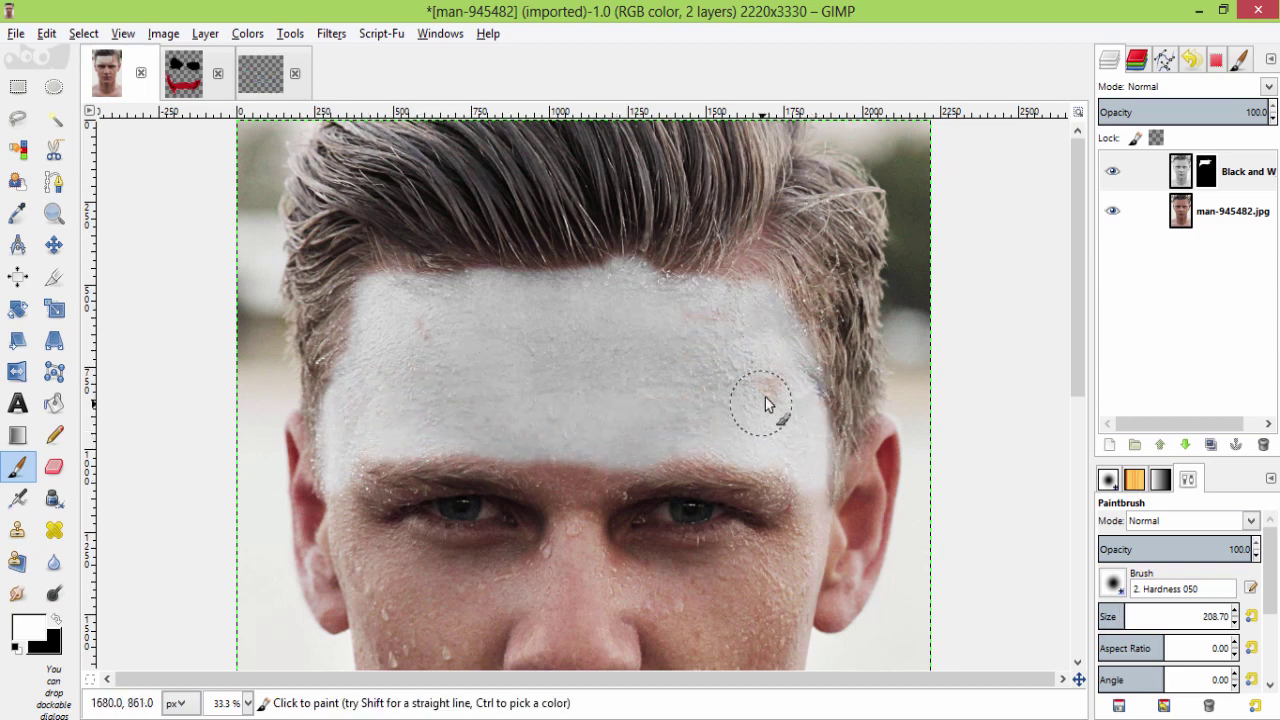
mouse_move(753, 290)
mouse_down()
mouse_move(630, 288)
mouse_move(417, 300)
mouse_up()
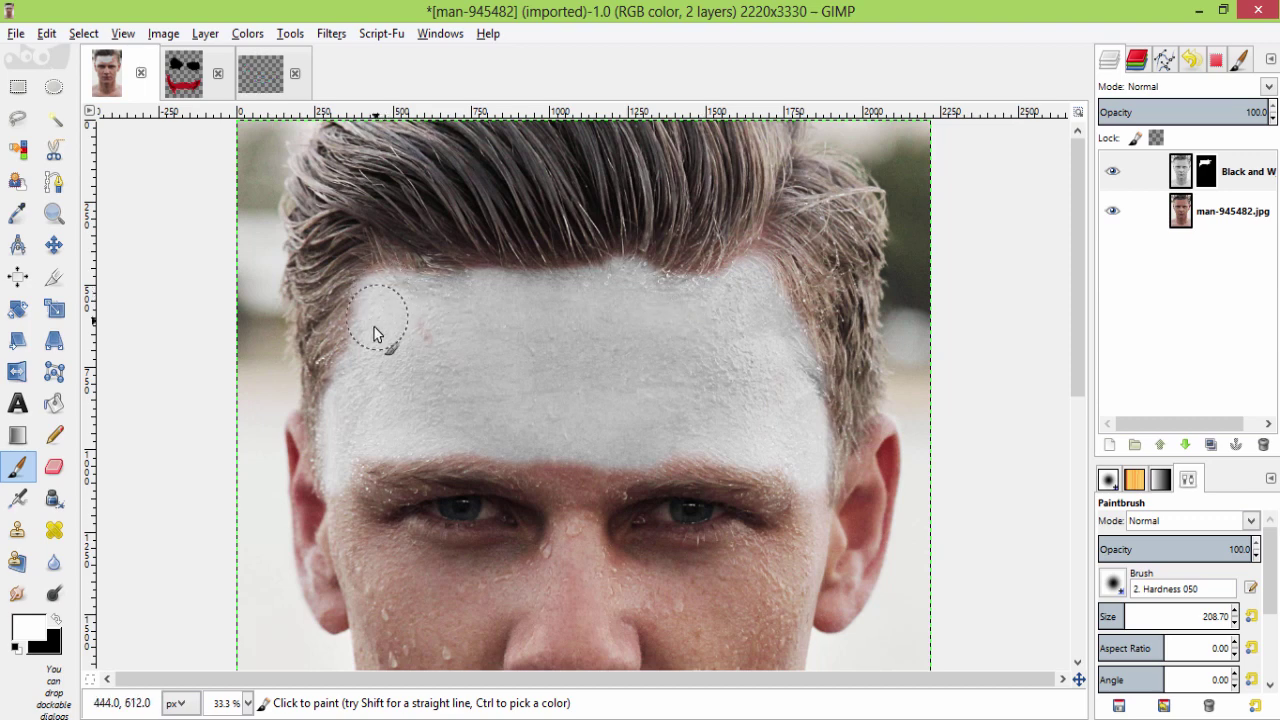
scroll(374, 327, down, 3)
mouse_move(580, 455)
mouse_down()
mouse_move(578, 339)
mouse_move(560, 321)
mouse_move(582, 305)
mouse_move(561, 480)
mouse_move(523, 465)
mouse_move(547, 458)
mouse_move(387, 443)
mouse_move(505, 510)
mouse_up()
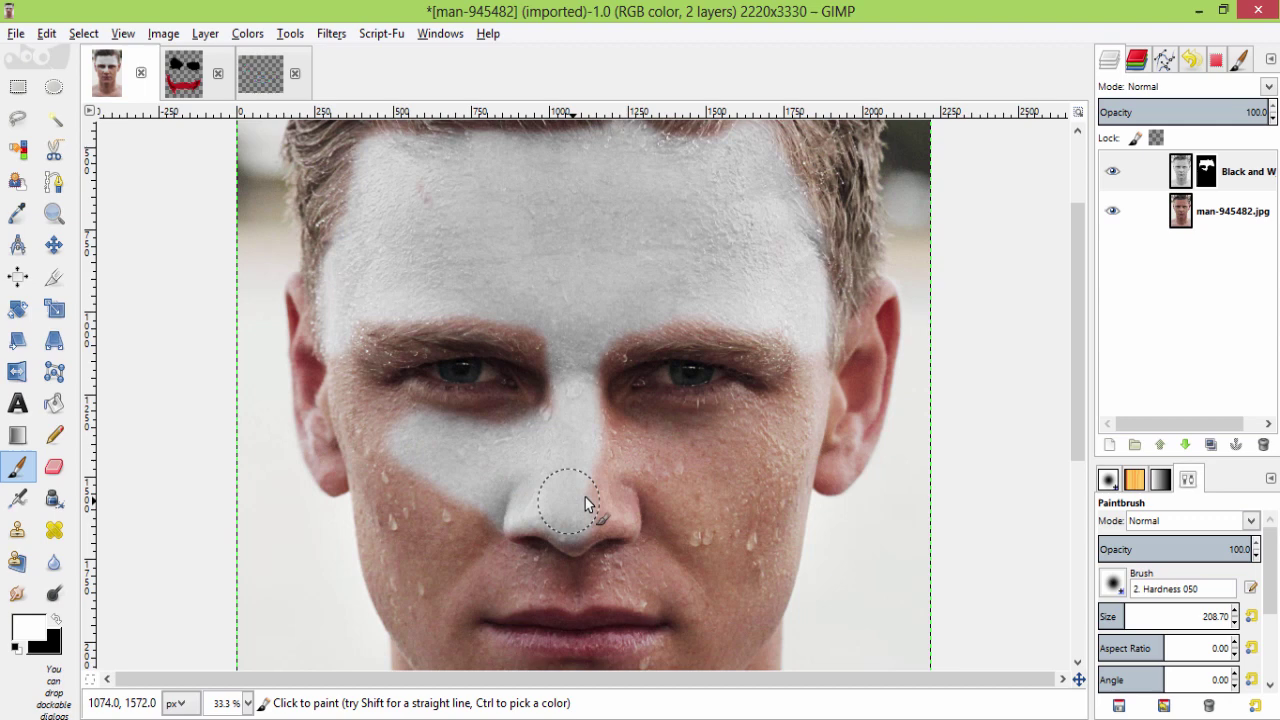
mouse_move(585, 497)
mouse_down()
mouse_move(605, 435)
mouse_move(734, 451)
mouse_move(771, 437)
mouse_move(803, 385)
mouse_move(792, 446)
mouse_move(701, 499)
mouse_move(730, 489)
mouse_move(674, 383)
mouse_move(674, 443)
mouse_move(634, 456)
mouse_move(596, 440)
mouse_move(492, 436)
mouse_move(510, 428)
mouse_move(601, 454)
mouse_move(683, 425)
mouse_move(656, 315)
mouse_move(689, 355)
mouse_move(559, 415)
mouse_move(425, 332)
mouse_move(462, 335)
mouse_move(485, 310)
mouse_up()
- Reveal grey over the left ear, cheeks, chin, jaw and right ear, then shrink the brush
scroll(730, 484, down, 3)
scroll(682, 424, down, 3)
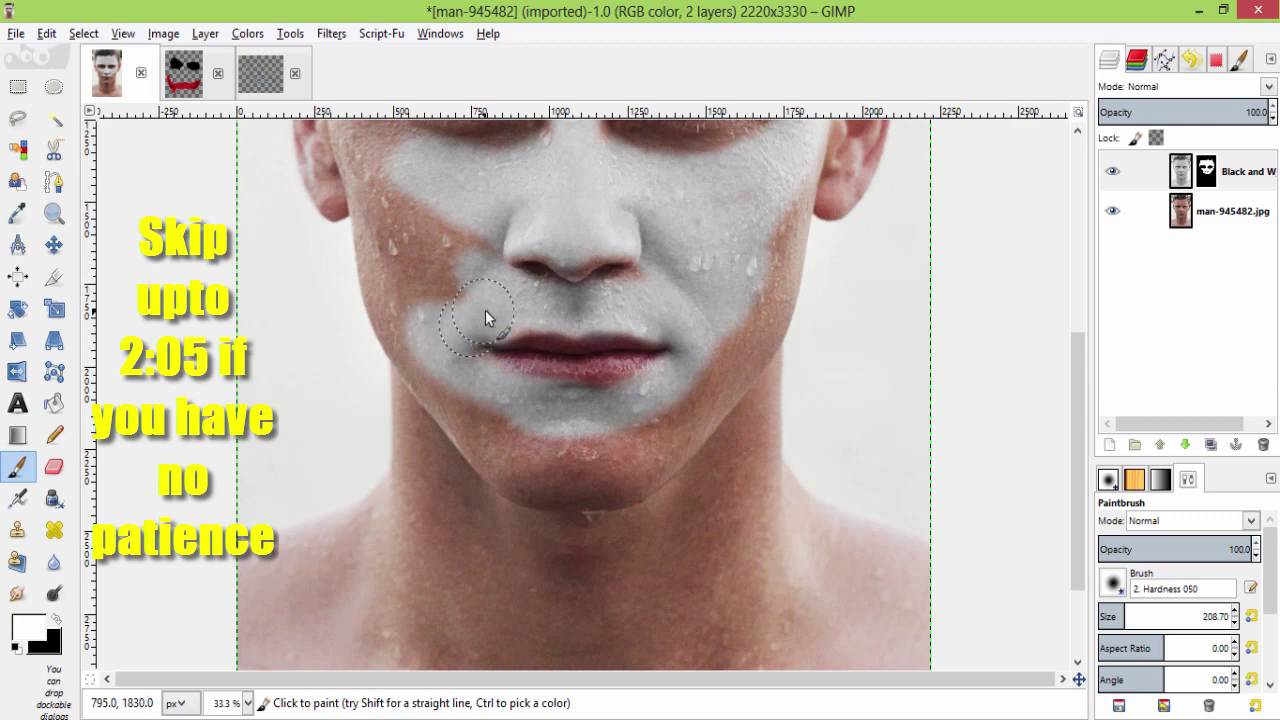
scroll(485, 311, up, 3)
mouse_move(335, 250)
mouse_down()
mouse_move(337, 336)
mouse_move(351, 299)
mouse_move(385, 395)
mouse_up()
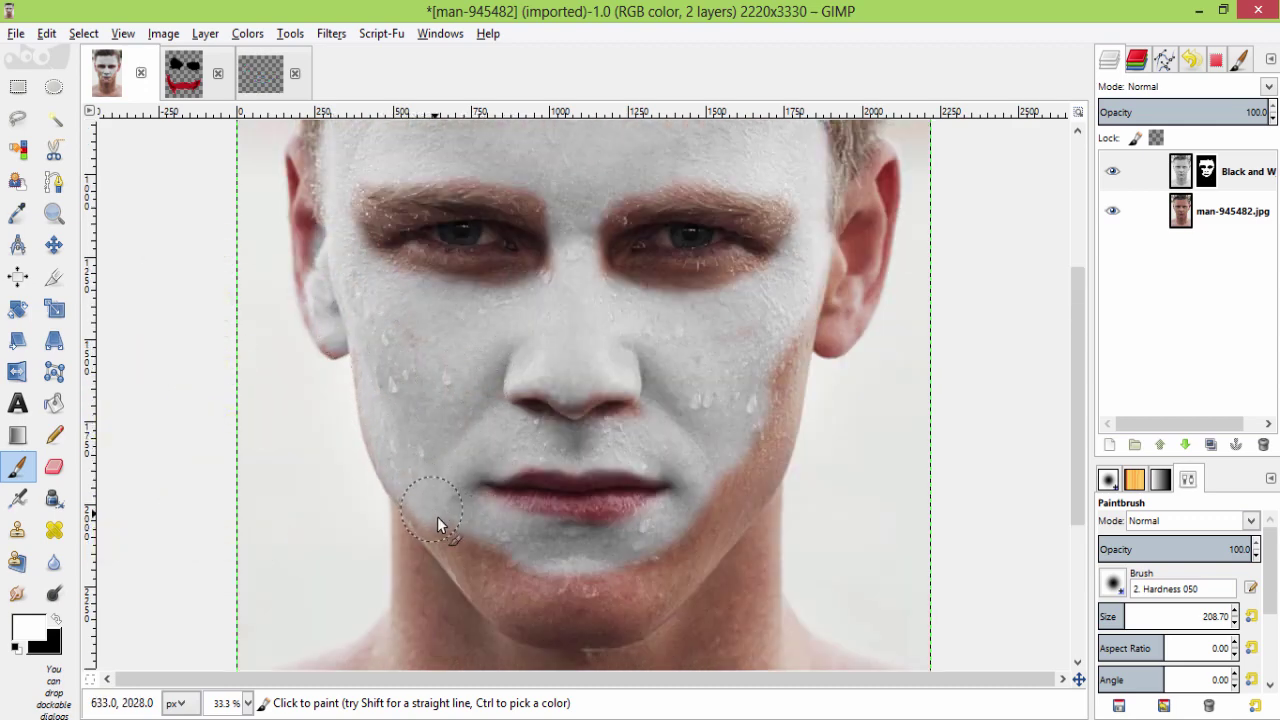
mouse_move(477, 573)
mouse_down()
mouse_move(491, 598)
mouse_move(533, 618)
mouse_up()
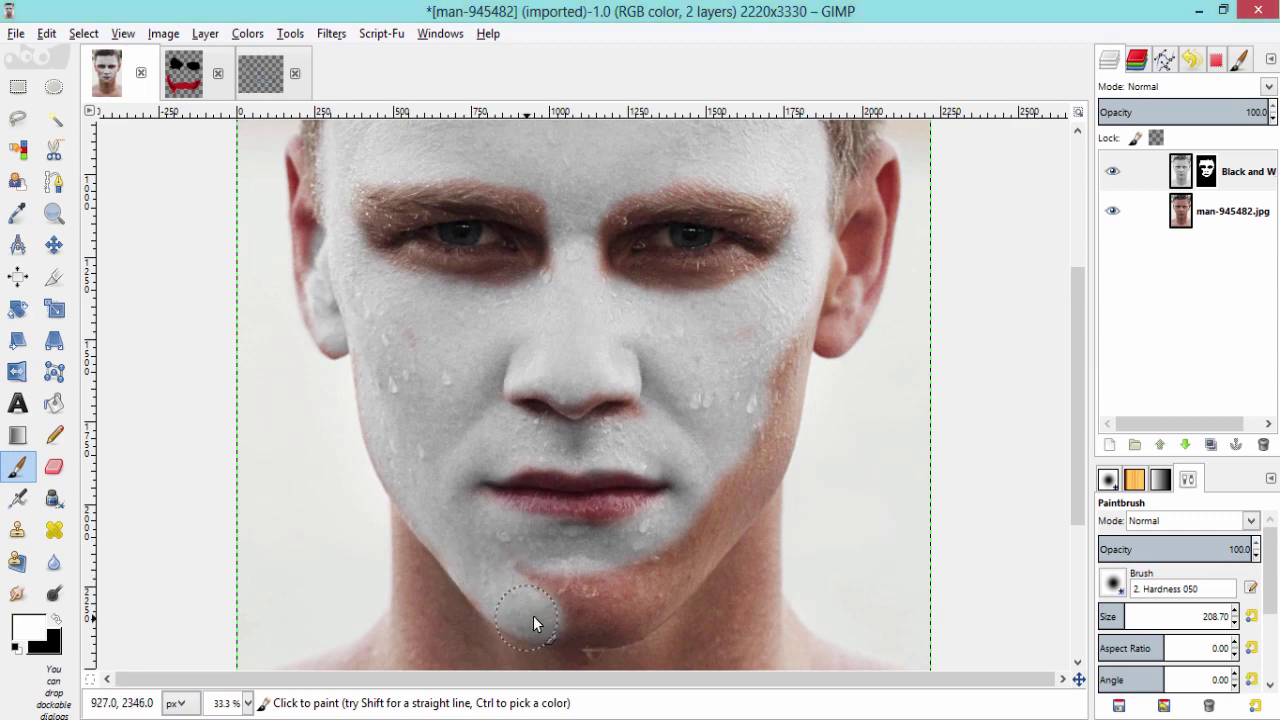
scroll(608, 620, down, 3)
mouse_move(594, 474)
mouse_down()
mouse_move(543, 446)
mouse_move(564, 423)
mouse_up()
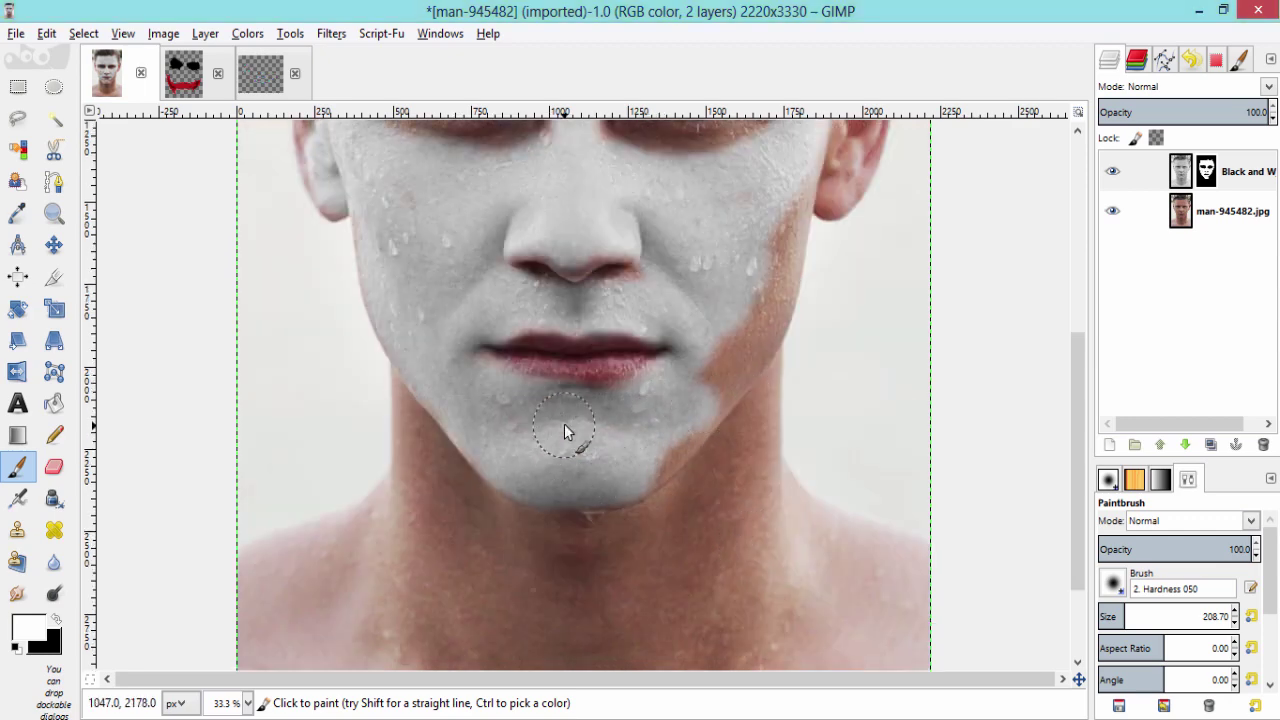
mouse_move(670, 439)
mouse_down()
mouse_move(713, 399)
mouse_move(759, 314)
mouse_up()
scroll(763, 386, up, 3)
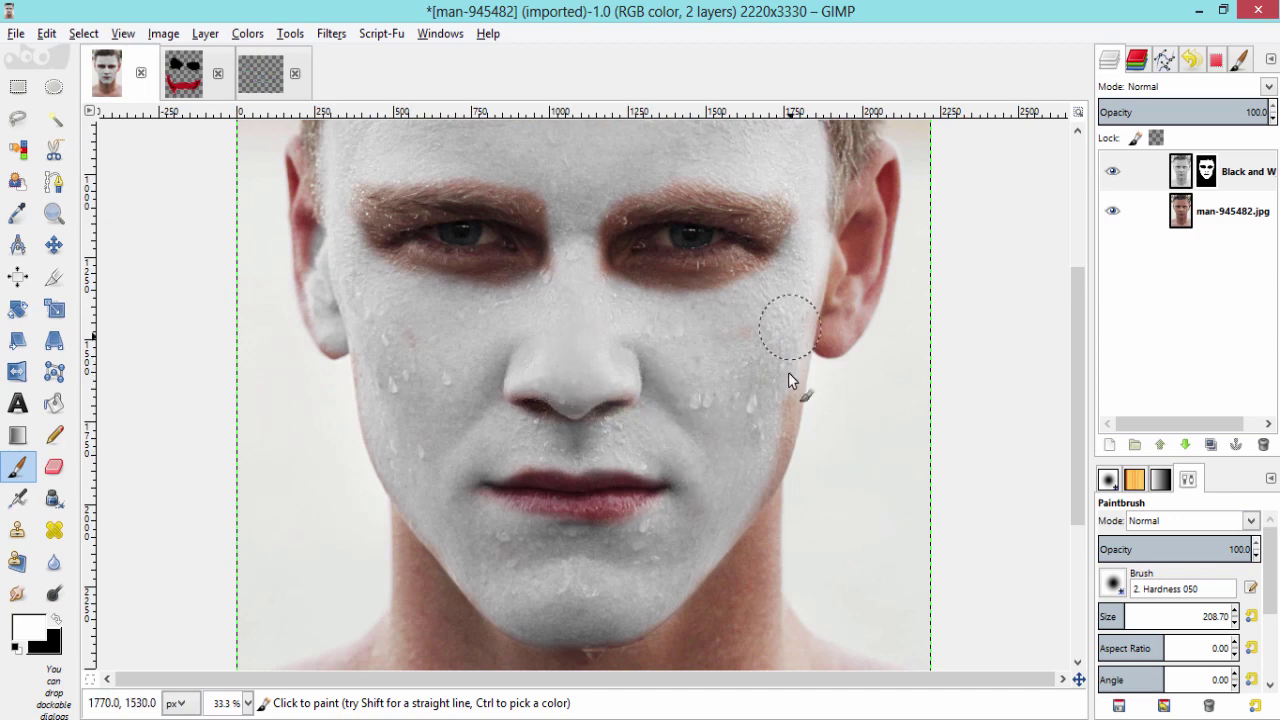
mouse_move(820, 335)
mouse_down()
mouse_move(857, 243)
mouse_move(843, 271)
mouse_move(857, 314)
mouse_up()
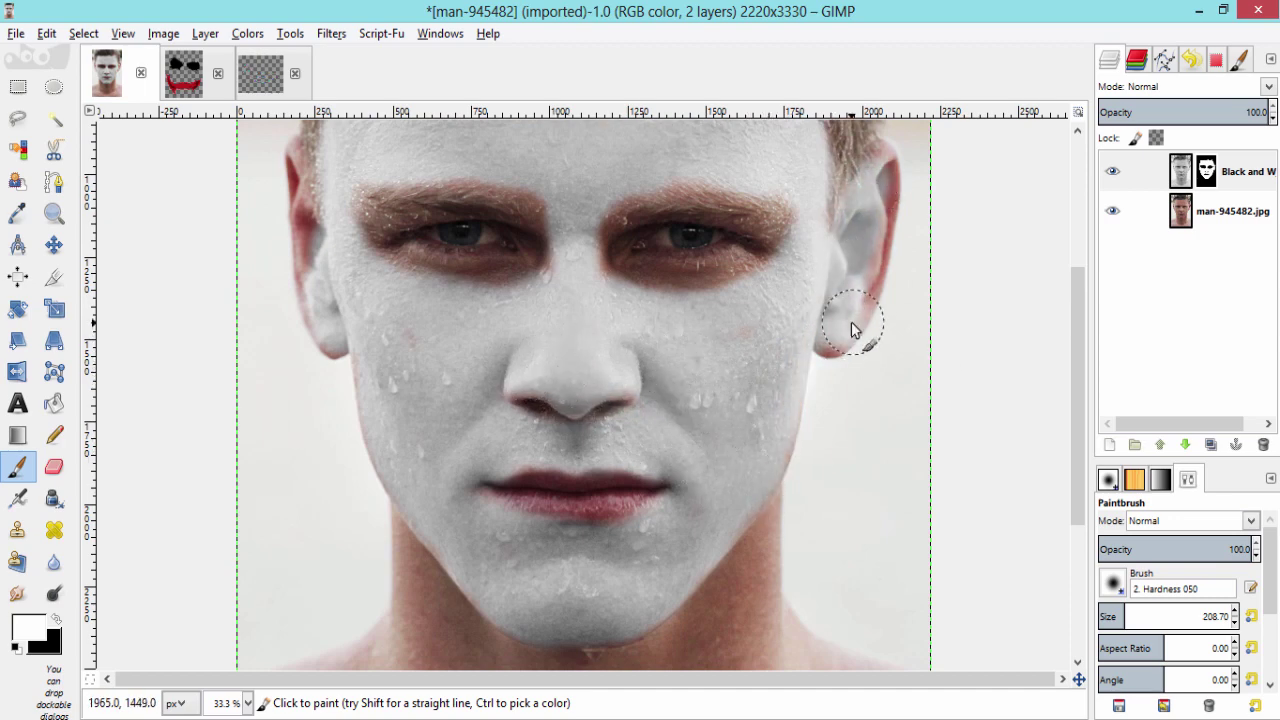
scroll(857, 314, up, 2)
drag(1215, 616, 1108, 616)
- Touch up the grey over the right ear's red rim and face edges
mouse_move(903, 275)
mouse_down()
mouse_move(933, 285)
mouse_move(924, 426)
mouse_move(893, 541)
mouse_move(831, 637)
mouse_move(920, 257)
mouse_up()
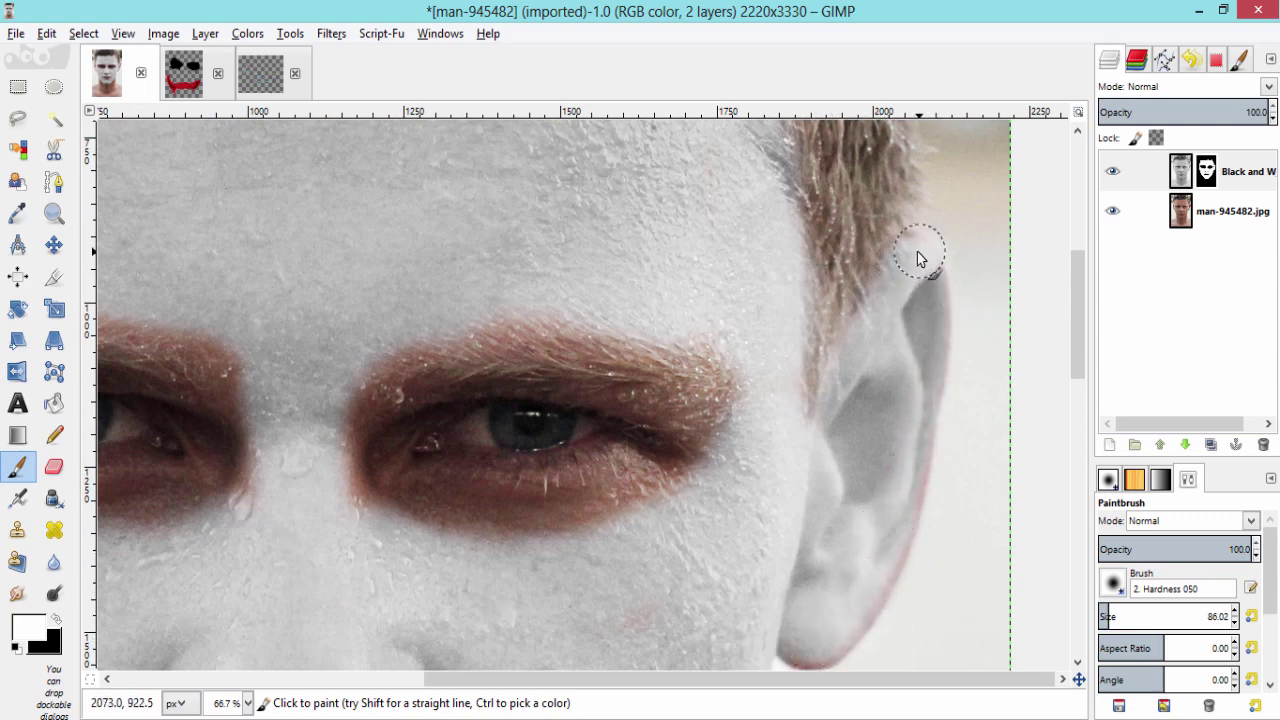
drag(789, 680, 481, 680)
mouse_move(206, 271)
mouse_down()
mouse_move(230, 483)
mouse_move(247, 485)
mouse_move(214, 249)
mouse_move(259, 617)
mouse_move(323, 643)
mouse_up()
scroll(323, 643, down, 5)
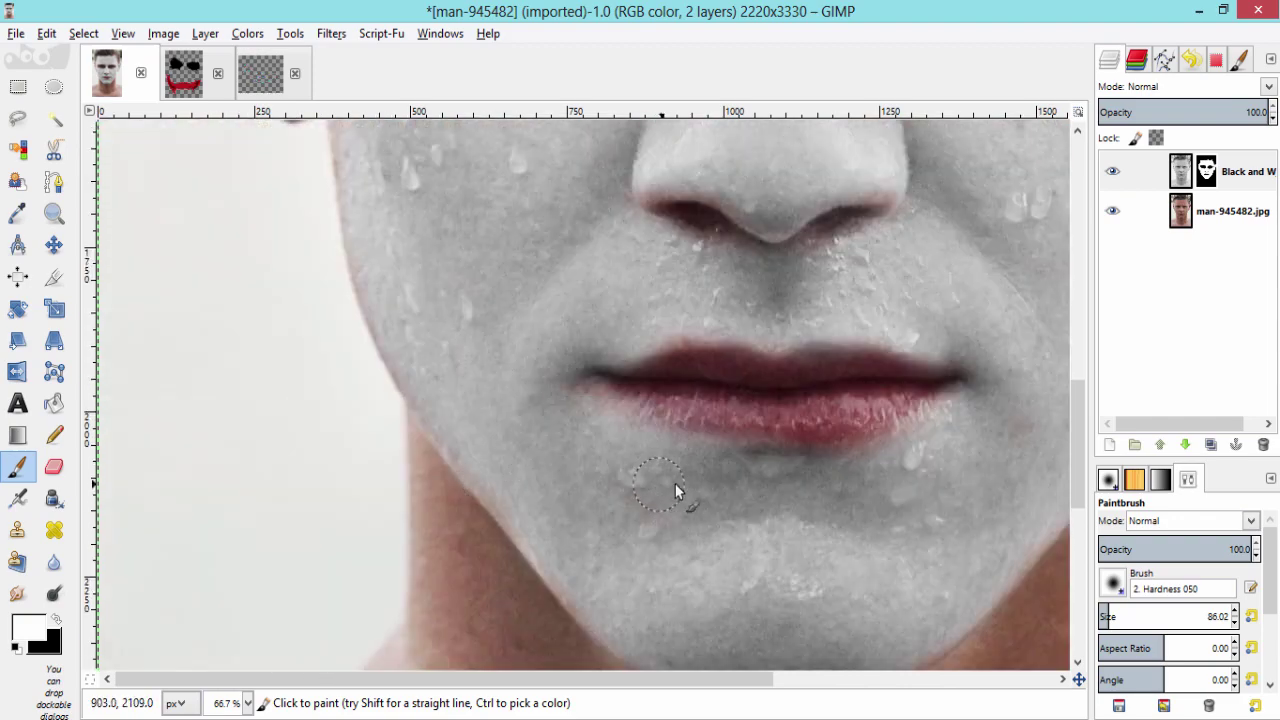
- Switch to black and zoom out to view the whole portrait at 12.5%
key(x)
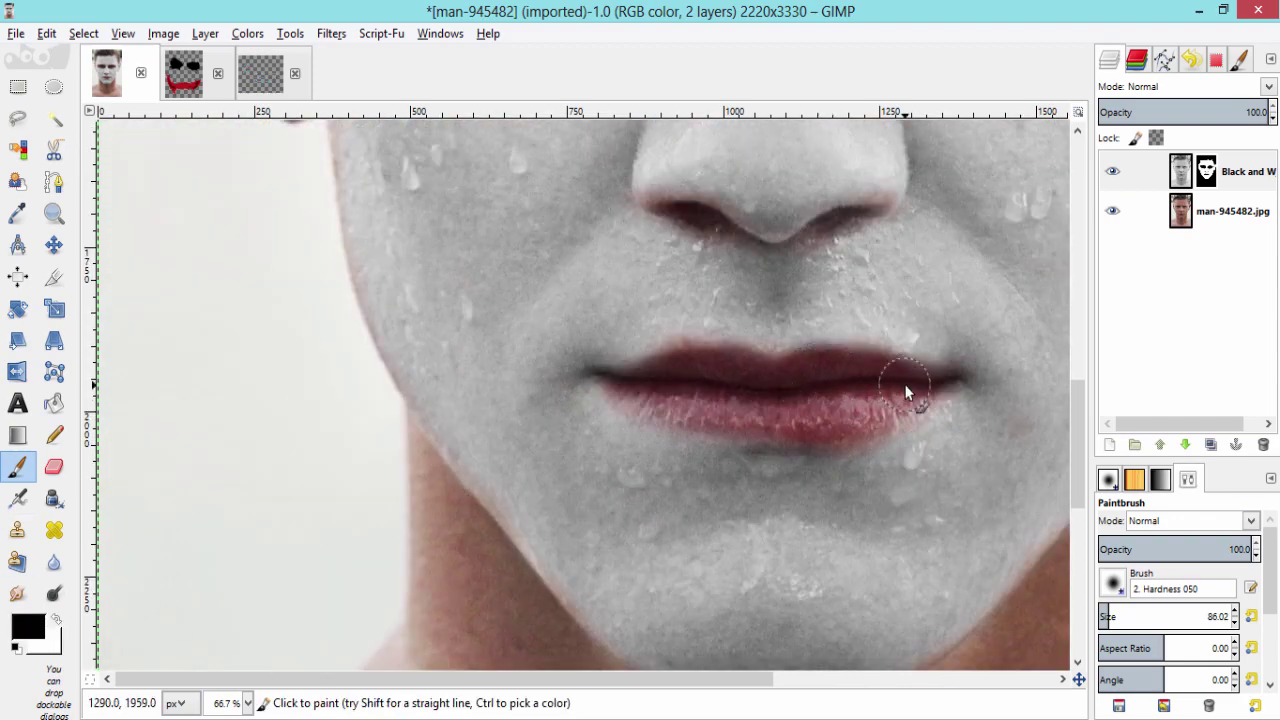
scroll(968, 402, up, 5)
scroll(968, 402, up, 5)
scroll(620, 680, right, 5)
scroll(851, 457, down, 3)
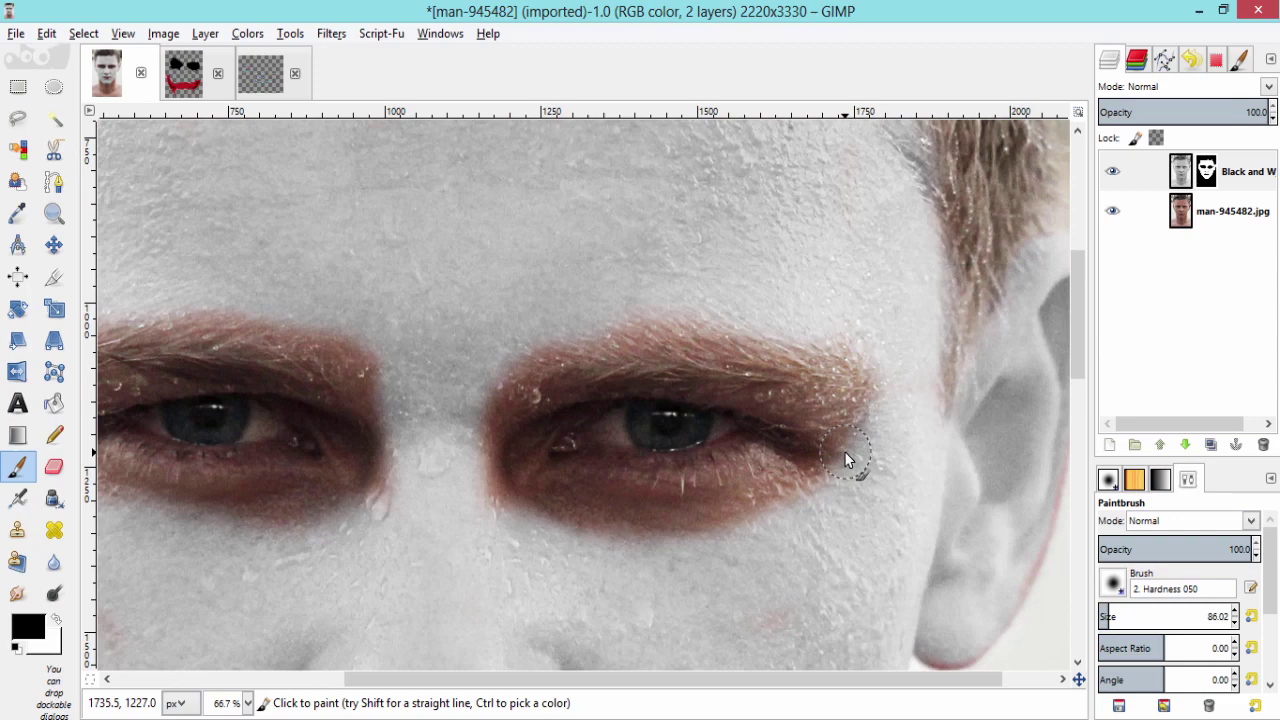
scroll(500, 400, down, 5)
scroll(571, 420, up, 5)
scroll(571, 415, down, 3)
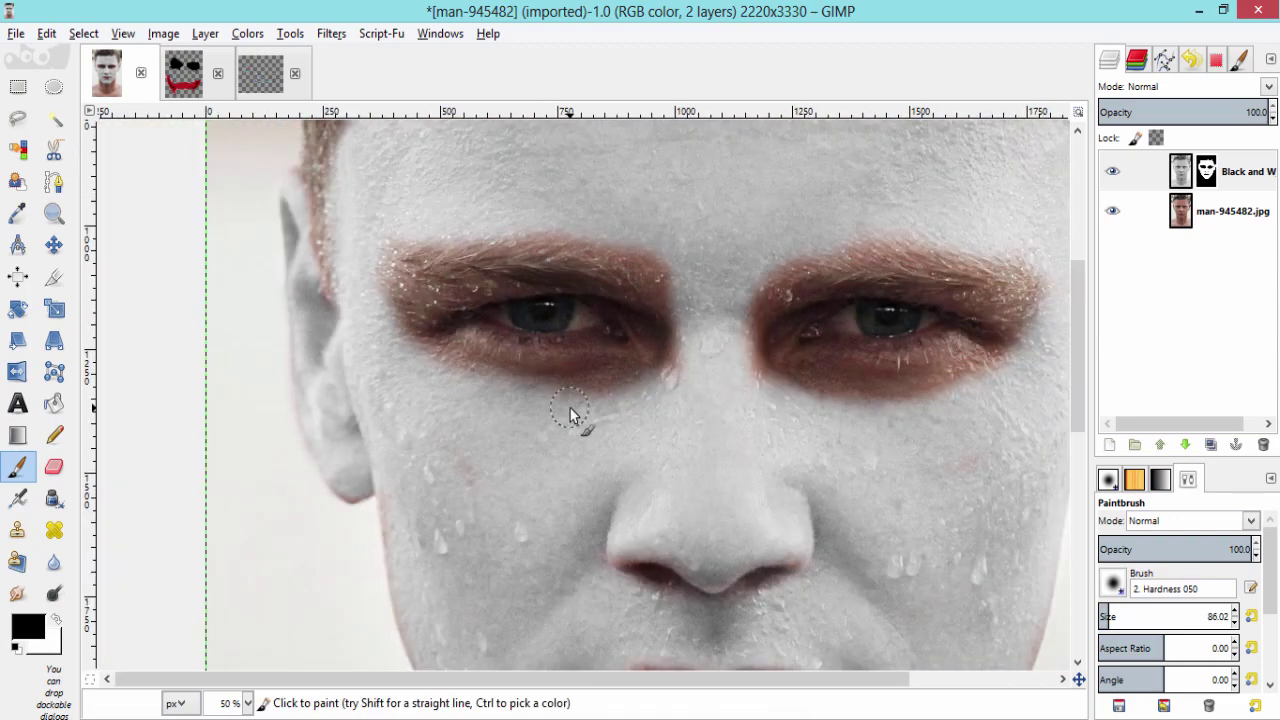
scroll(571, 415, down, 1)
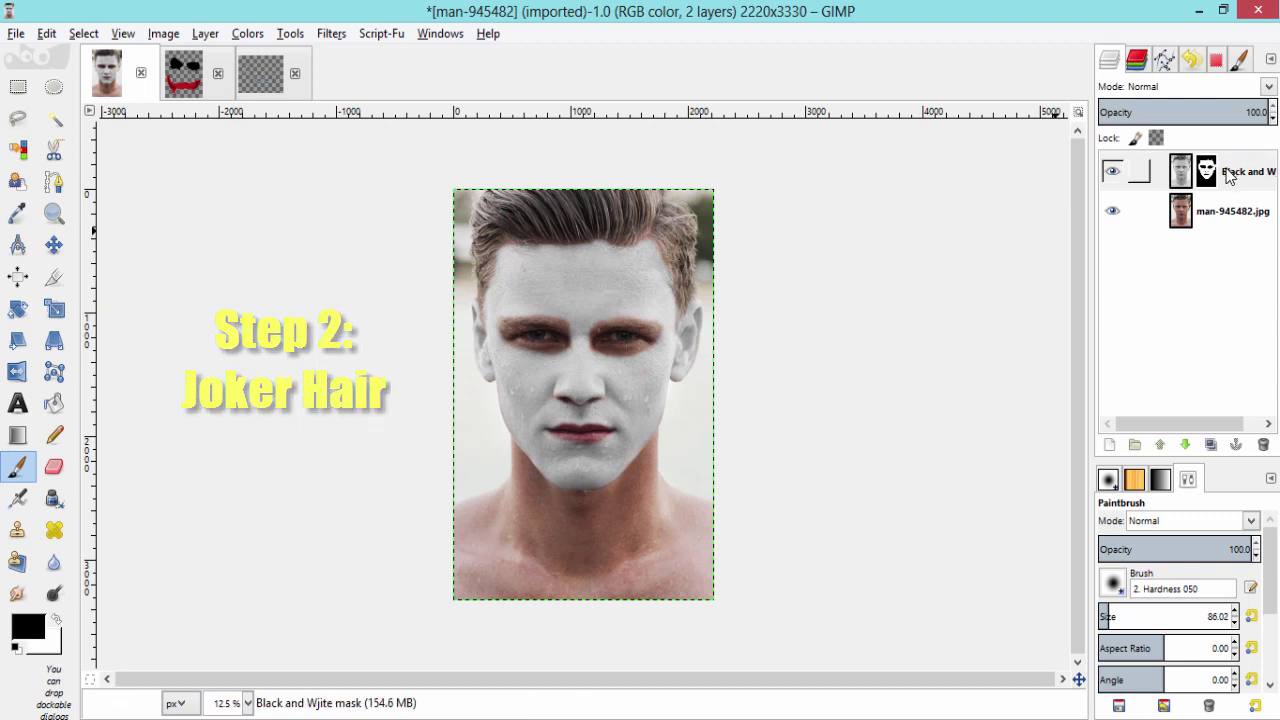
- Duplicate man-945482.jpg, name the copy 'For hair', and make it the active layer
click(1218, 212)
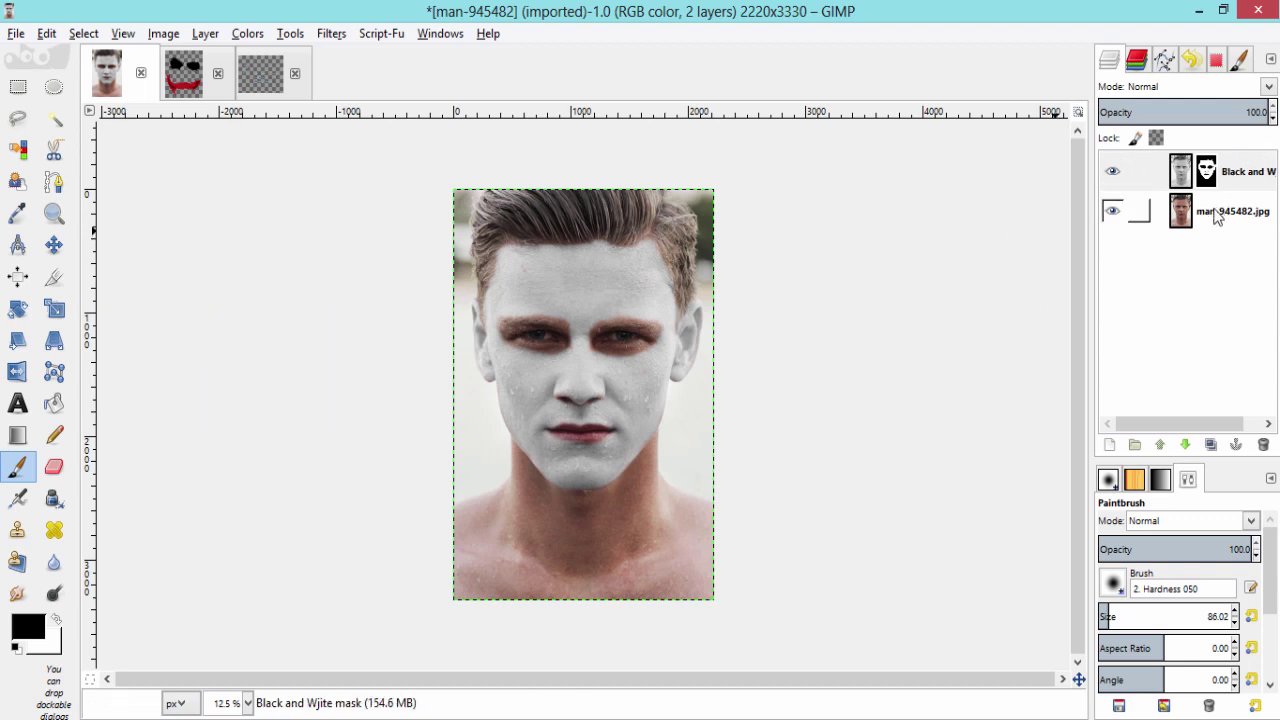
click(1215, 212)
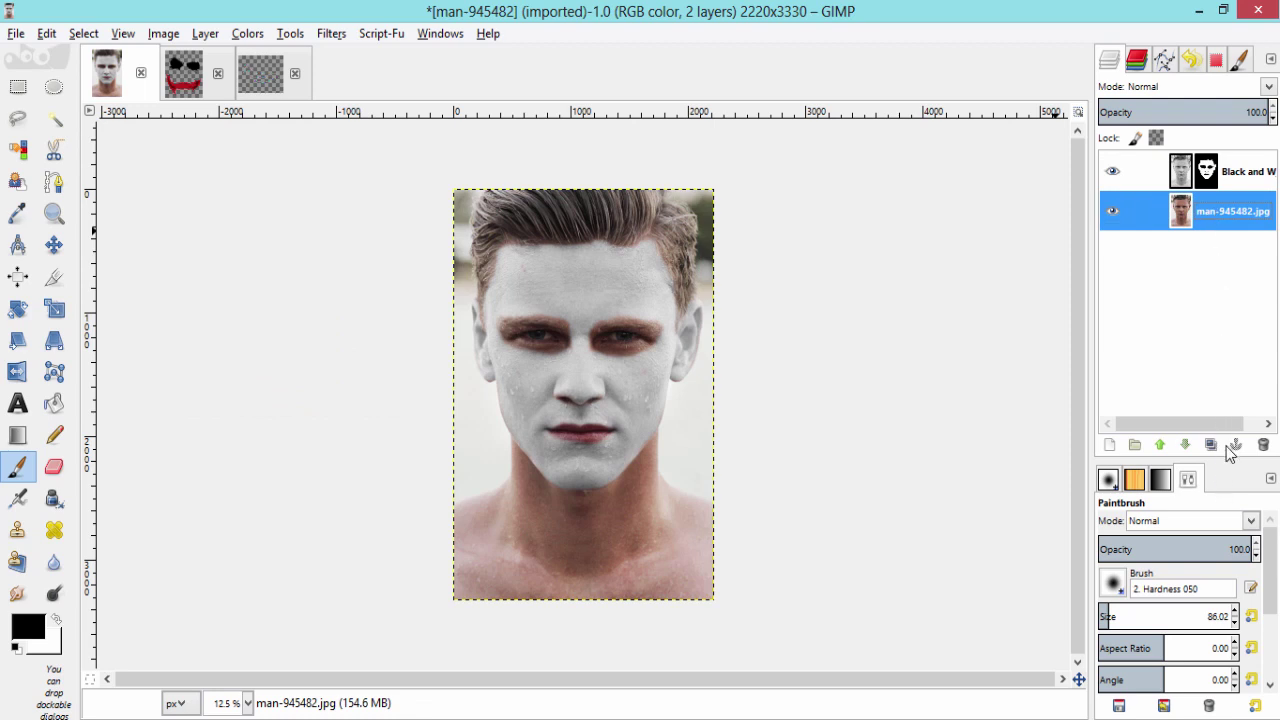
click(1211, 444)
double_click(1238, 214)
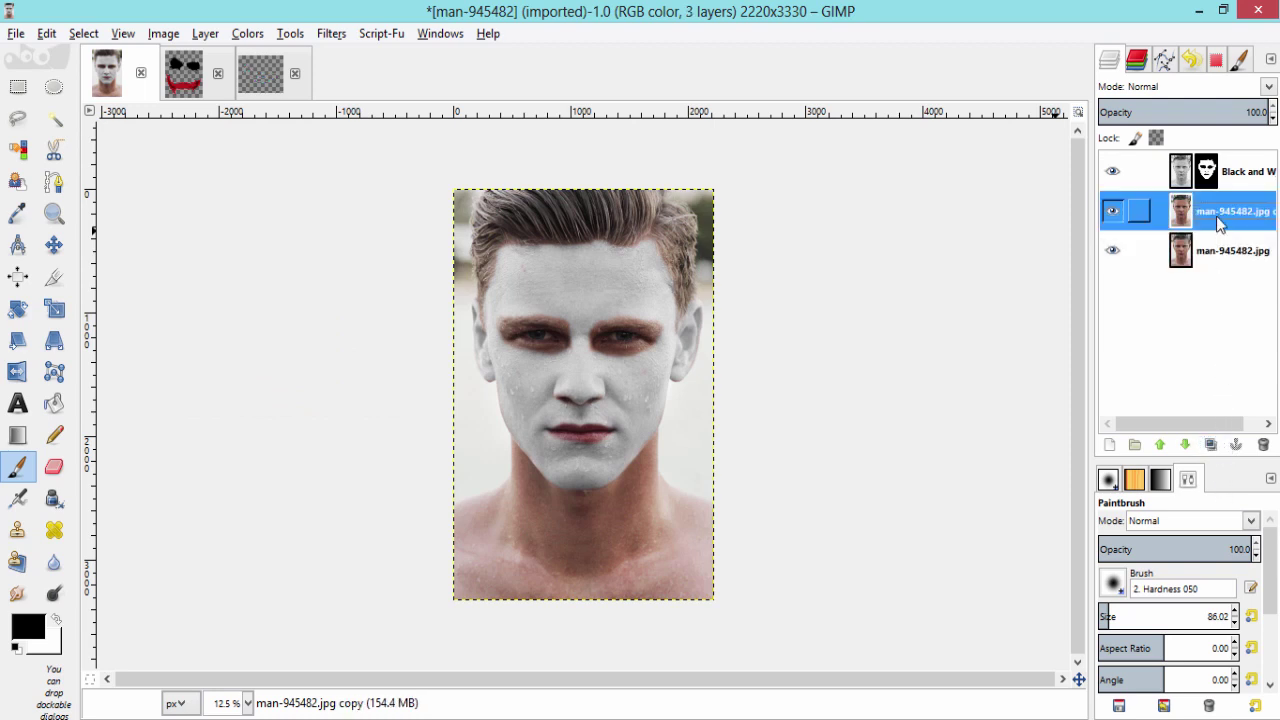
text(For hair)
click(1206, 171)
key(x)
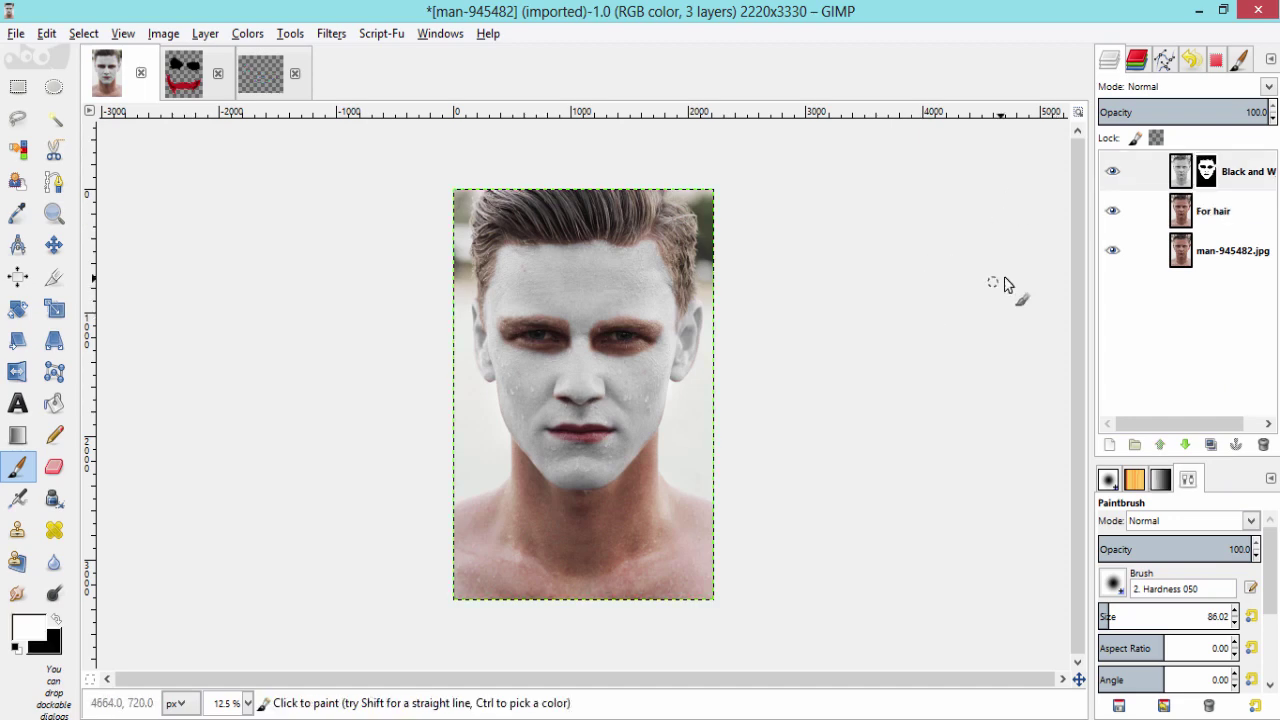
click(1212, 207)
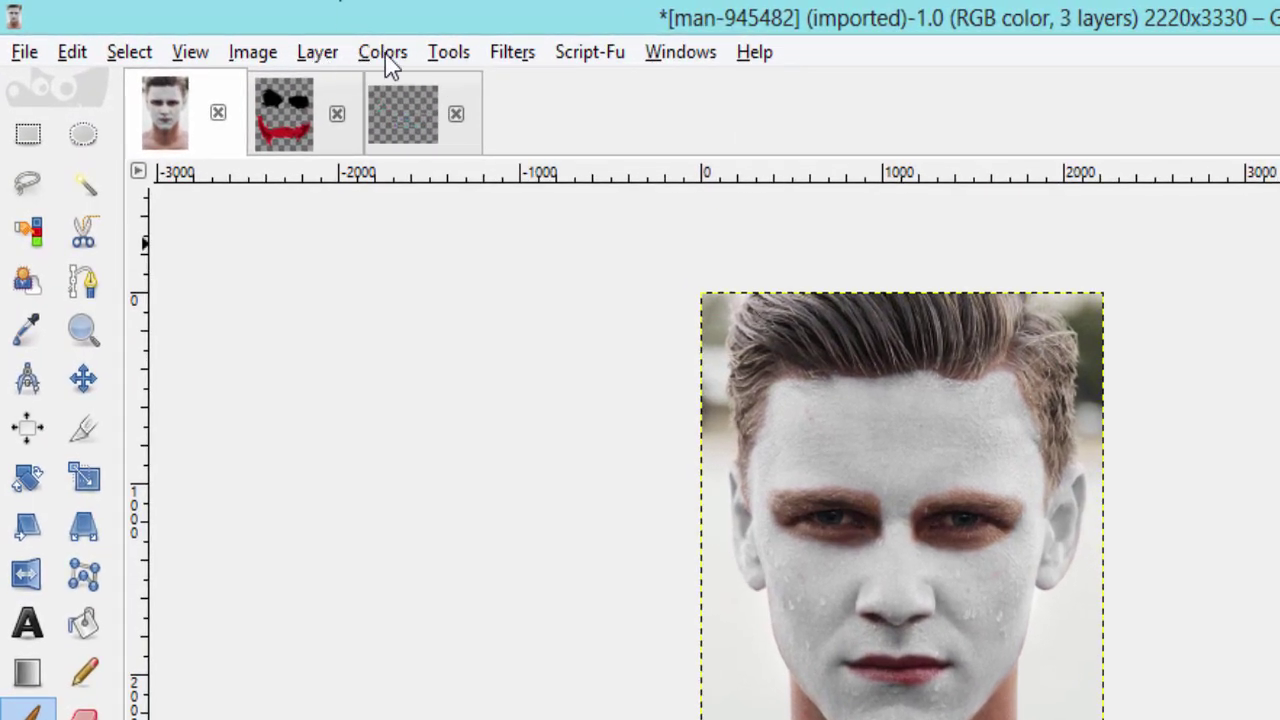
- Colorify the For hair layer using the bright green swatch
click(385, 55)
click(432, 666)
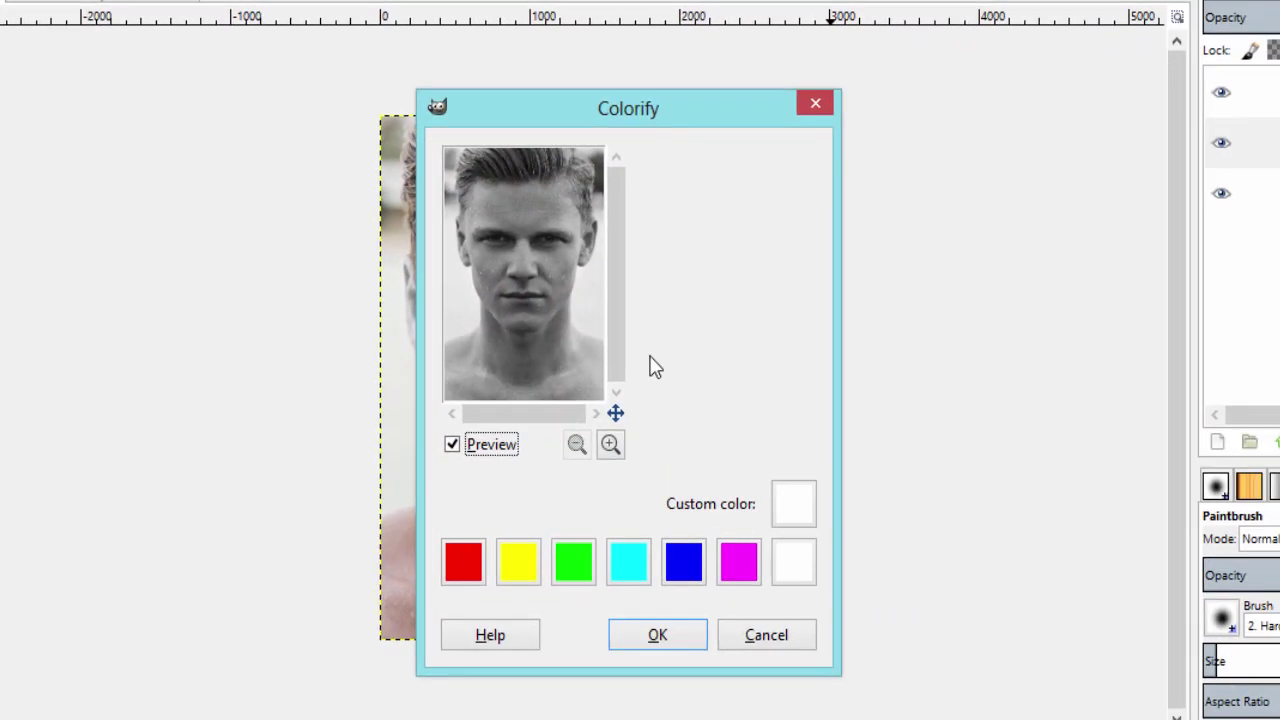
drag(659, 123, 972, 40)
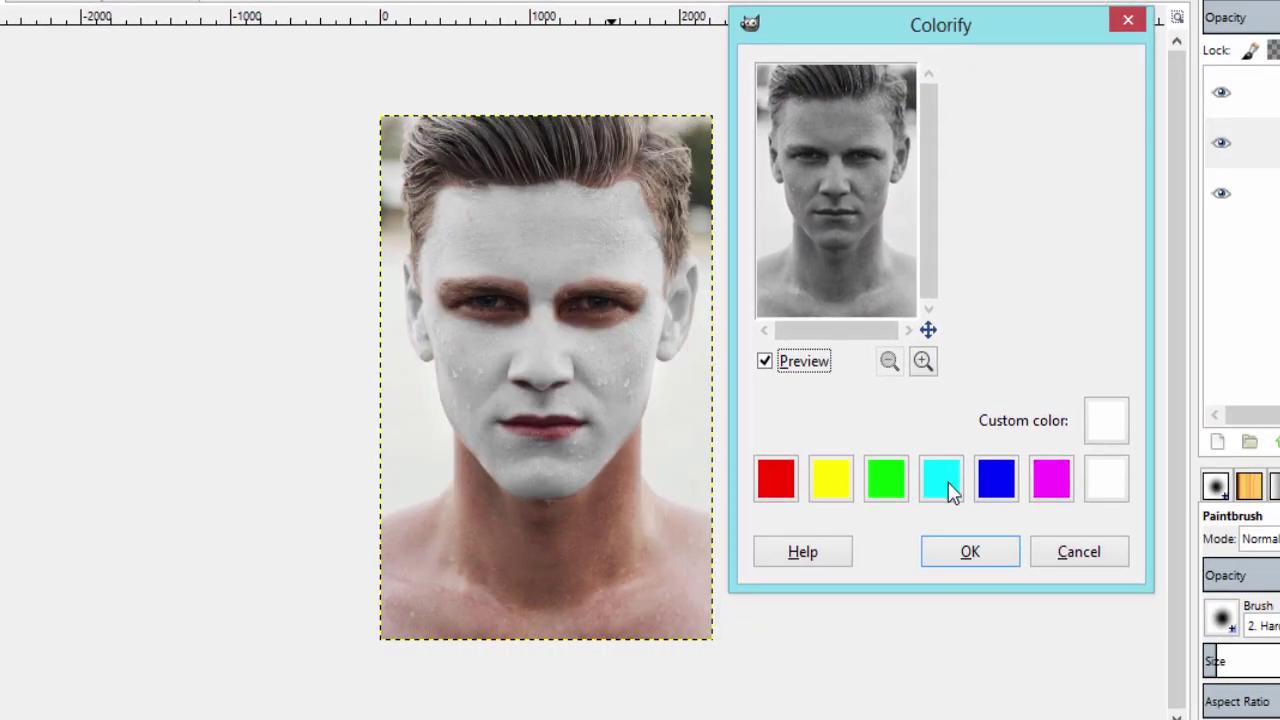
click(885, 477)
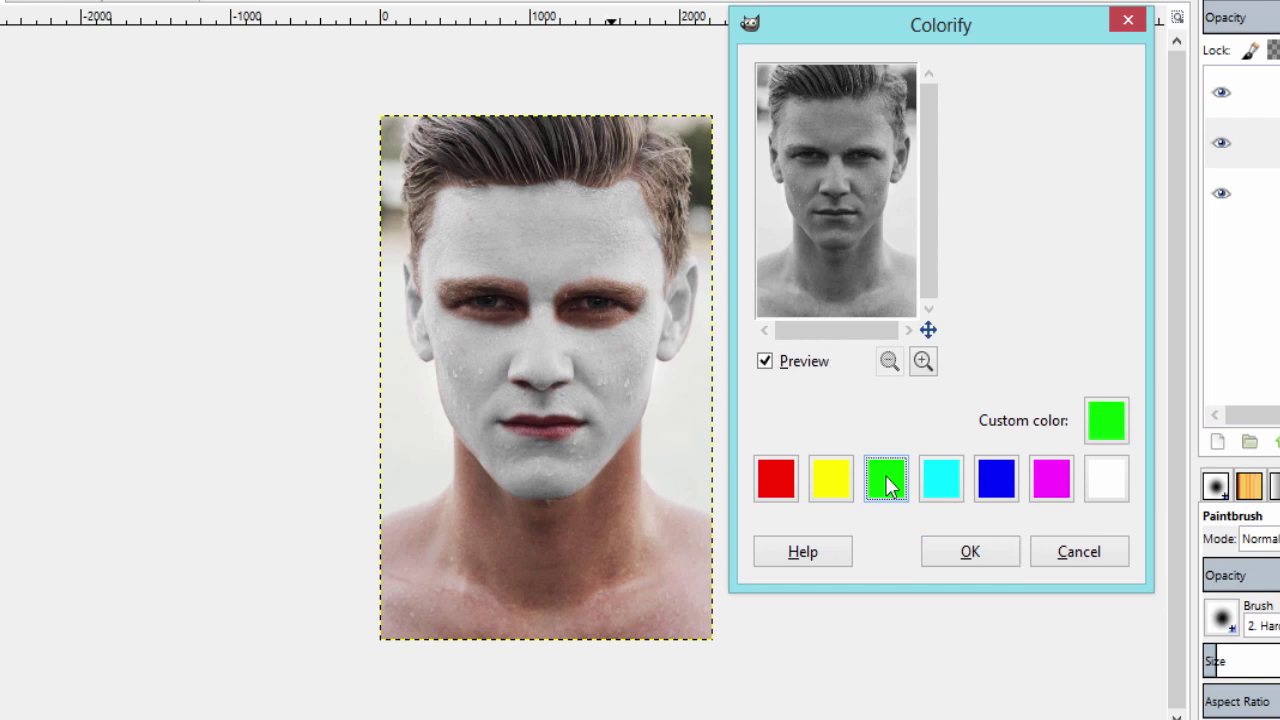
click(970, 553)
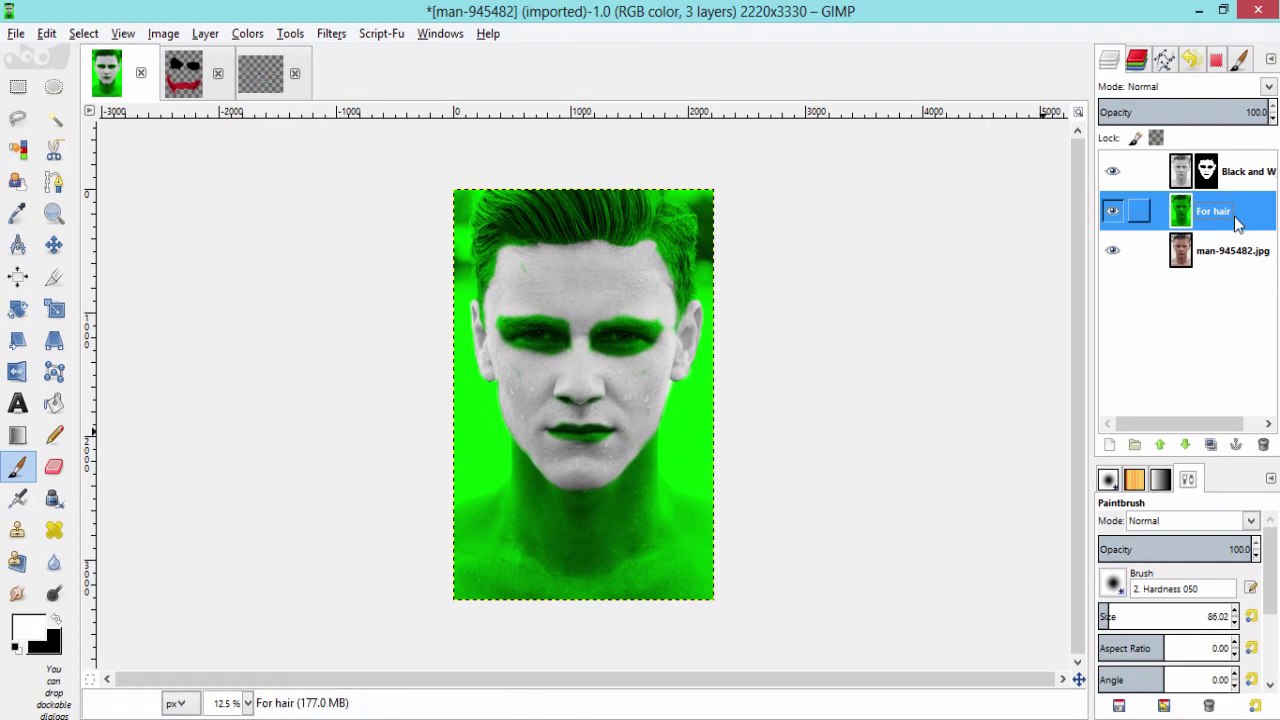
- Add a Black (full transparency) mask to For hair and pick the Paintbrush
right_click(1220, 211)
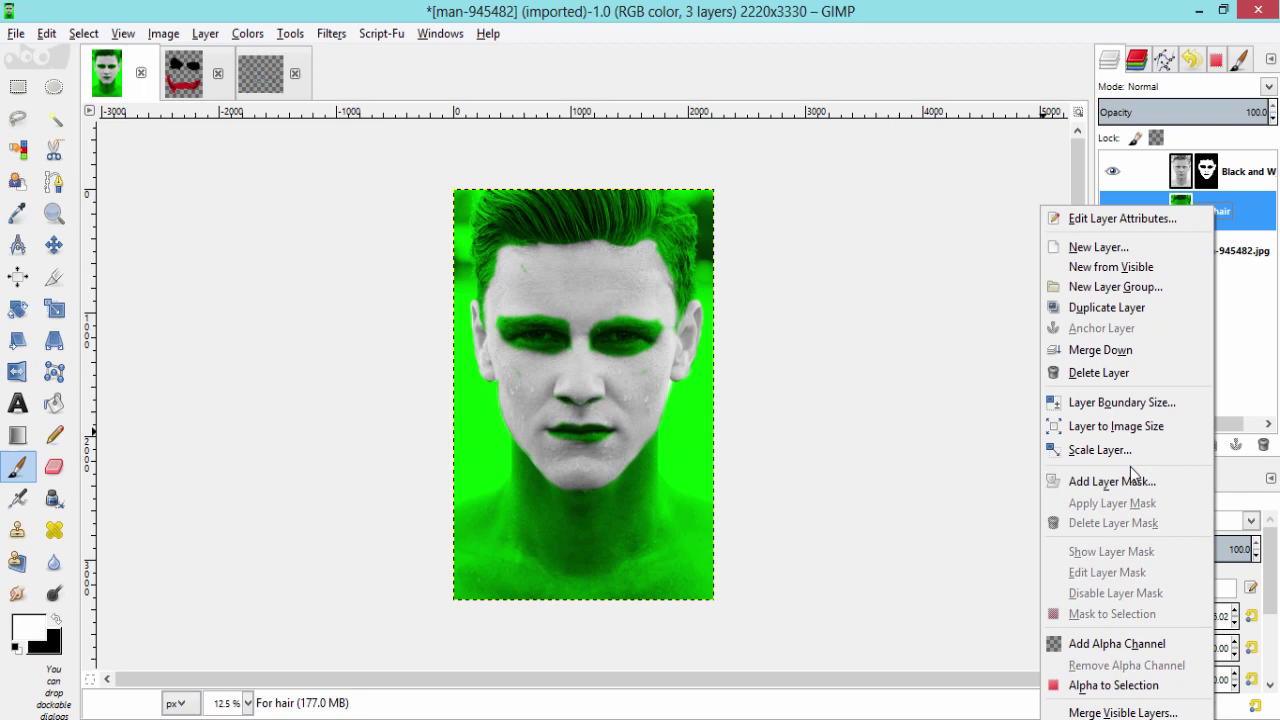
click(1115, 481)
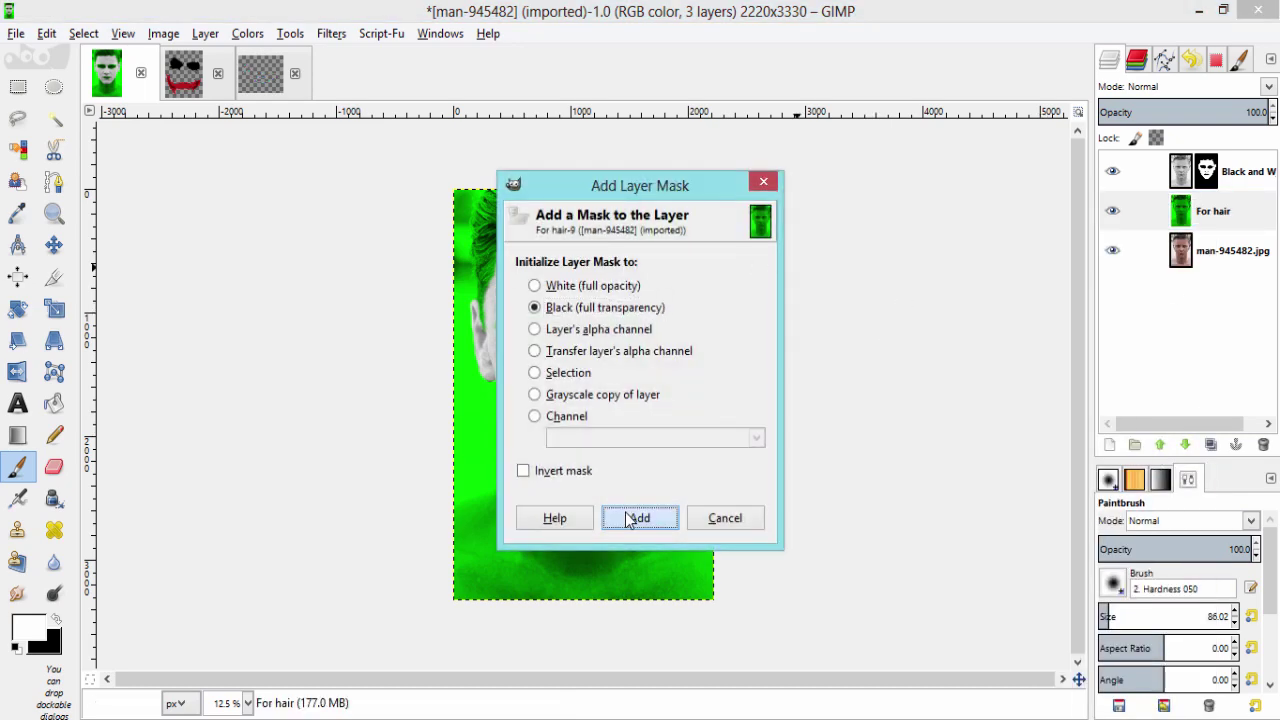
click(625, 512)
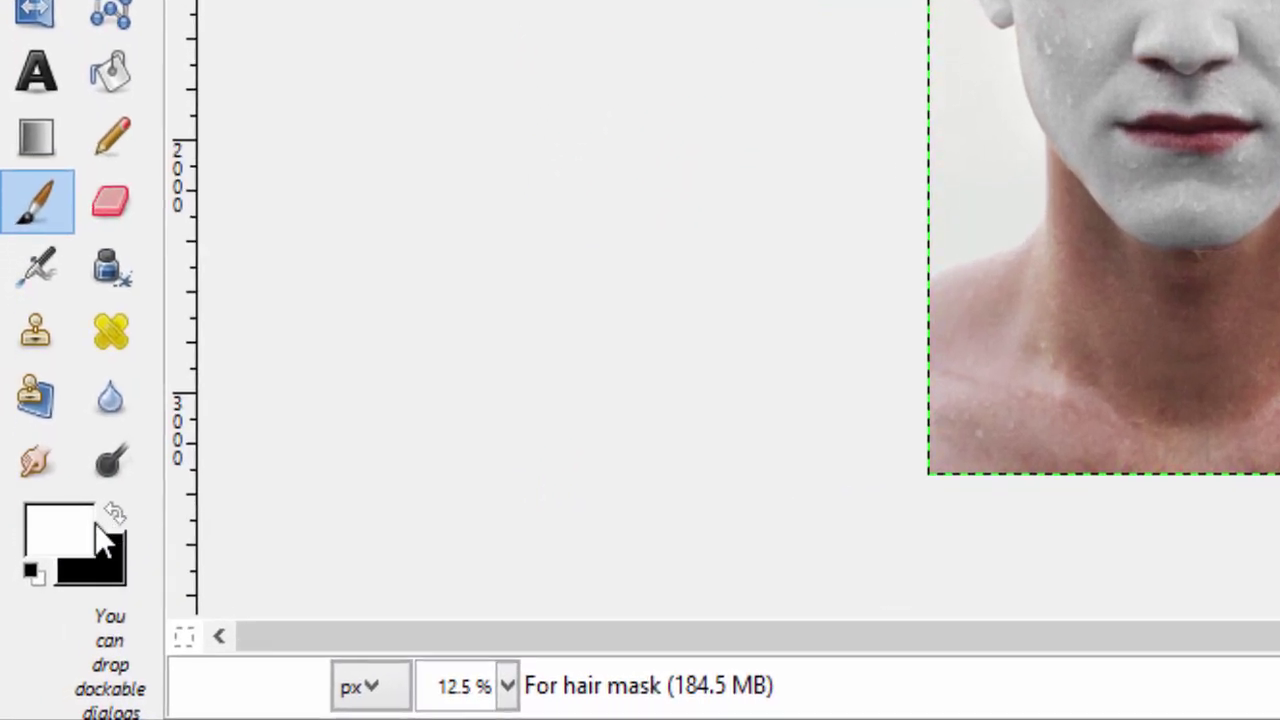
click(56, 269)
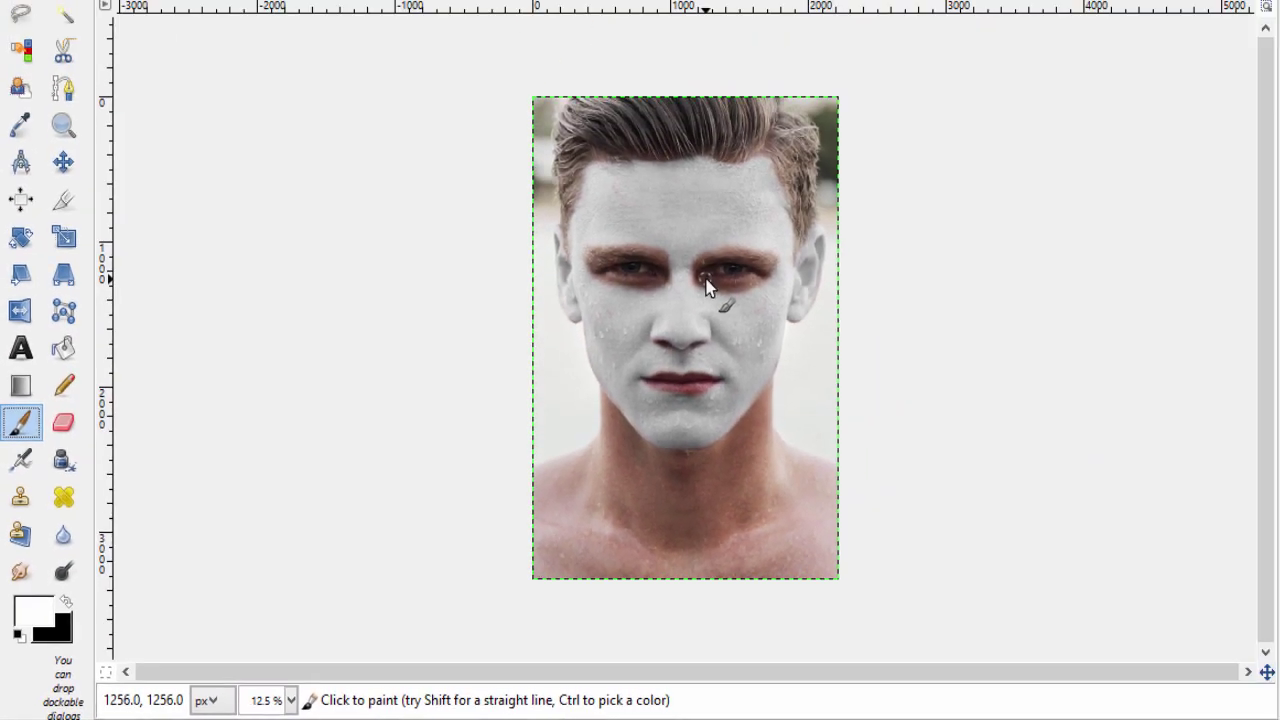
scroll(828, 186, up, 3)
scroll(593, 300, up, 1)
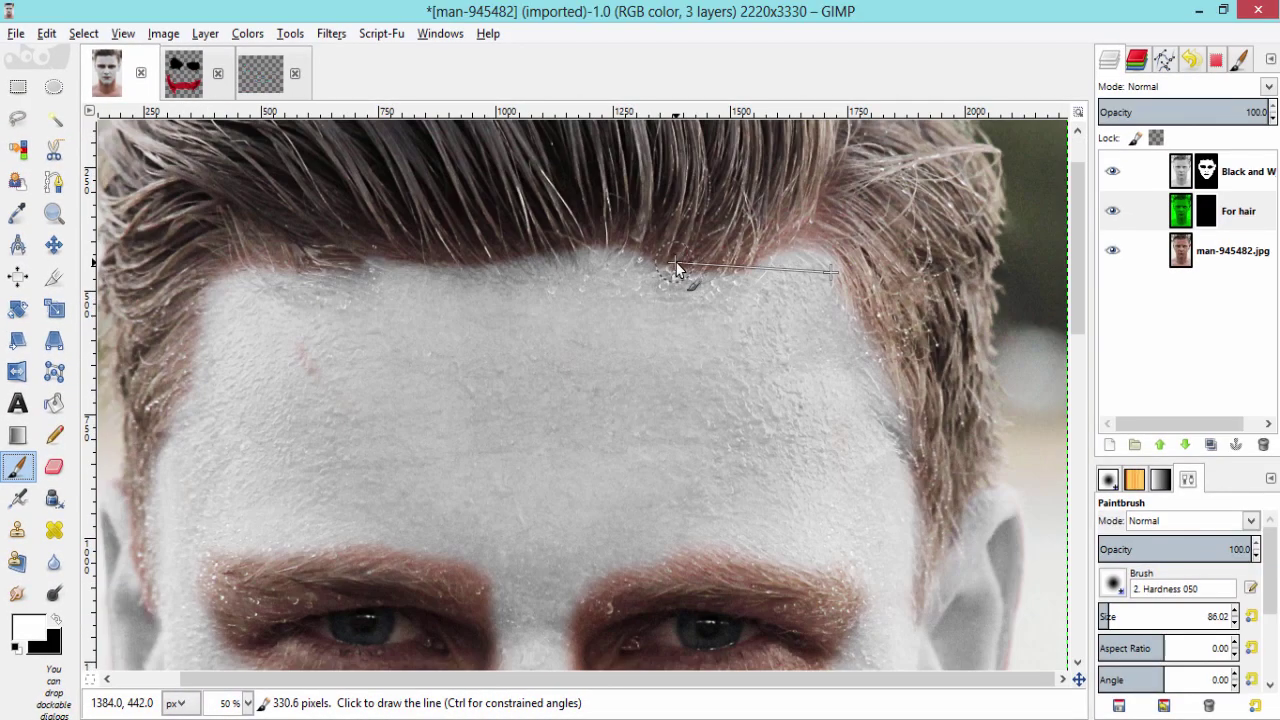
scroll(717, 281, up, 2)
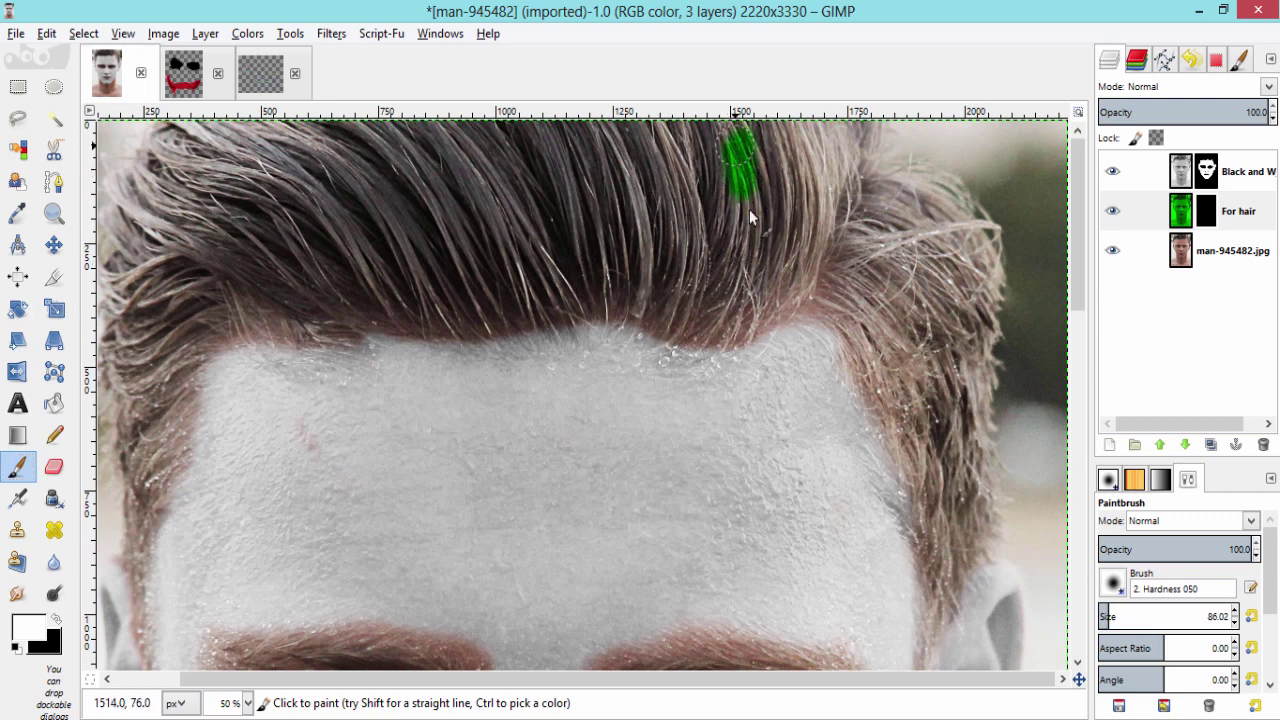
- Paint white over the left and centre hair and along the hairline, brush around 50
mouse_move(752, 216)
mouse_down()
mouse_move(820, 228)
mouse_move(766, 267)
mouse_move(704, 272)
mouse_move(690, 330)
mouse_move(665, 140)
mouse_move(620, 160)
mouse_move(631, 162)
mouse_move(160, 135)
mouse_up()
click(1133, 612)
mouse_move(526, 182)
mouse_down()
mouse_move(599, 156)
mouse_move(545, 263)
mouse_move(342, 252)
mouse_move(203, 196)
mouse_move(297, 277)
mouse_move(125, 230)
mouse_move(209, 299)
mouse_move(221, 246)
mouse_move(205, 310)
mouse_move(230, 479)
mouse_move(217, 510)
mouse_up()
click(1112, 616)
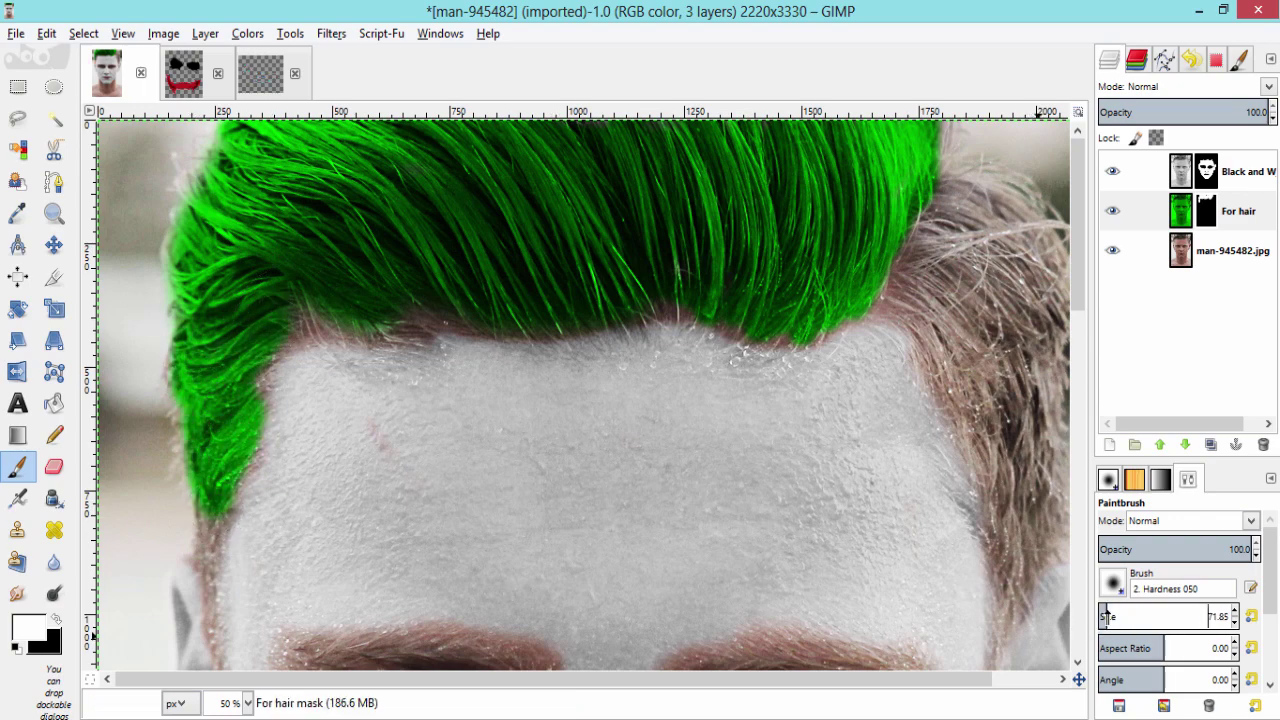
click(1107, 617)
drag(215, 510, 211, 611)
scroll(211, 611, down, 3)
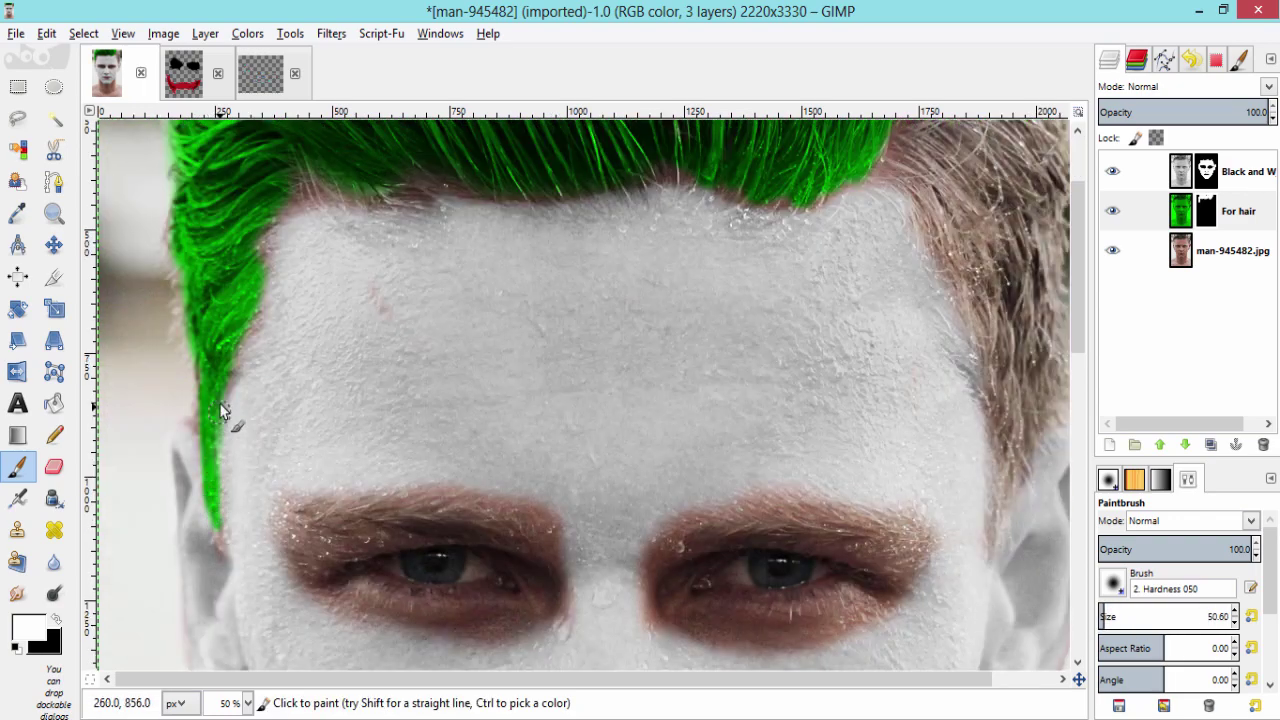
mouse_move(300, 200)
mouse_down()
mouse_move(386, 197)
mouse_move(418, 180)
mouse_up()
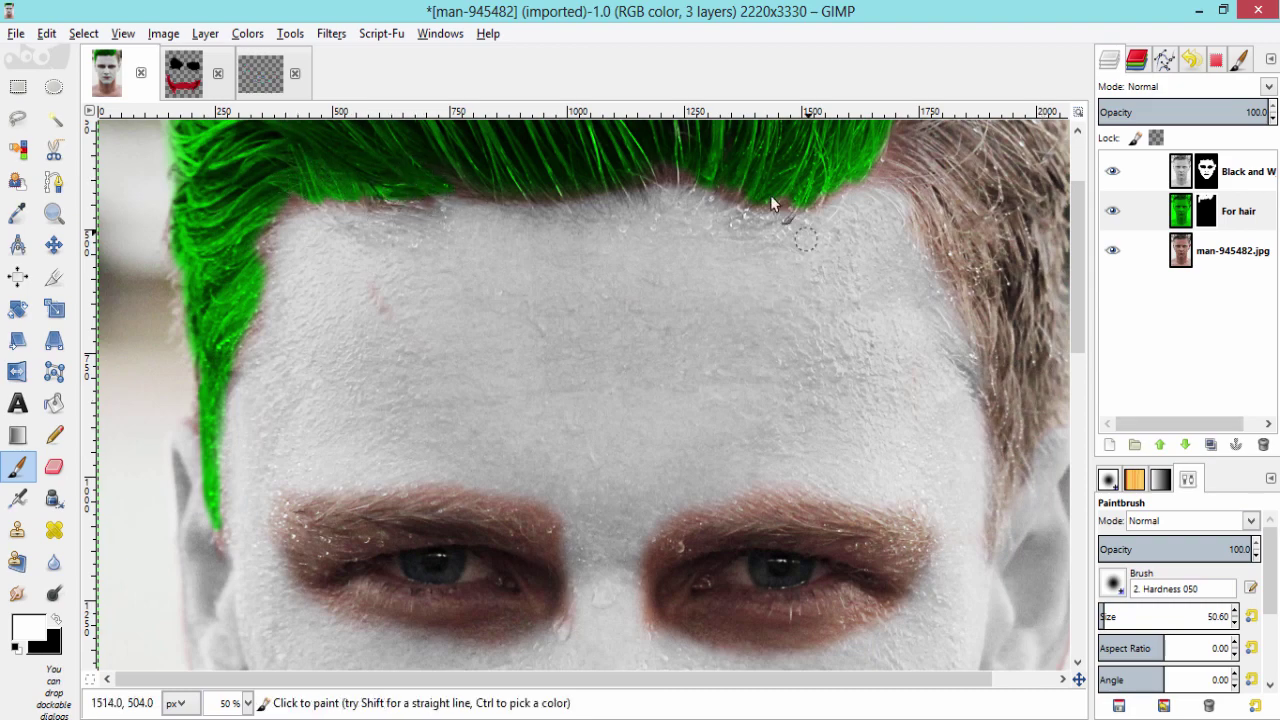
drag(744, 679, 814, 679)
scroll(900, 350, up, 3)
- Paint the right-side hair green with a larger brush, then reduce it to about 86
key(bracketright)
mouse_move(850, 225)
mouse_down()
mouse_move(925, 333)
mouse_move(849, 164)
mouse_move(821, 285)
mouse_move(906, 198)
mouse_move(862, 138)
mouse_up()
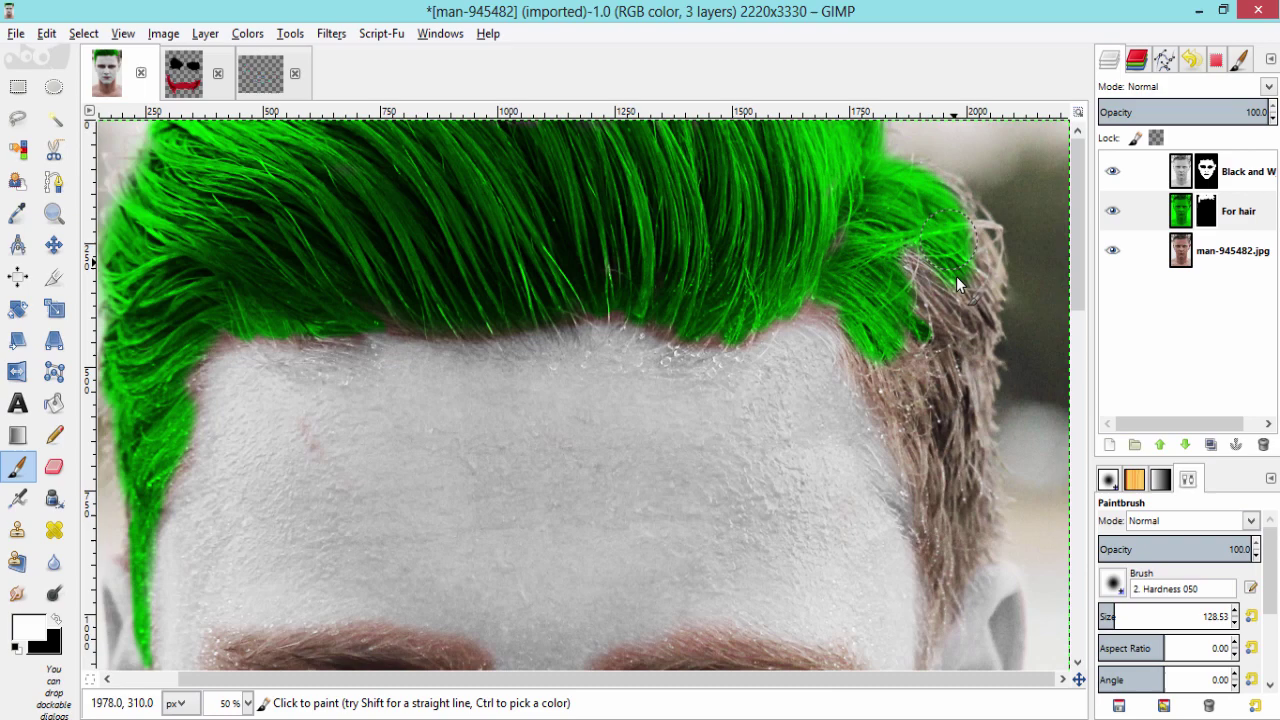
mouse_move(956, 276)
mouse_down()
mouse_move(888, 423)
mouse_move(940, 590)
mouse_move(884, 249)
mouse_up()
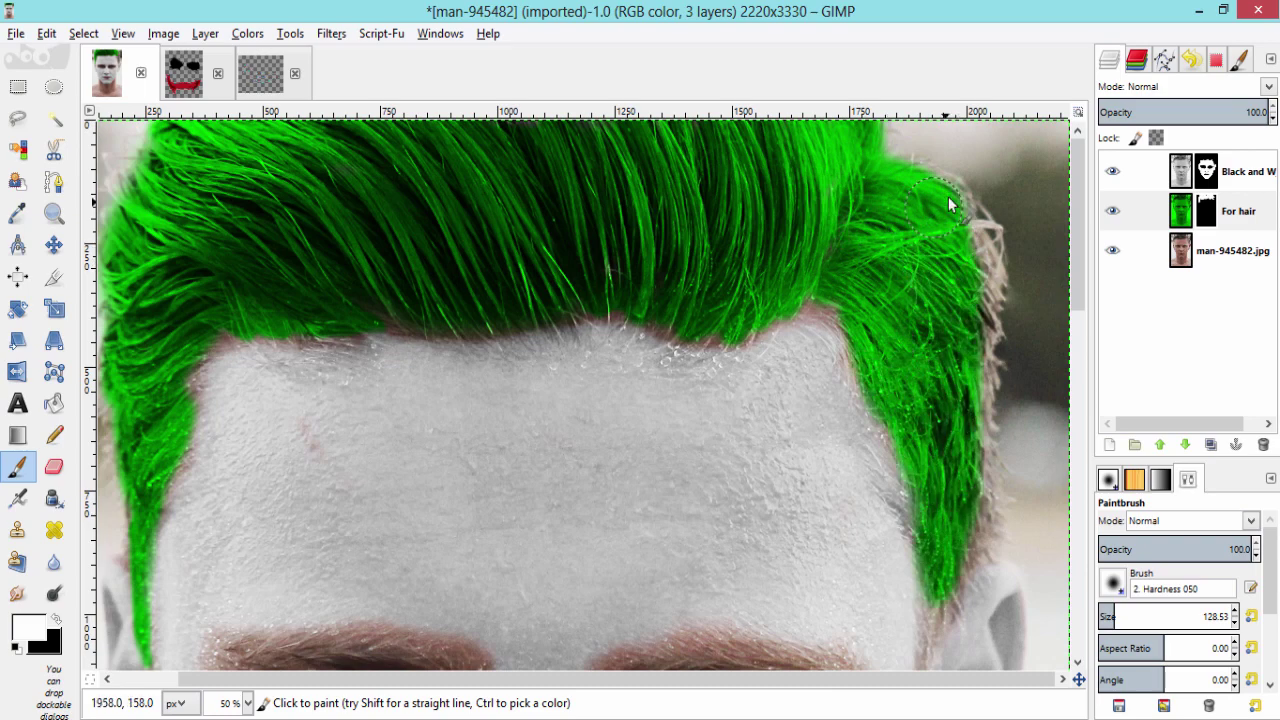
mouse_move(948, 196)
mouse_down()
mouse_move(985, 425)
mouse_move(975, 580)
mouse_up()
scroll(964, 316, down, 3)
mouse_move(964, 316)
mouse_down()
mouse_move(975, 360)
mouse_move(944, 464)
mouse_up()
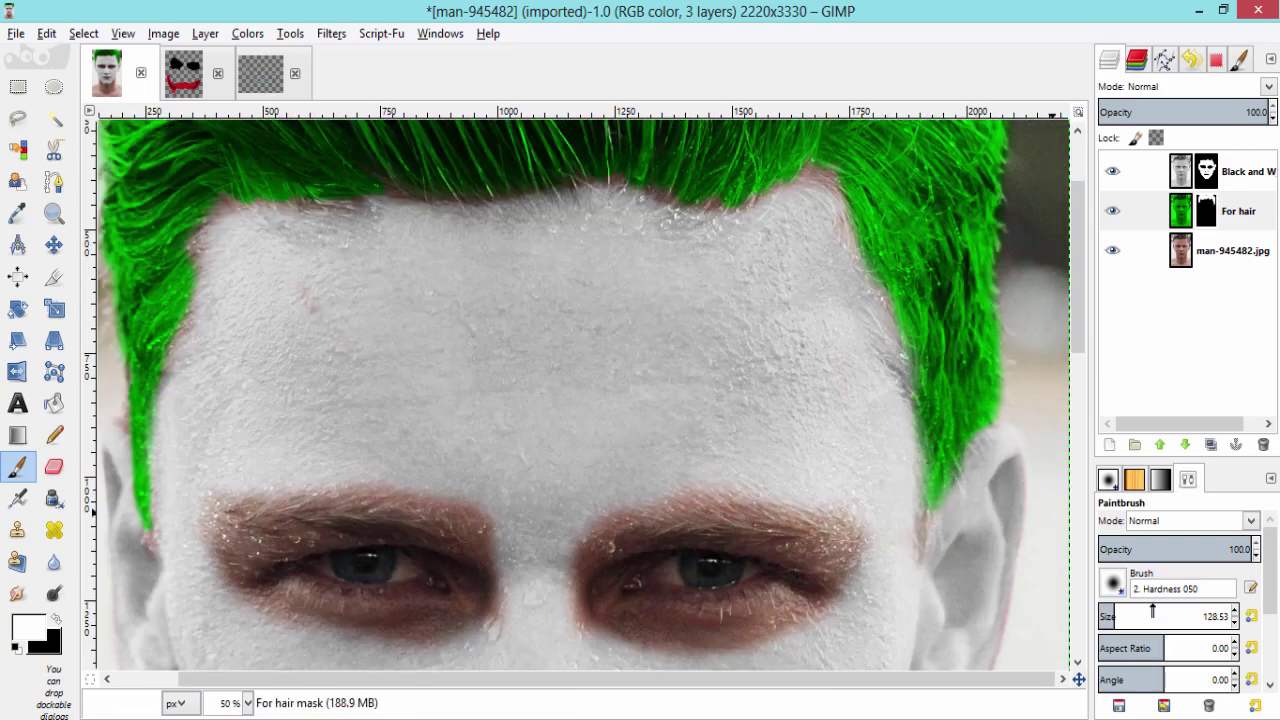
drag(1152, 614, 1116, 616)
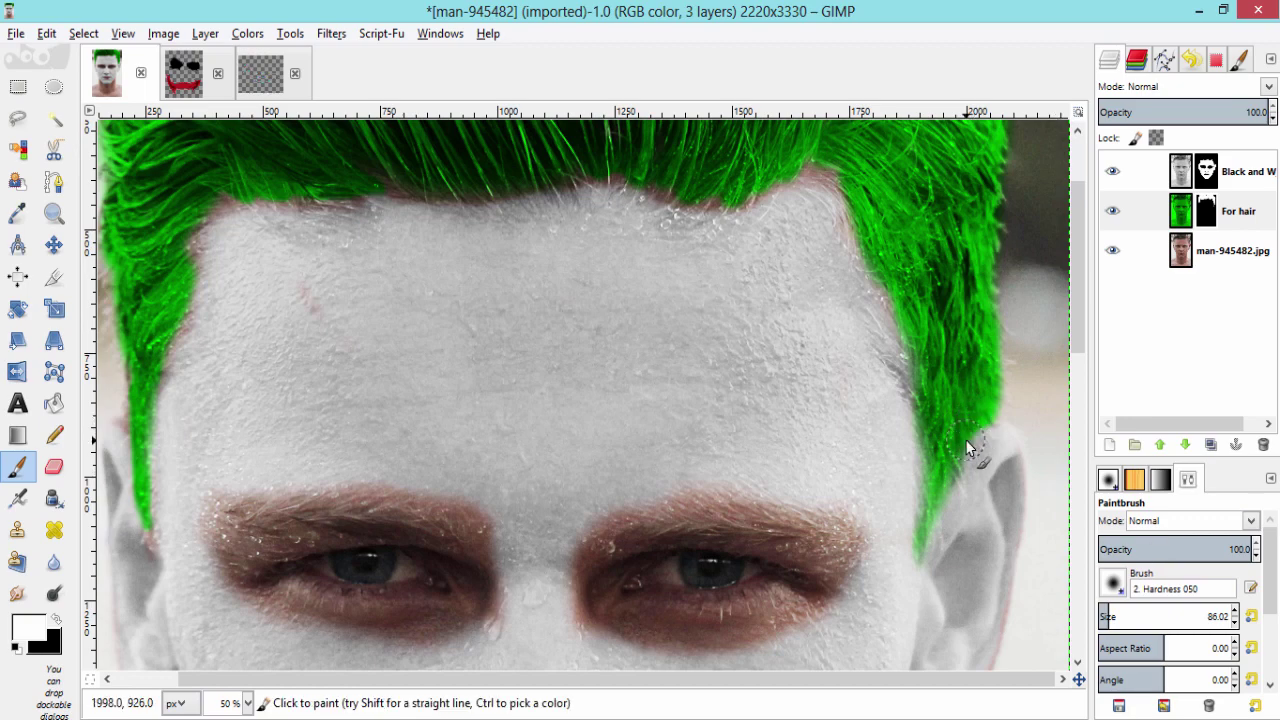
scroll(953, 368, up, 3)
scroll(939, 383, down, 4)
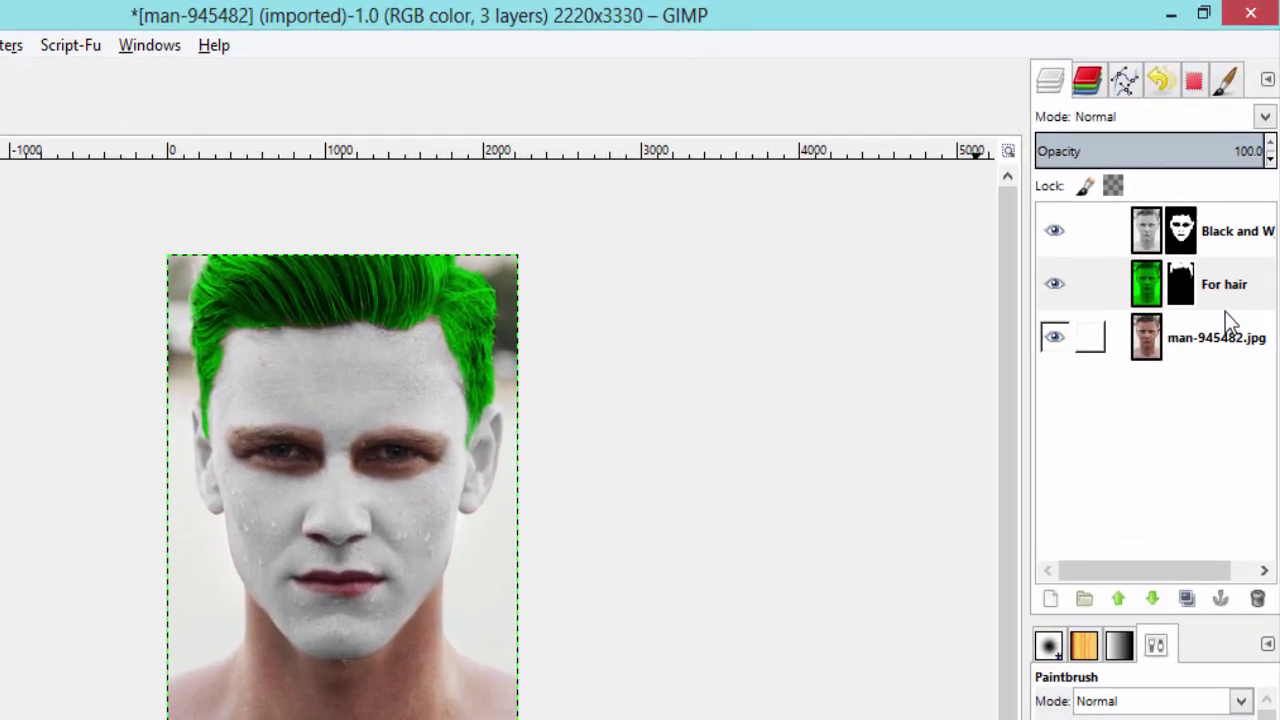
- Set the For hair layer's mode to Overlay and switch to the Joker Face1 image
click(1250, 208)
click(1263, 129)
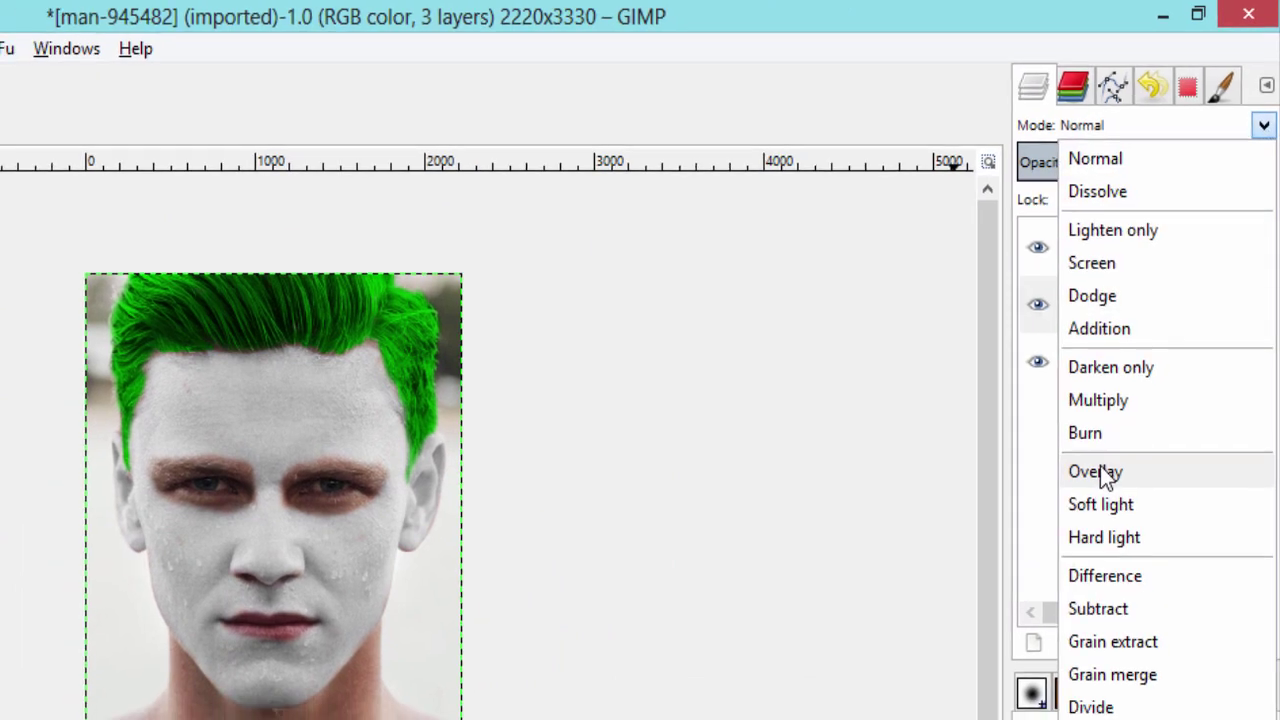
click(1100, 471)
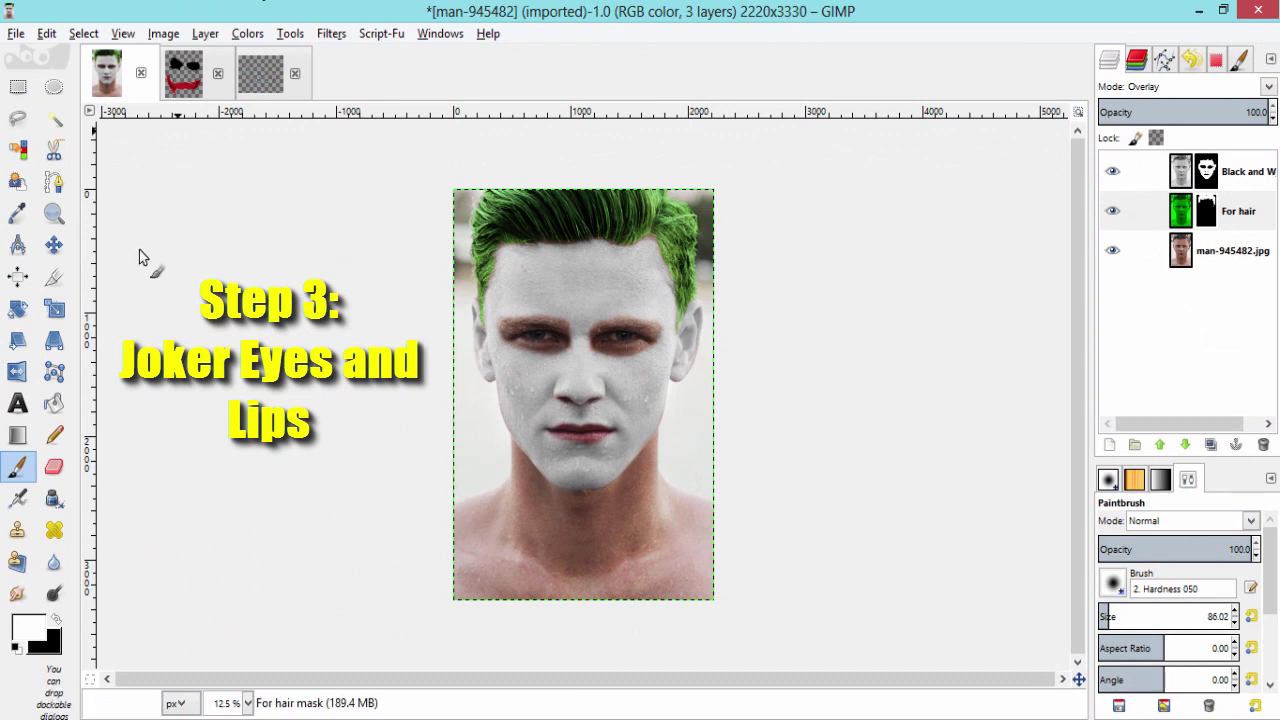
click(183, 73)
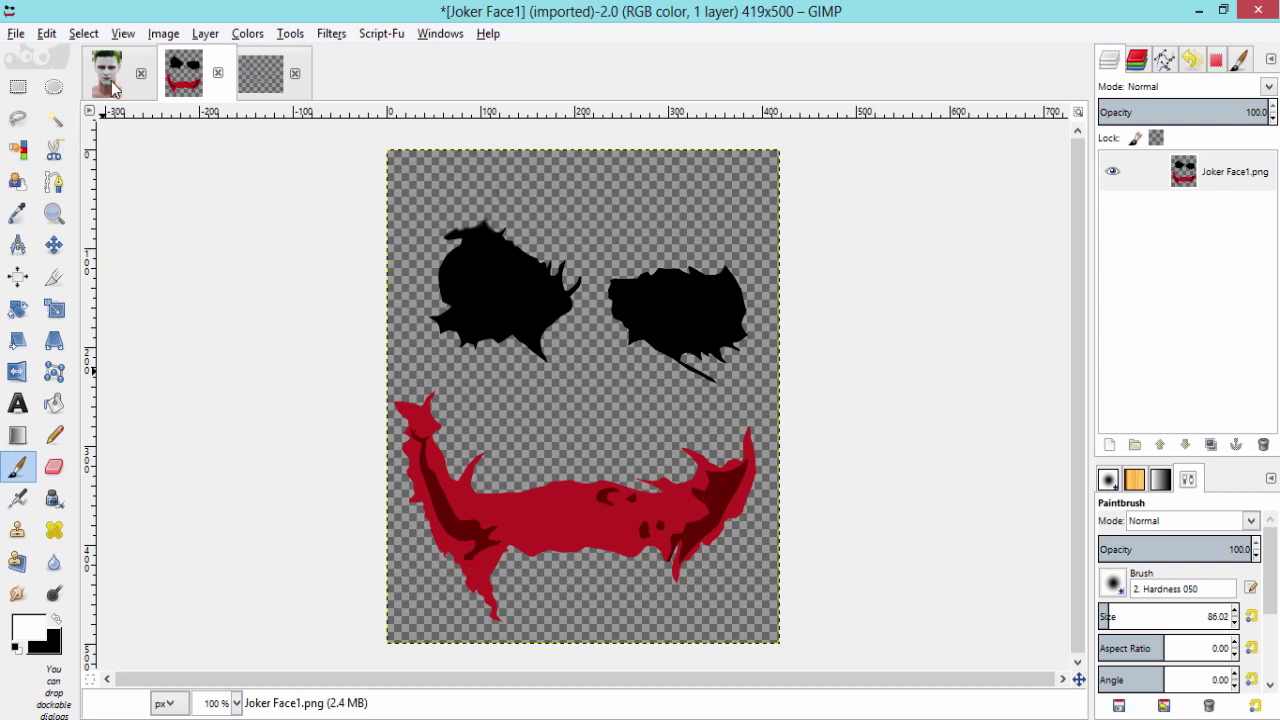
- Rectangle-select and copy the left black eye patch in Joker Face1, then tighten the selection edges
click(18, 86)
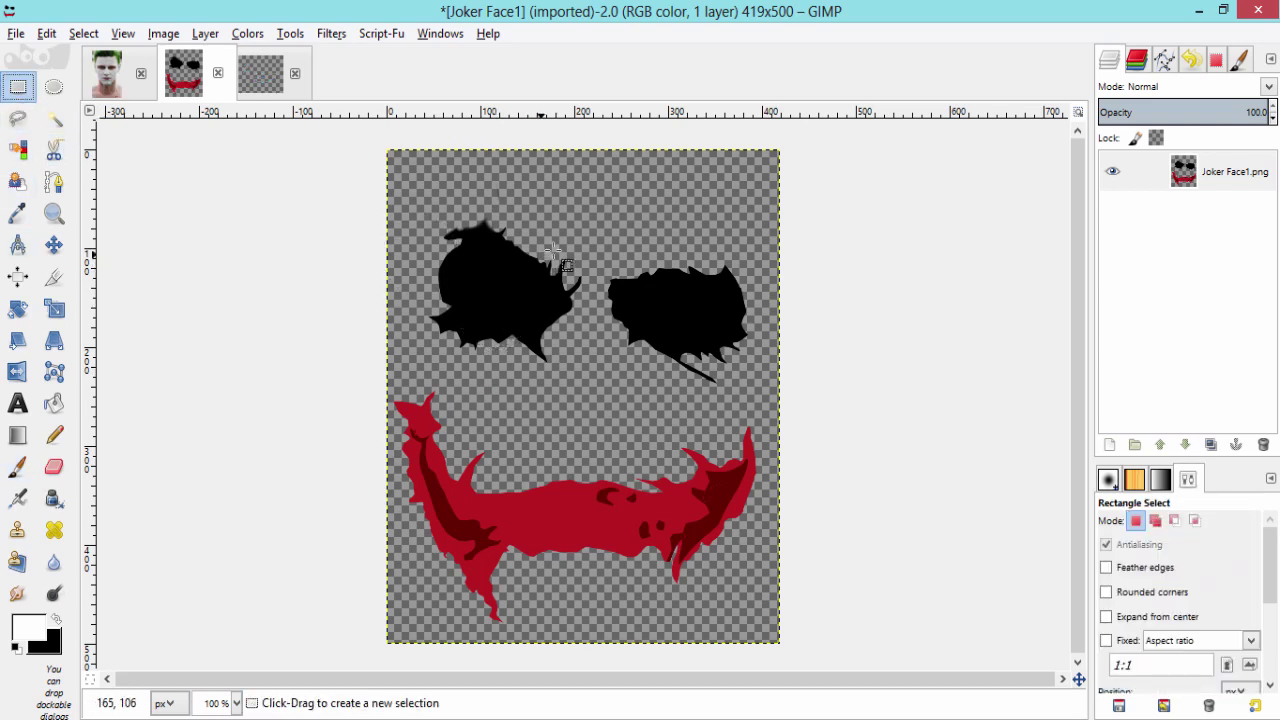
drag(595, 214, 410, 364)
key(ctrl+c)
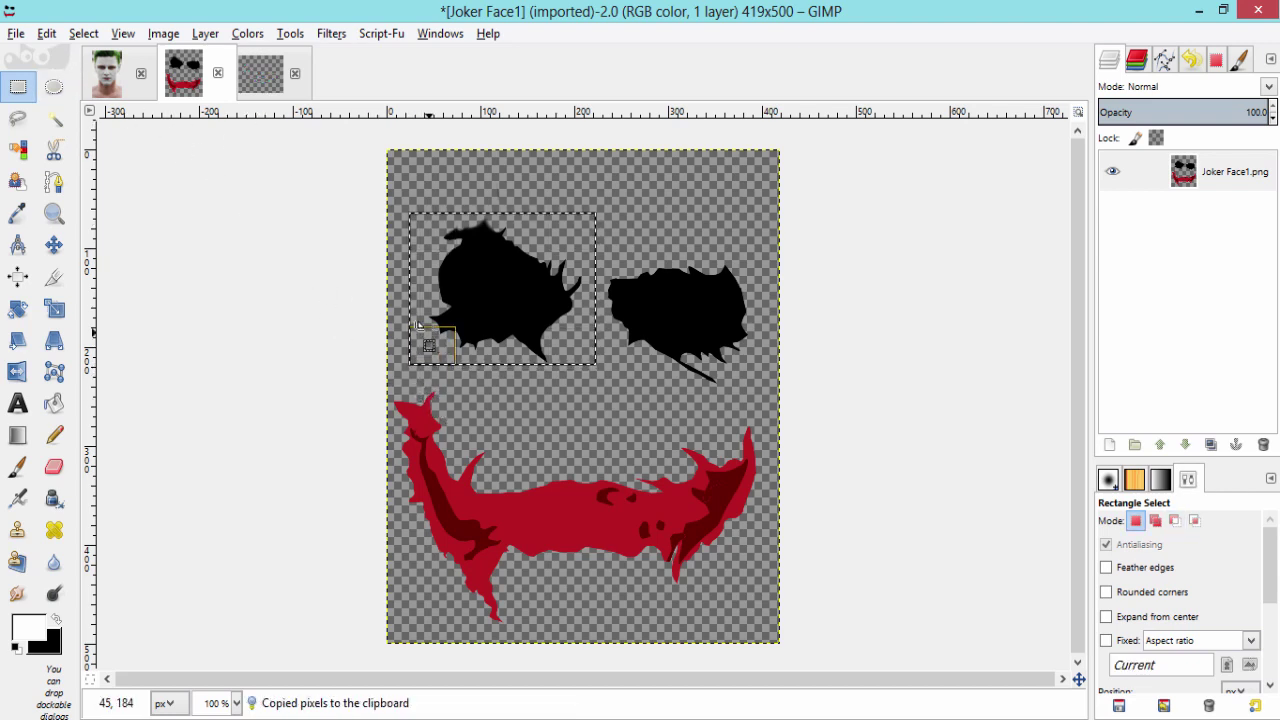
drag(421, 341, 434, 345)
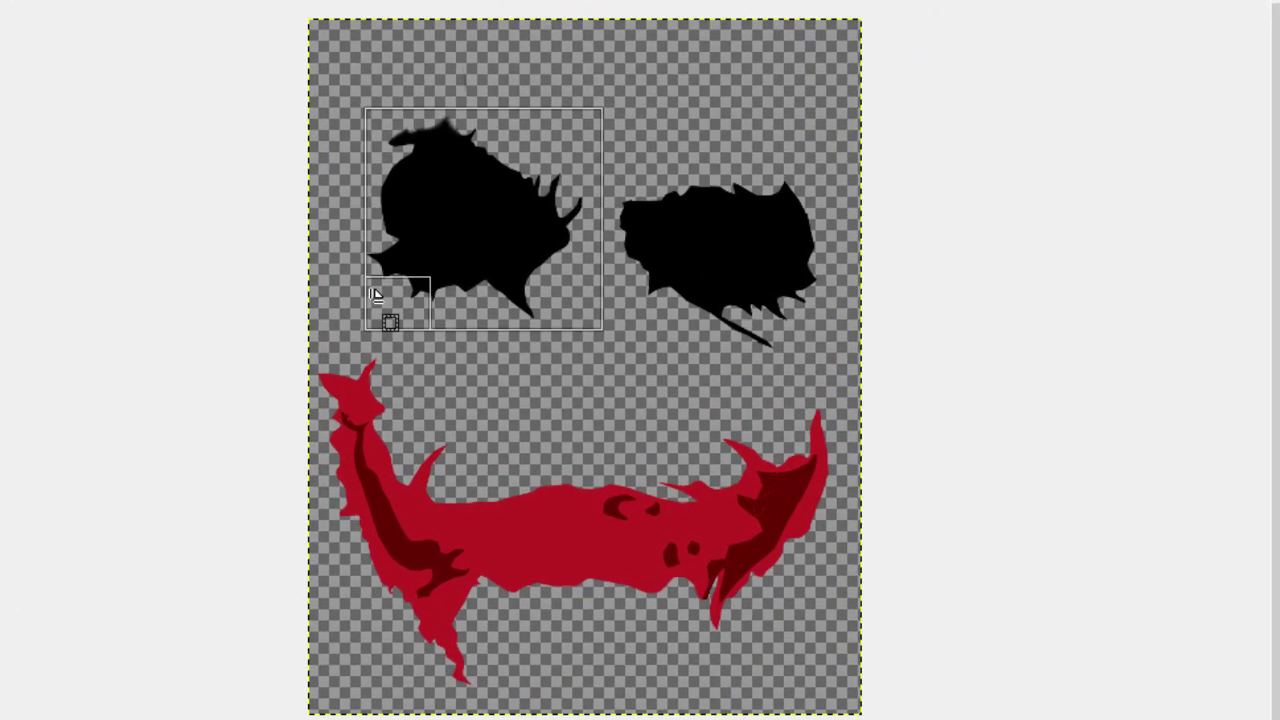
drag(597, 322, 578, 234)
drag(582, 140, 550, 176)
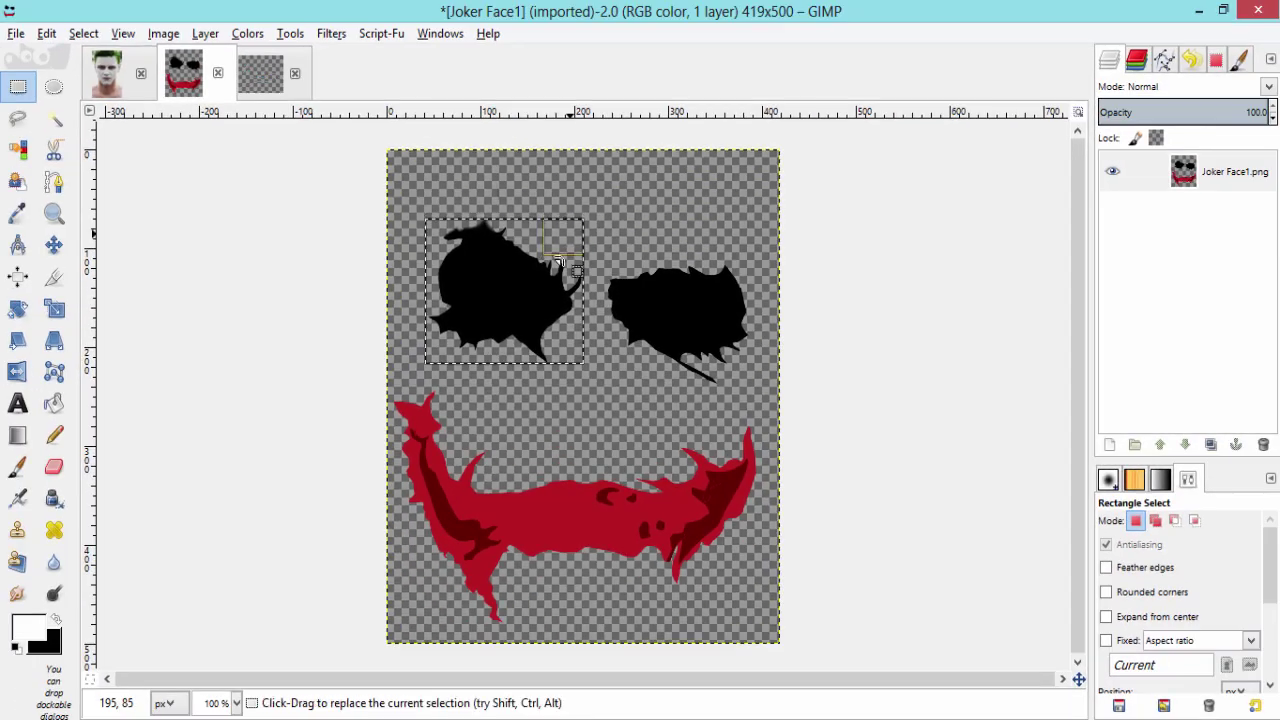
- On the Joker portrait, measure the left eye area from eyebrow to cheek, about 621×357 pixels
key(alt+1)
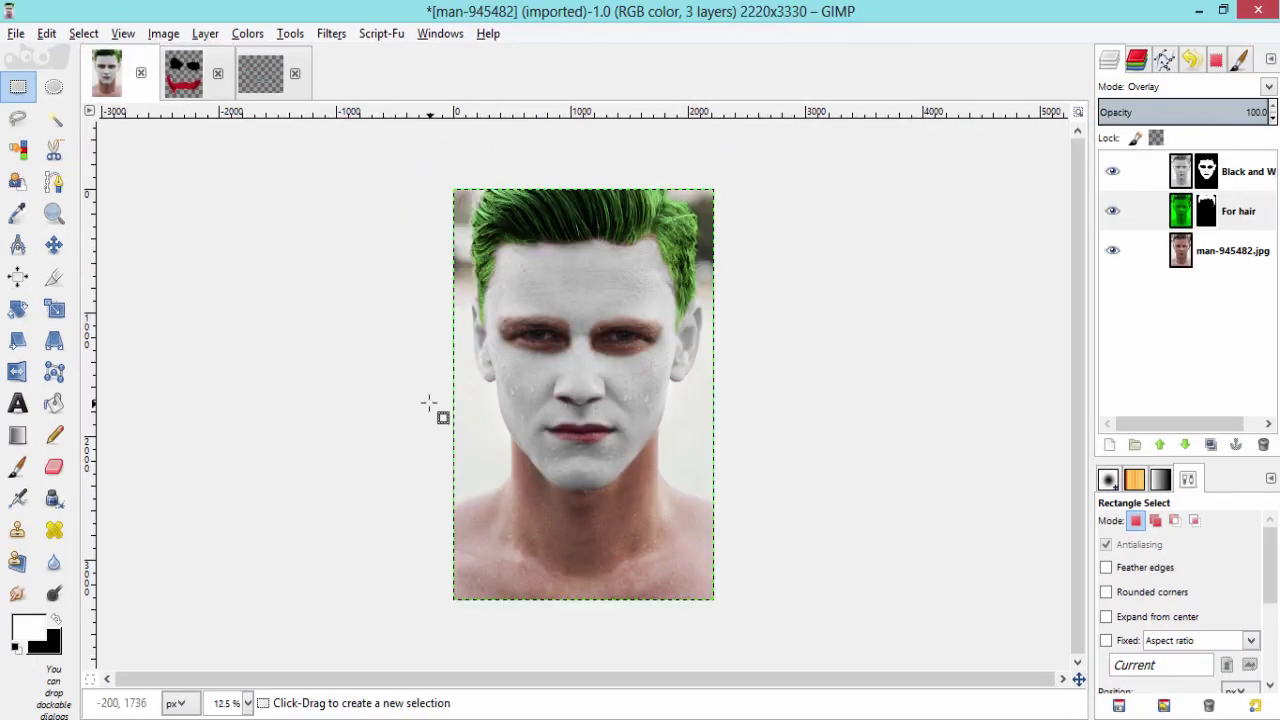
key(plus)
key(plus)
key(plus)
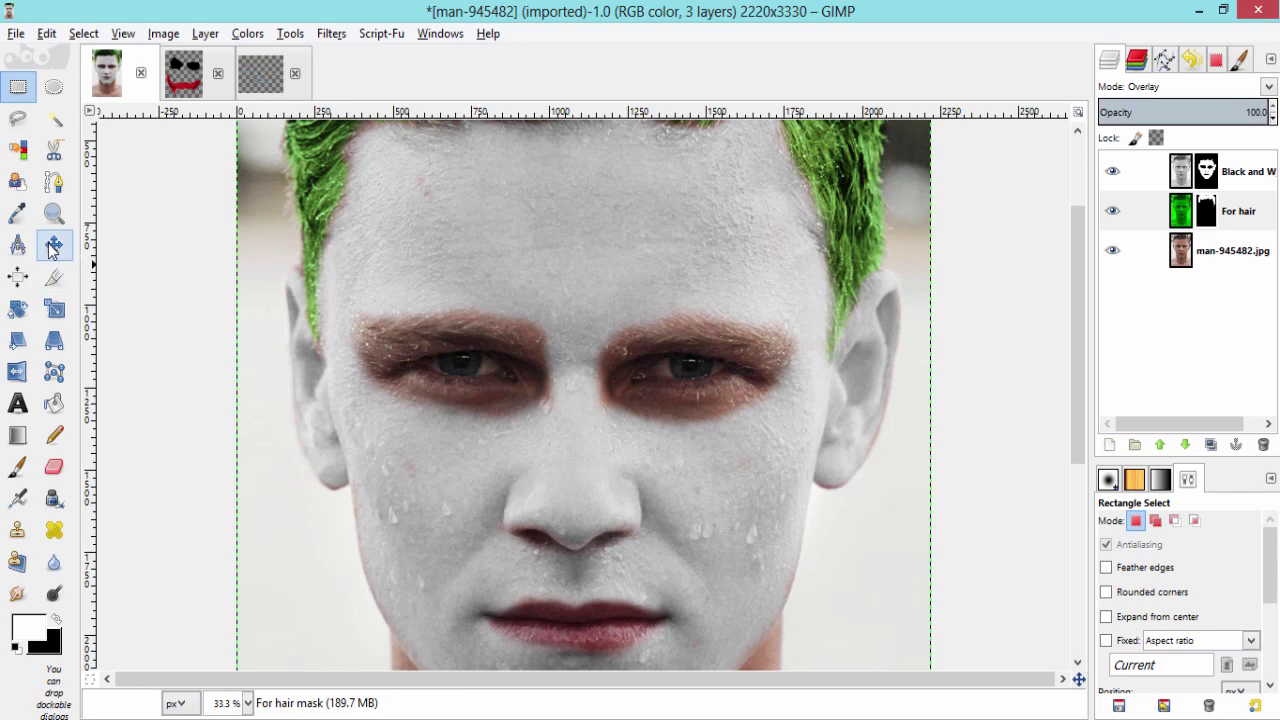
click(17, 245)
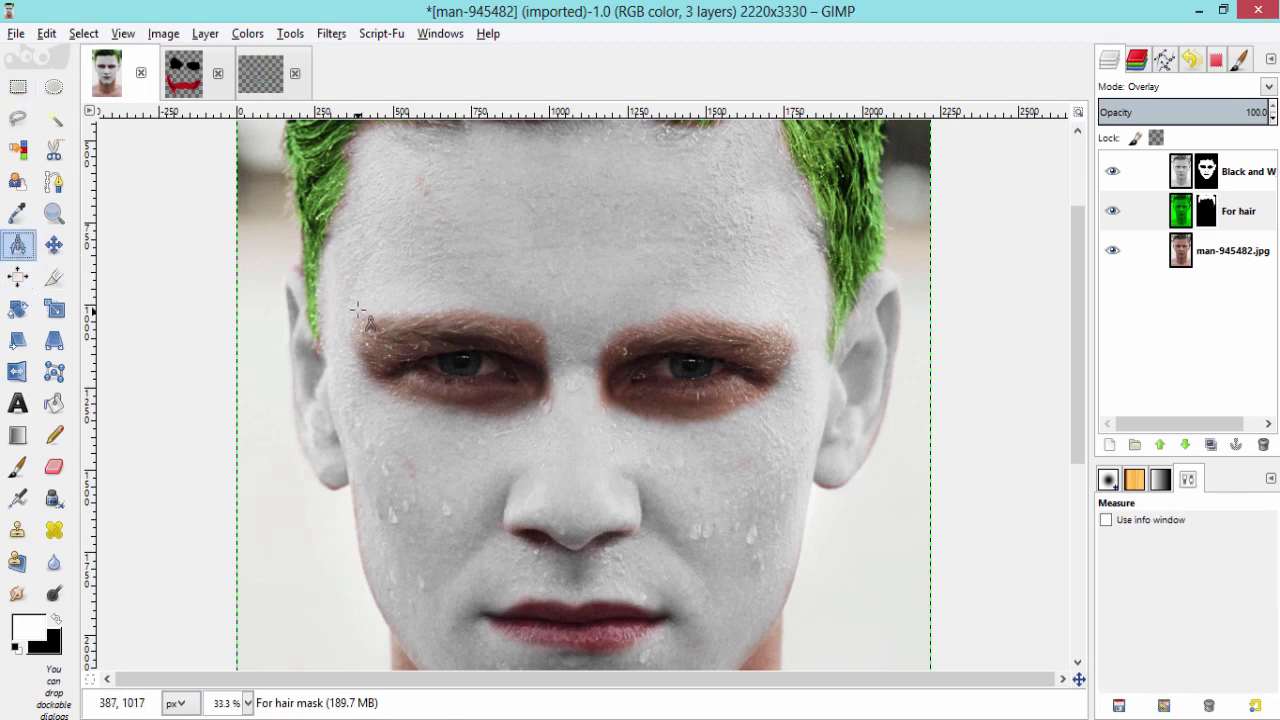
mouse_move(357, 311)
mouse_down()
mouse_move(473, 325)
mouse_move(400, 300)
mouse_move(351, 297)
mouse_move(354, 314)
mouse_up()
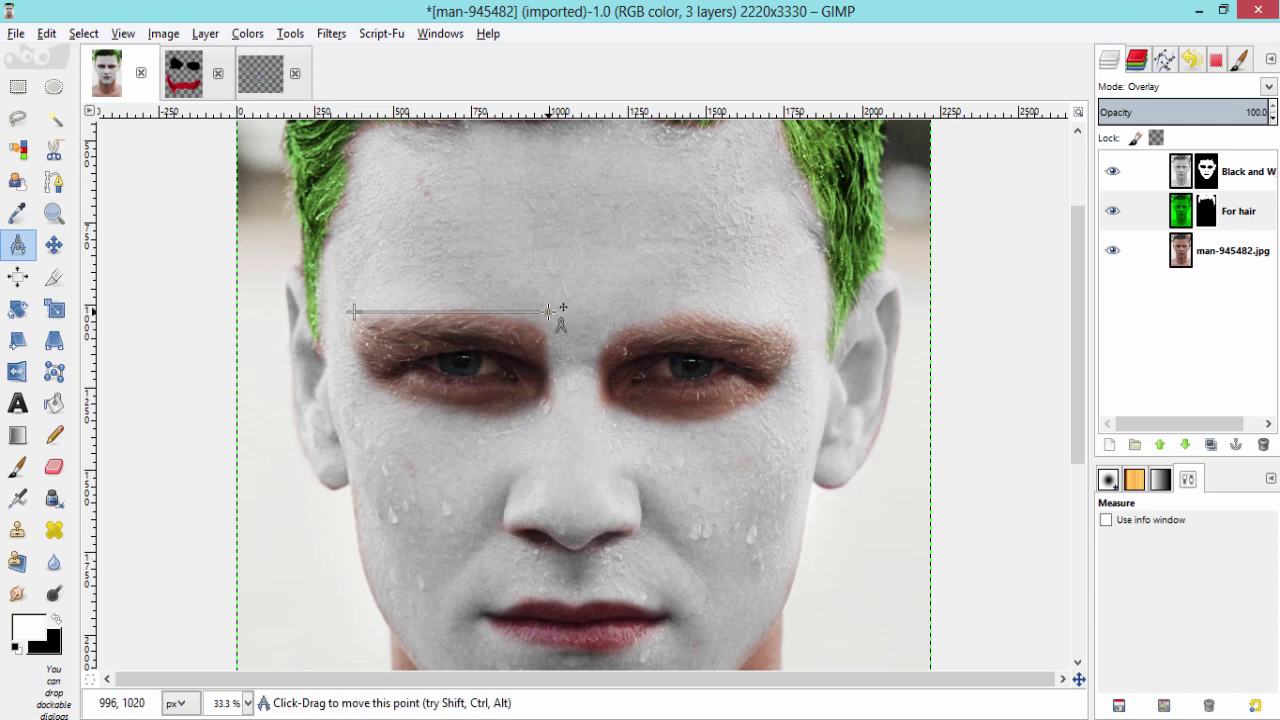
drag(549, 312, 355, 429)
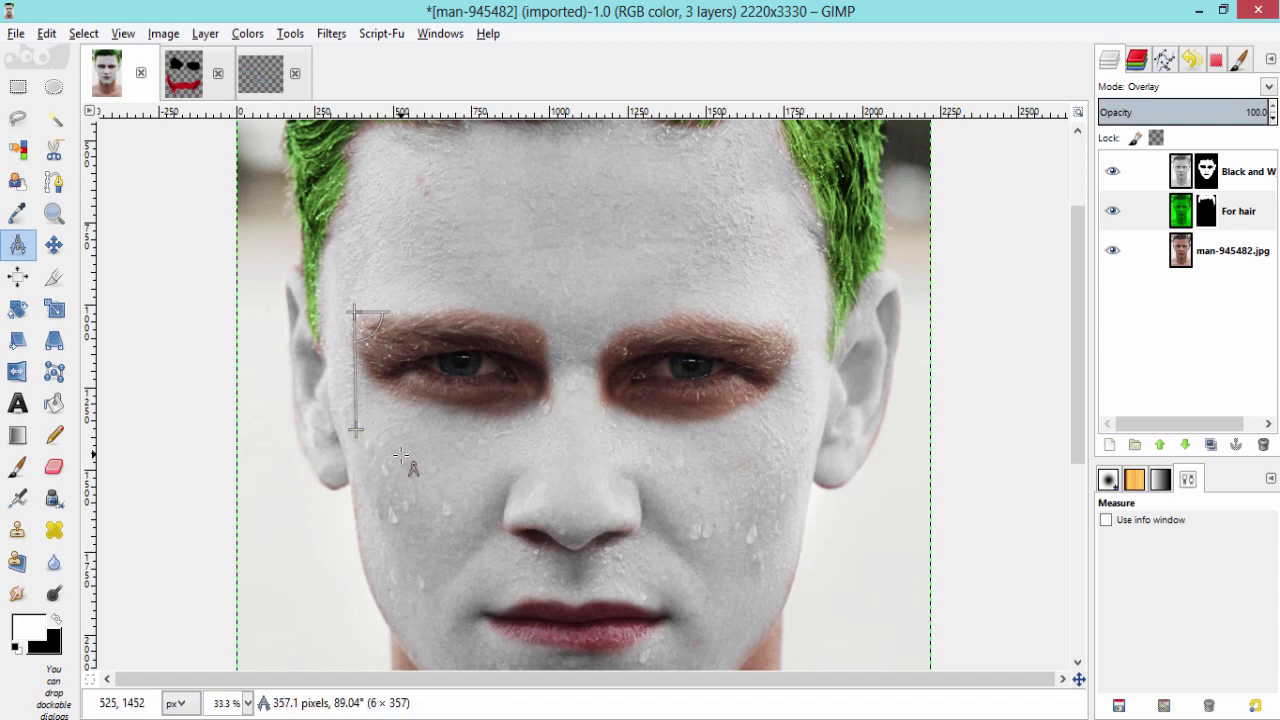
- Copy the black eye shape from Joker Face1 and paste it into the portrait as a new layer
click(195, 85)
key(ctrl+c)
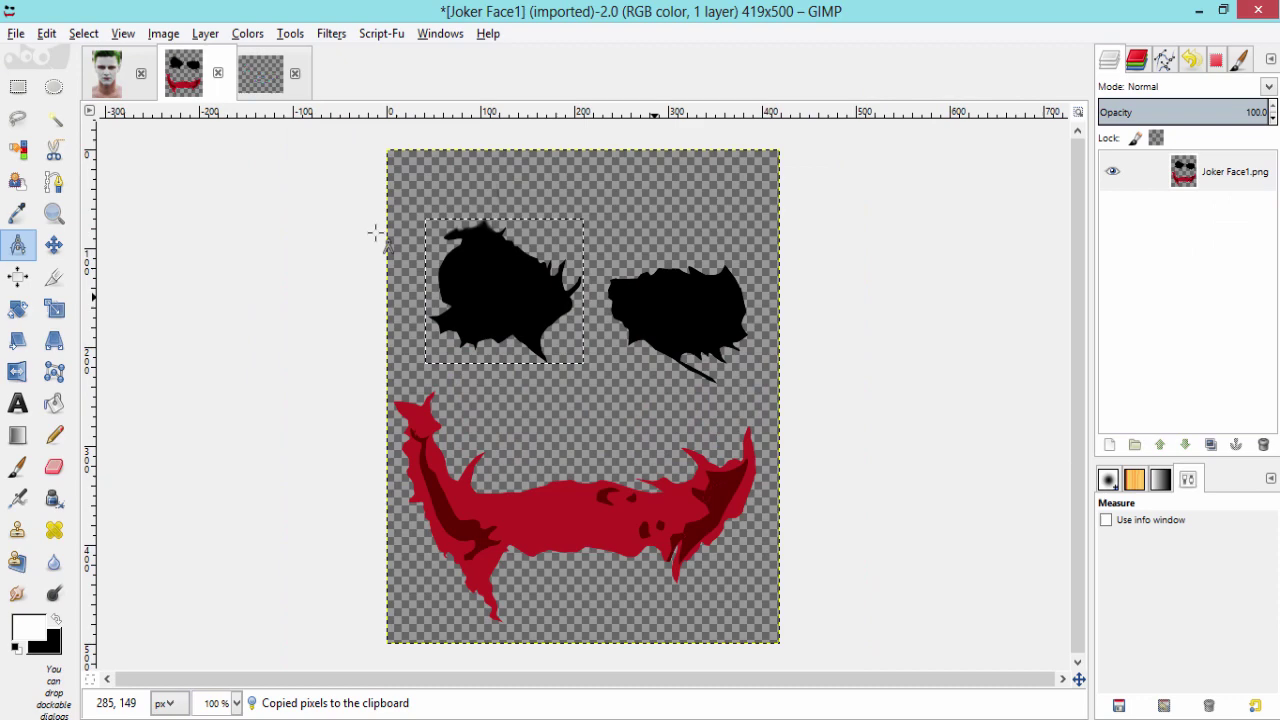
click(109, 79)
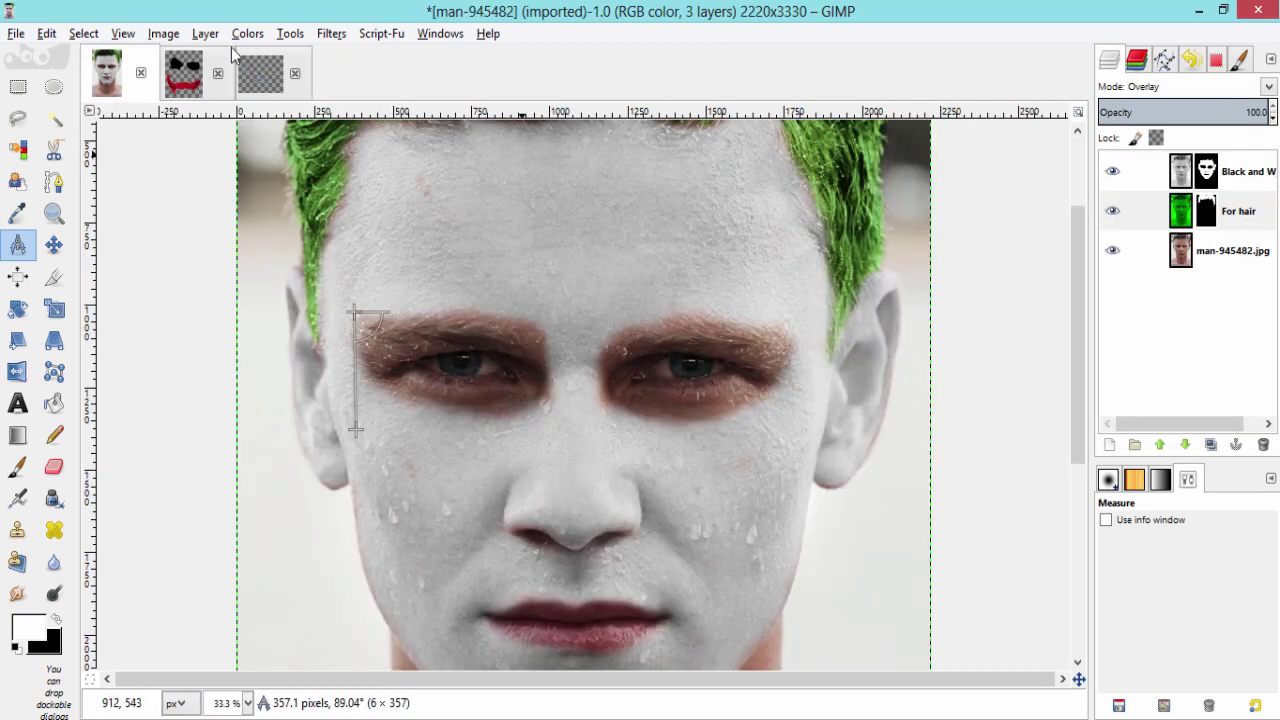
click(48, 33)
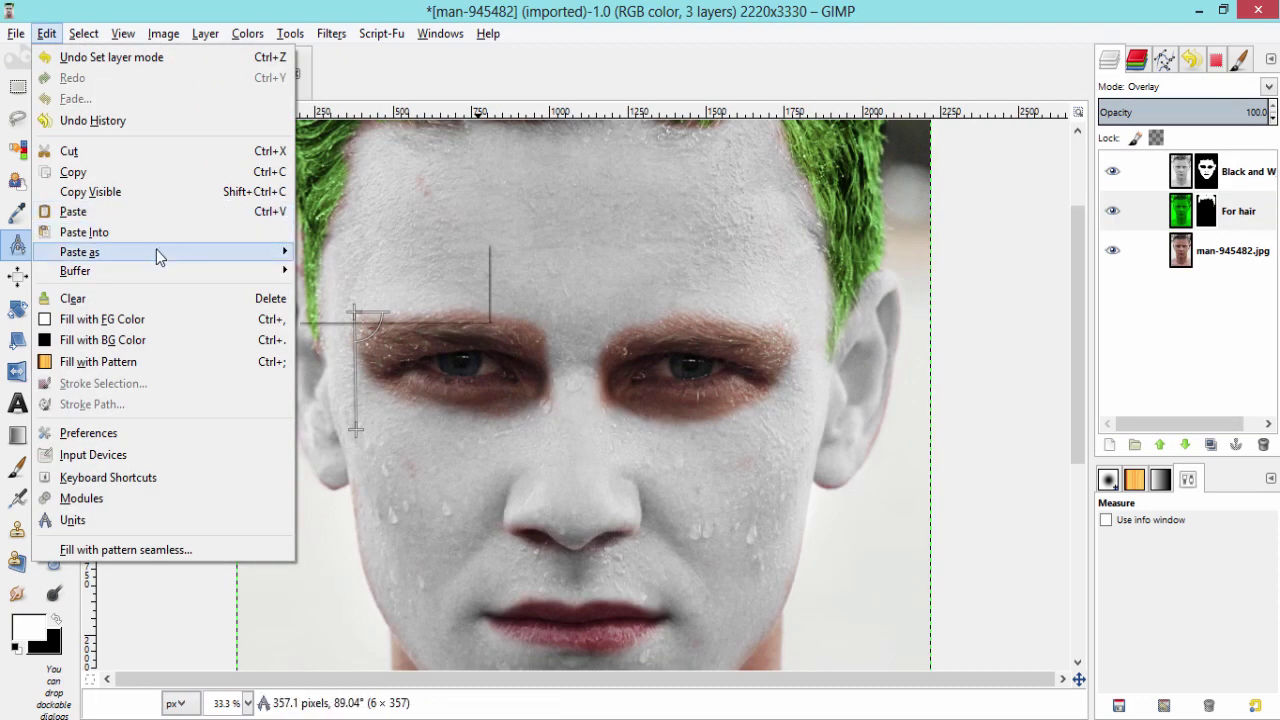
mouse_move(156, 249)
click(340, 273)
- Raise the Clipboard layer to the top and move the eye shape onto the left eye
click(1225, 211)
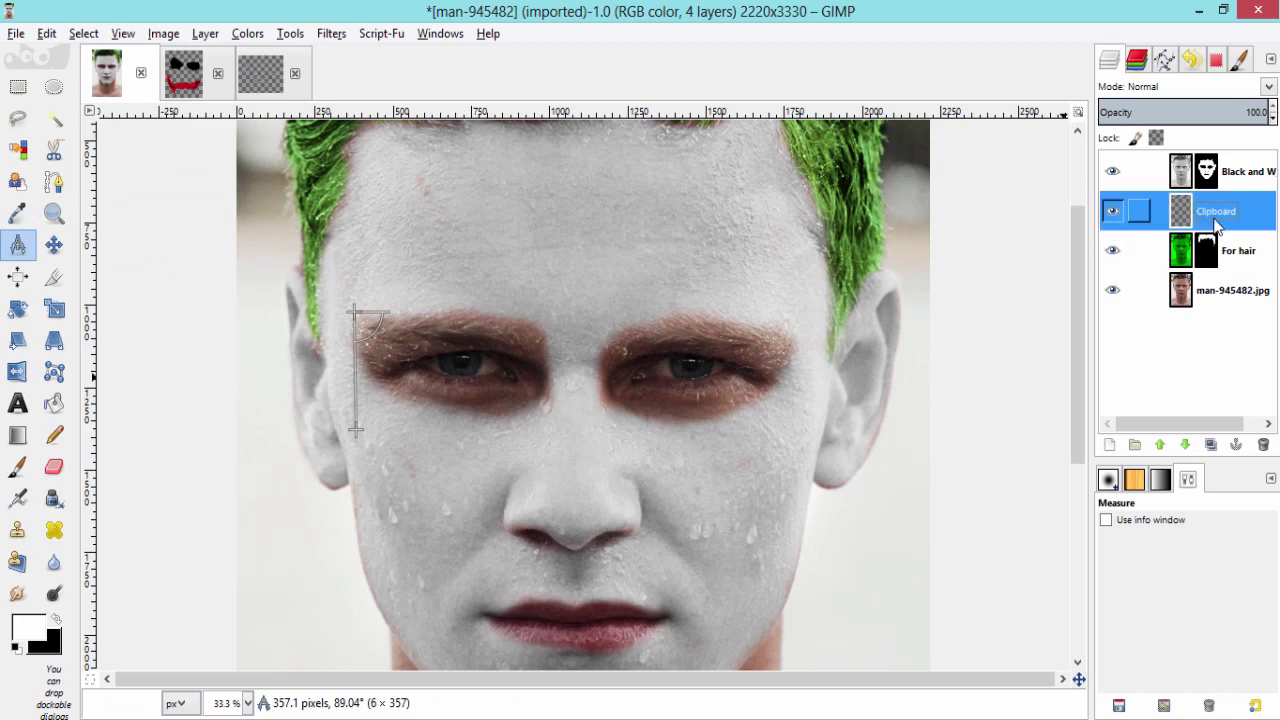
click(1160, 444)
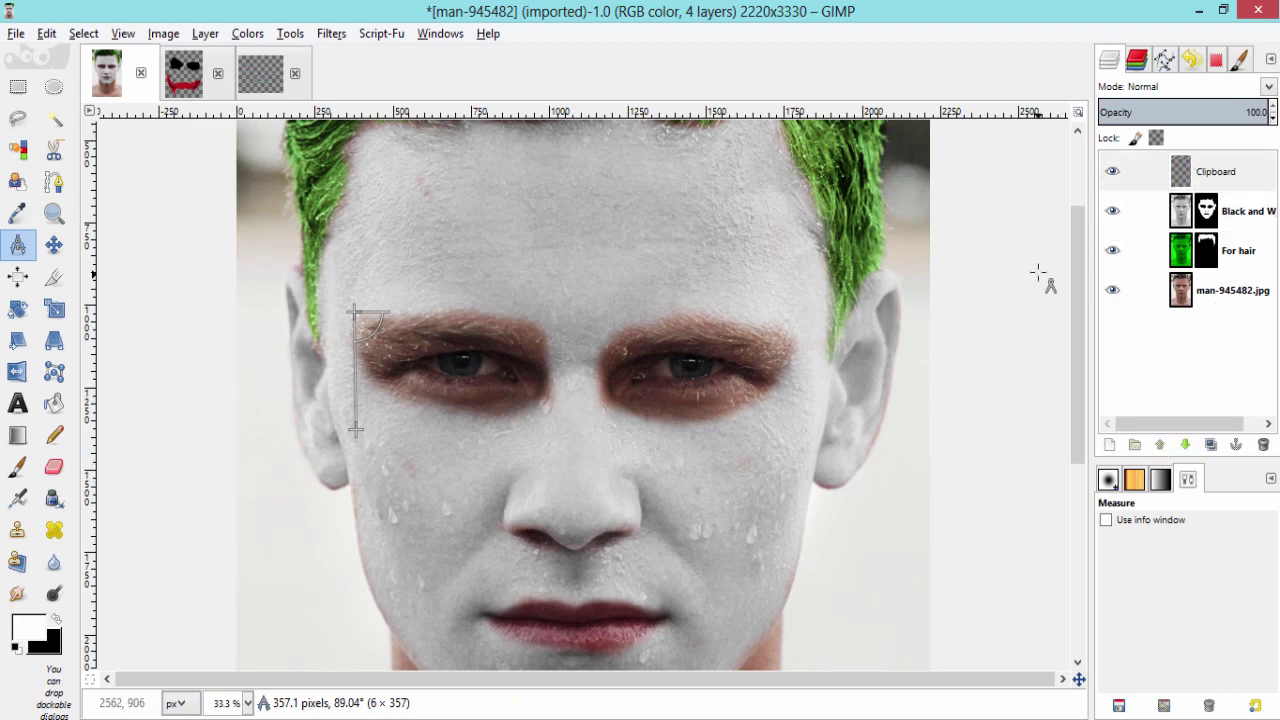
scroll(486, 286, up, 3)
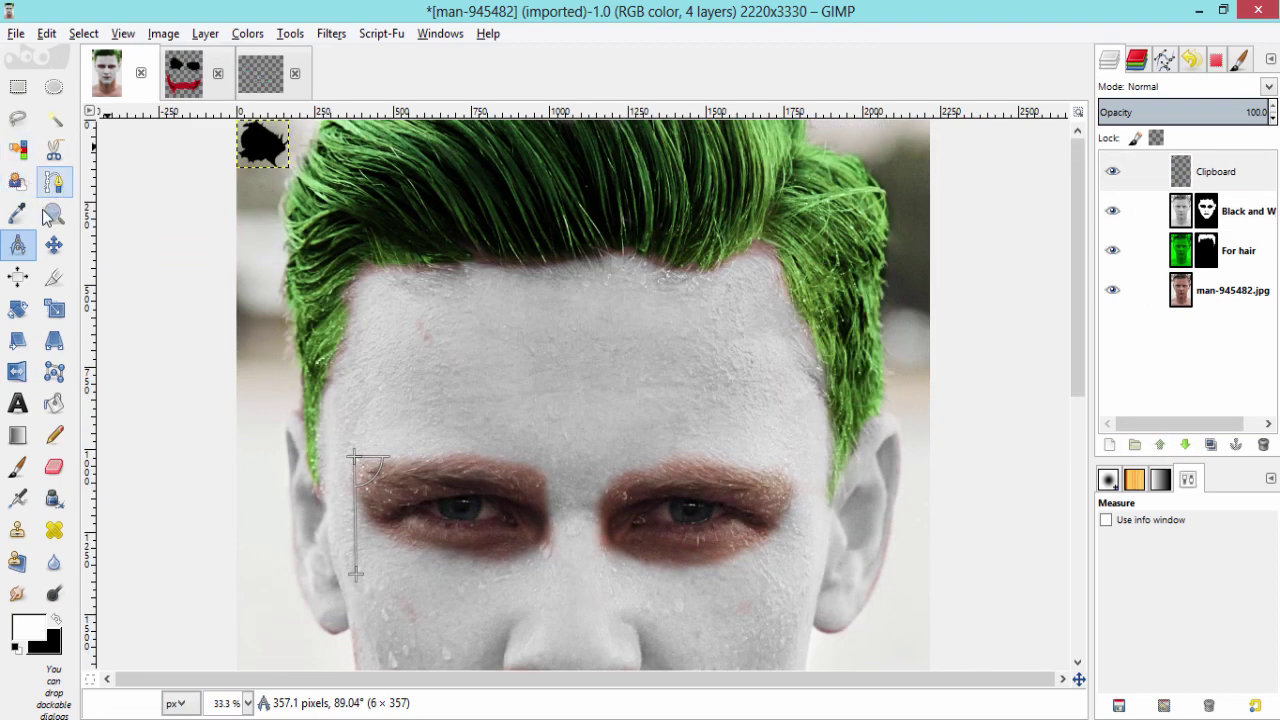
click(53, 246)
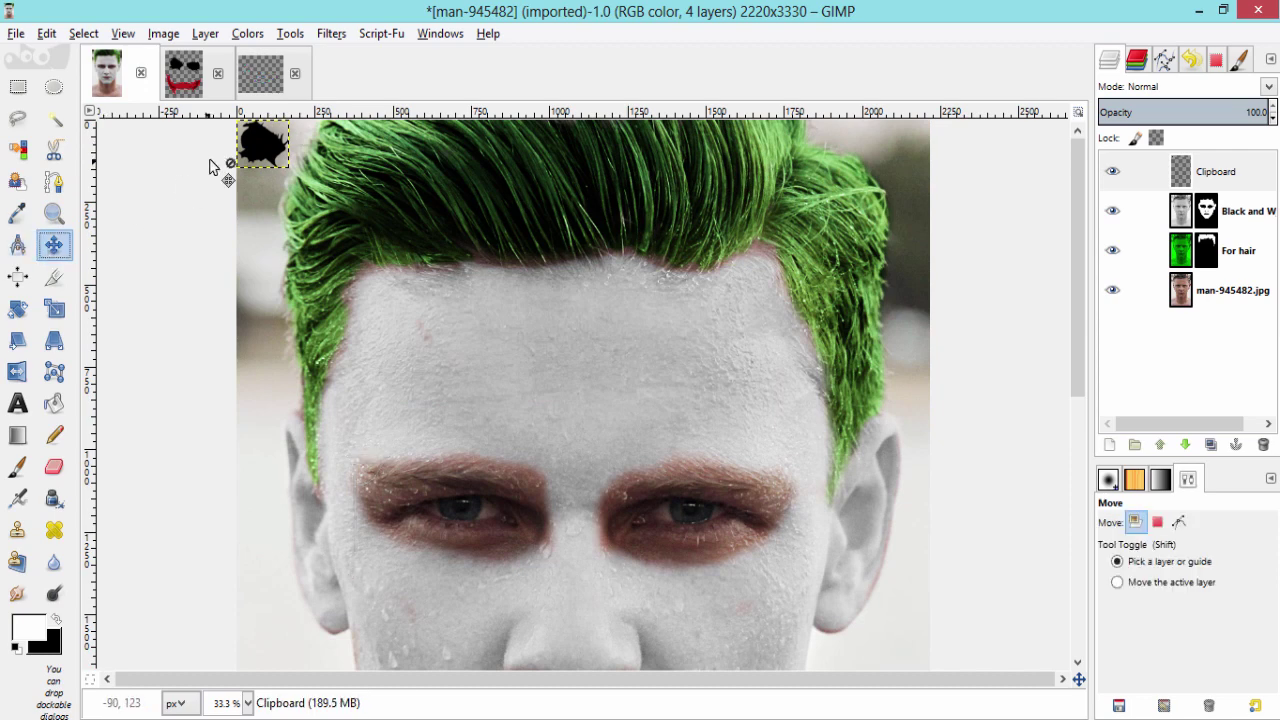
drag(262, 148, 469, 508)
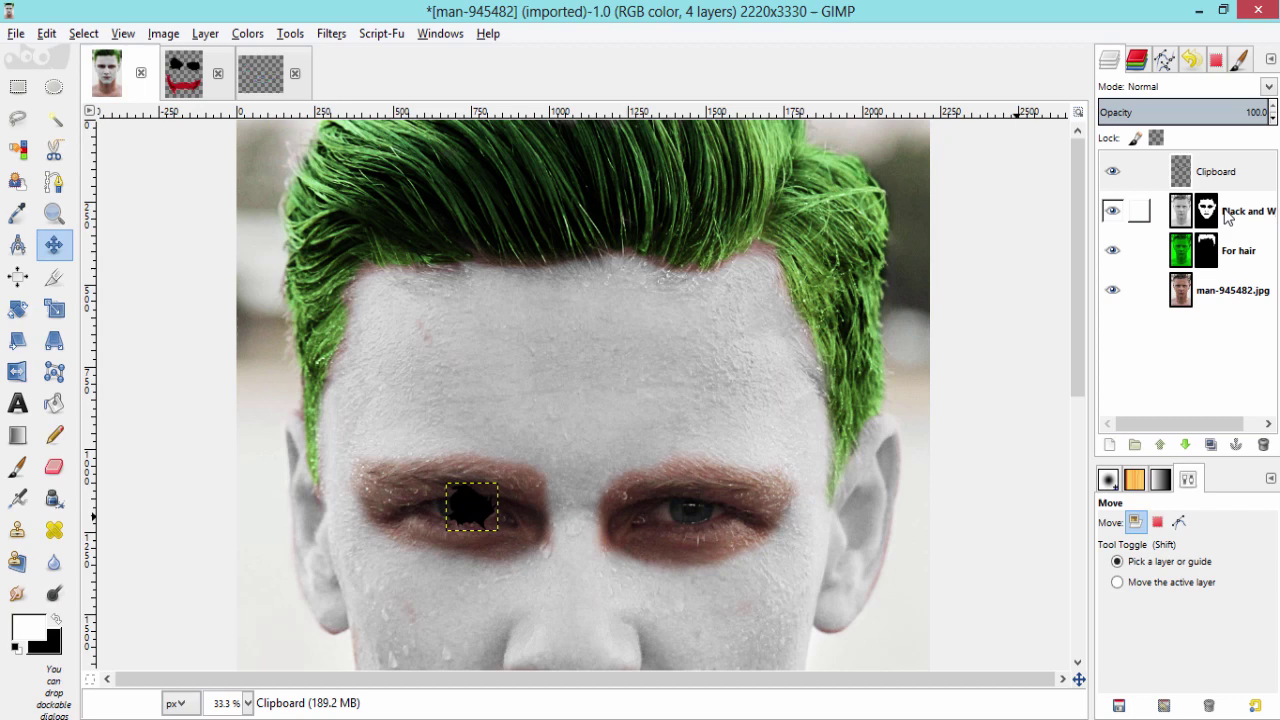
- Scale the Clipboard layer to 621×357 with width and height unlinked
right_click(1212, 176)
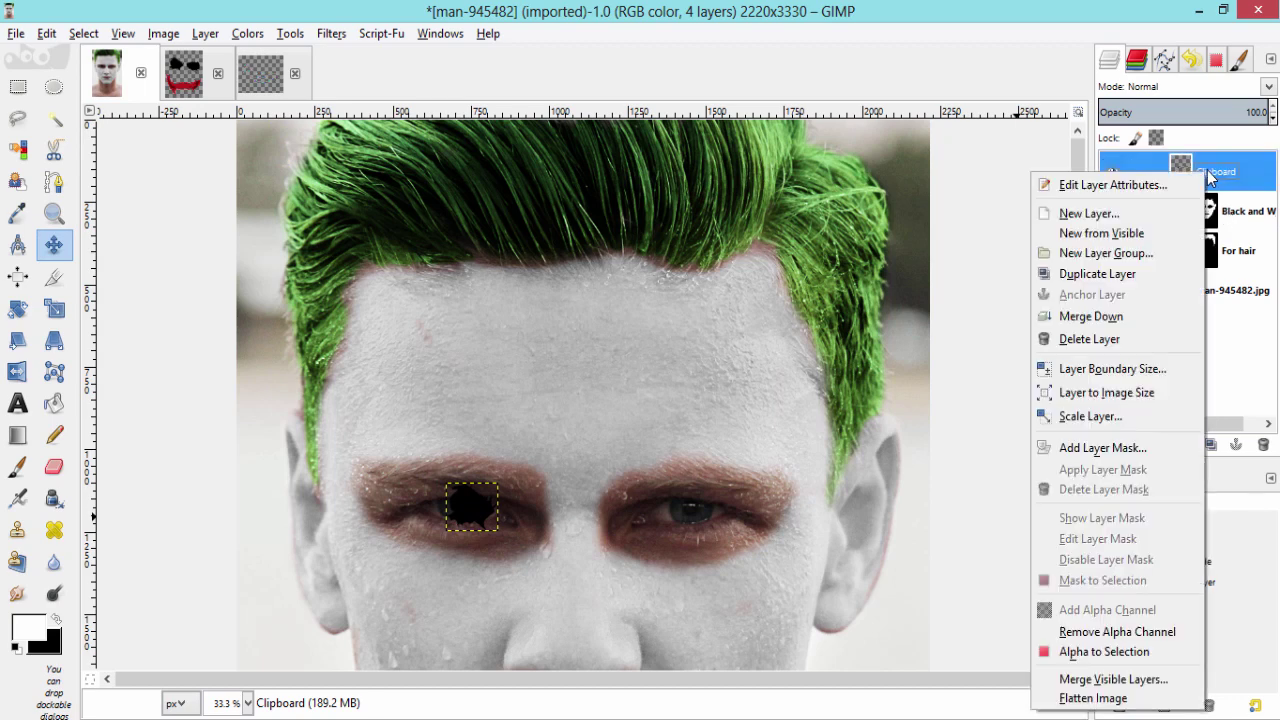
click(1150, 424)
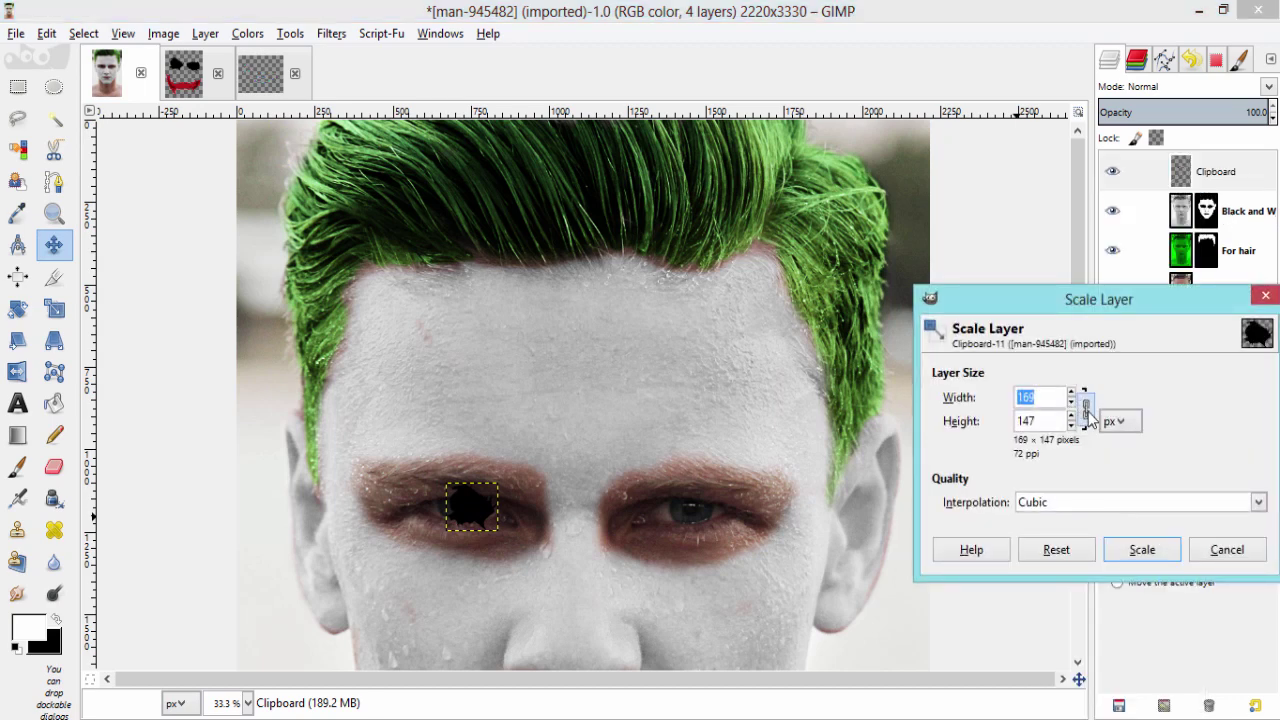
click(1087, 410)
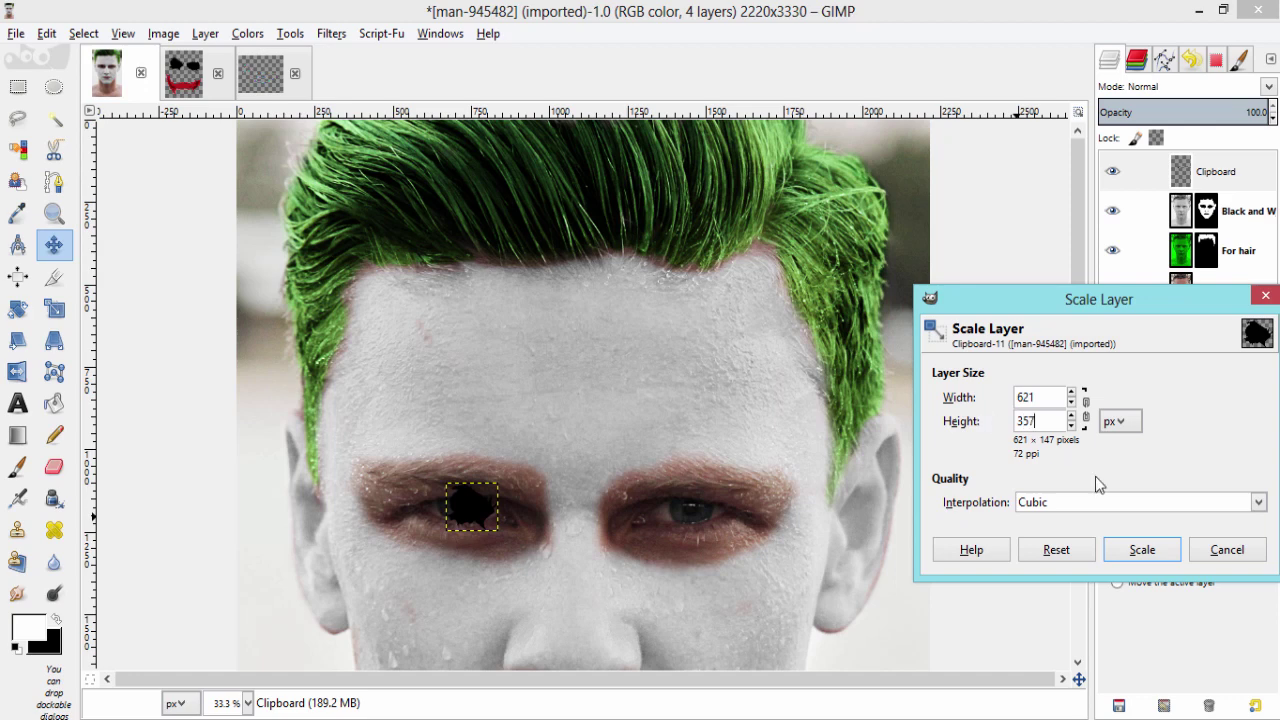
click(1142, 549)
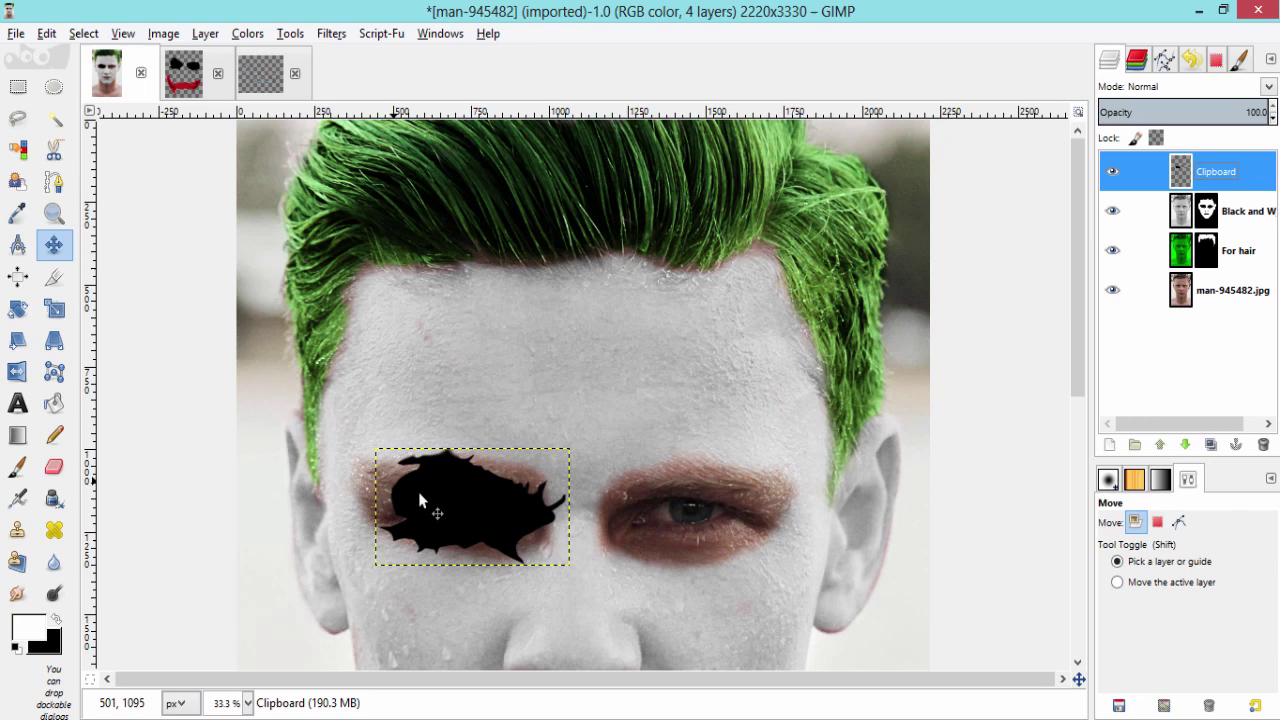
- Stretch the black eye shape with the Scale tool to 739×531 over the left eye
scroll(420, 500, down, 3)
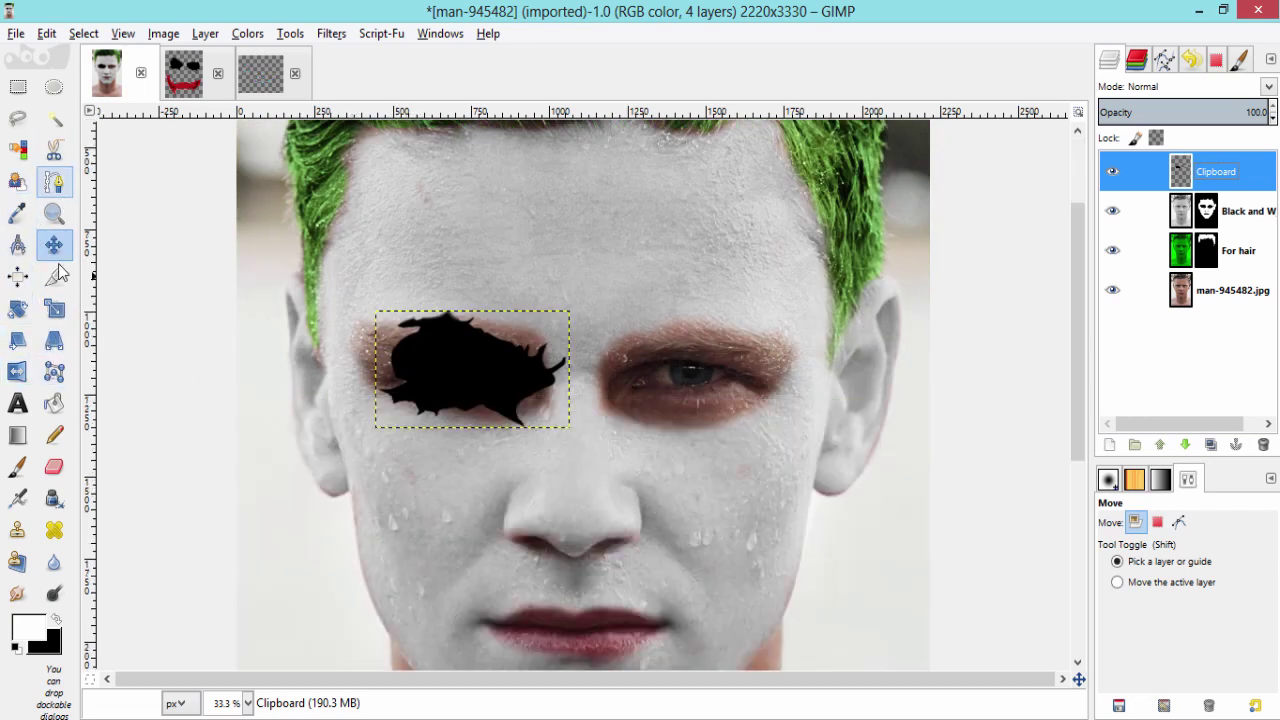
click(54, 308)
click(515, 410)
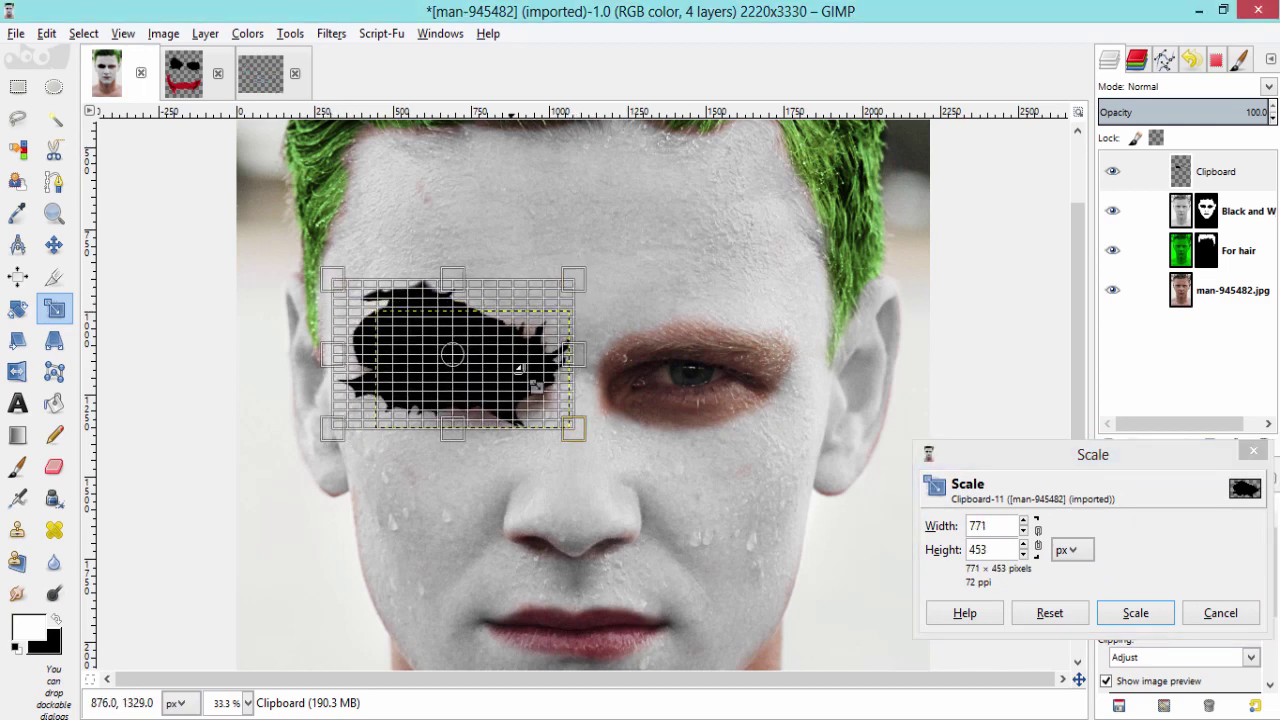
drag(519, 369, 577, 457)
click(1135, 613)
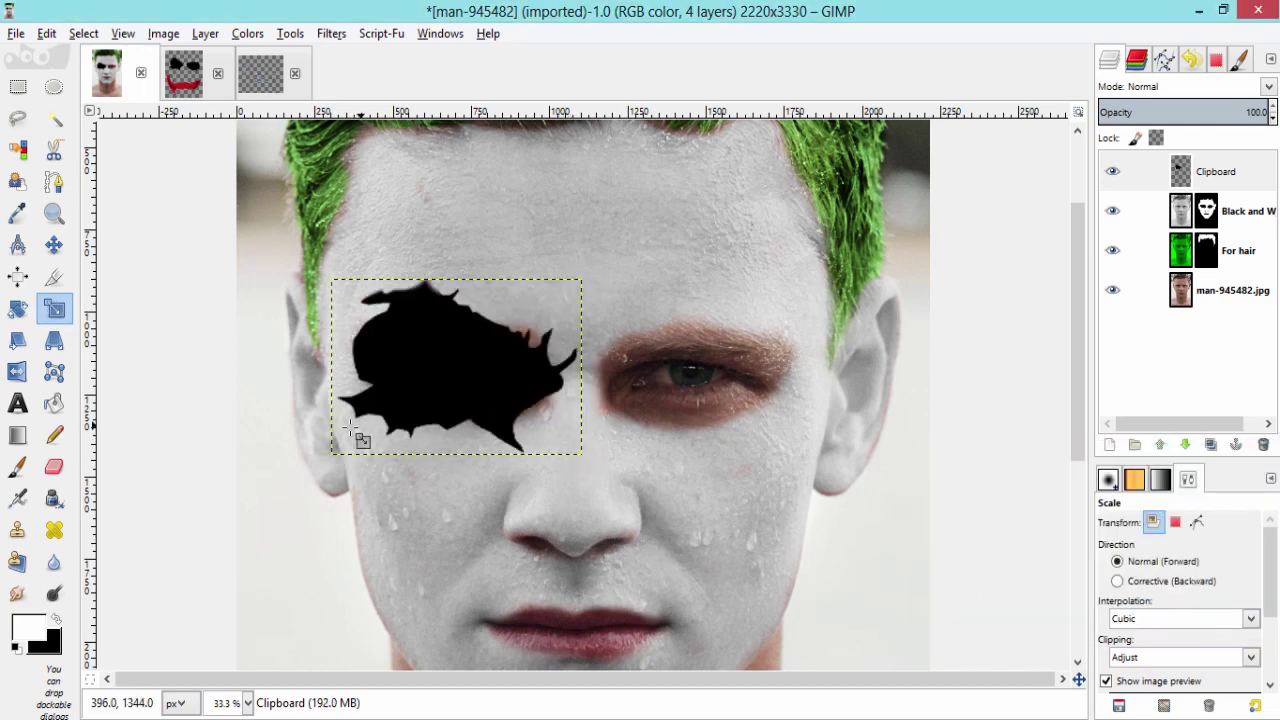
click(352, 428)
drag(350, 411, 370, 430)
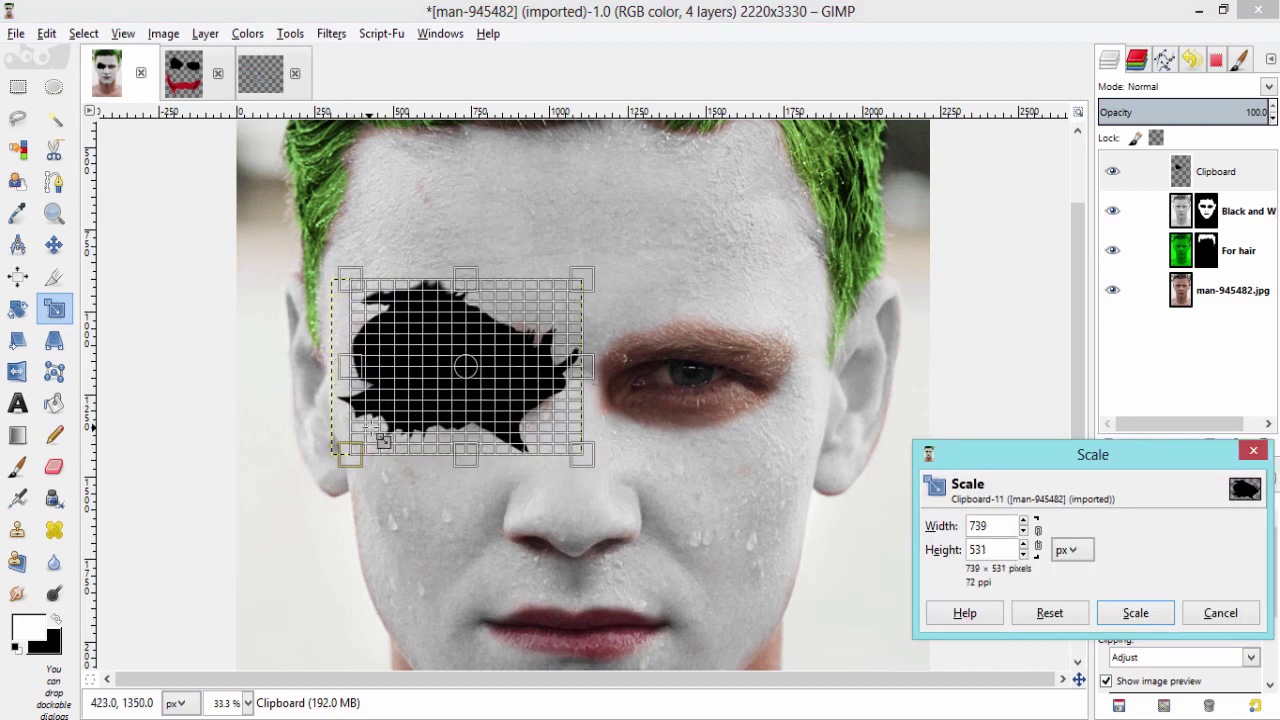
click(1134, 615)
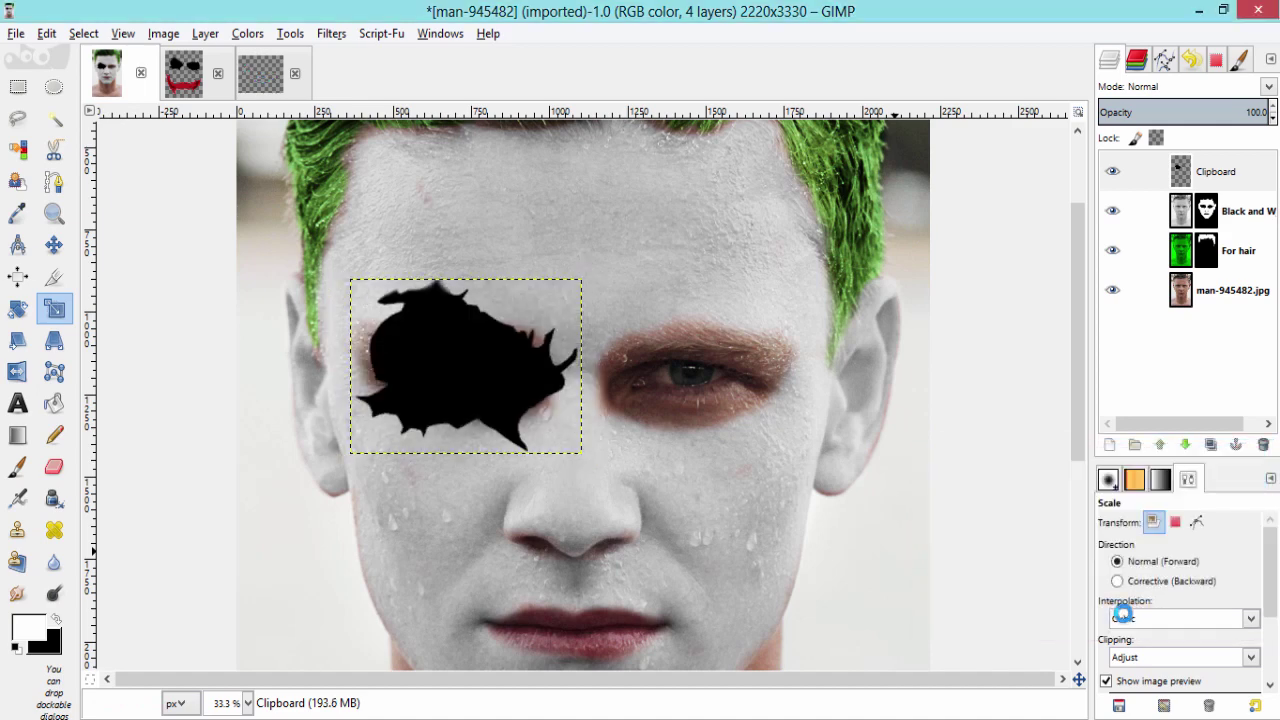
- Zoom out, nudge the eye patch slightly left, and return to the Joker Face1 image
key(minus)
key(minus)
key(minus)
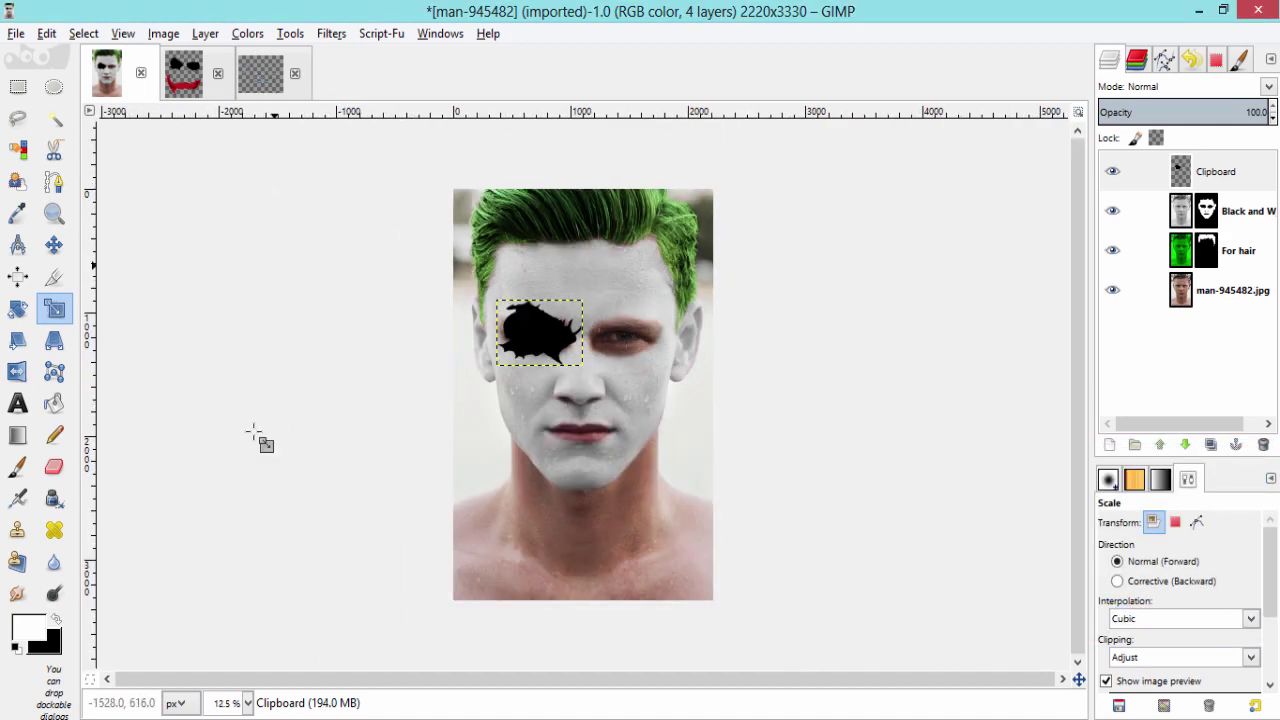
click(54, 245)
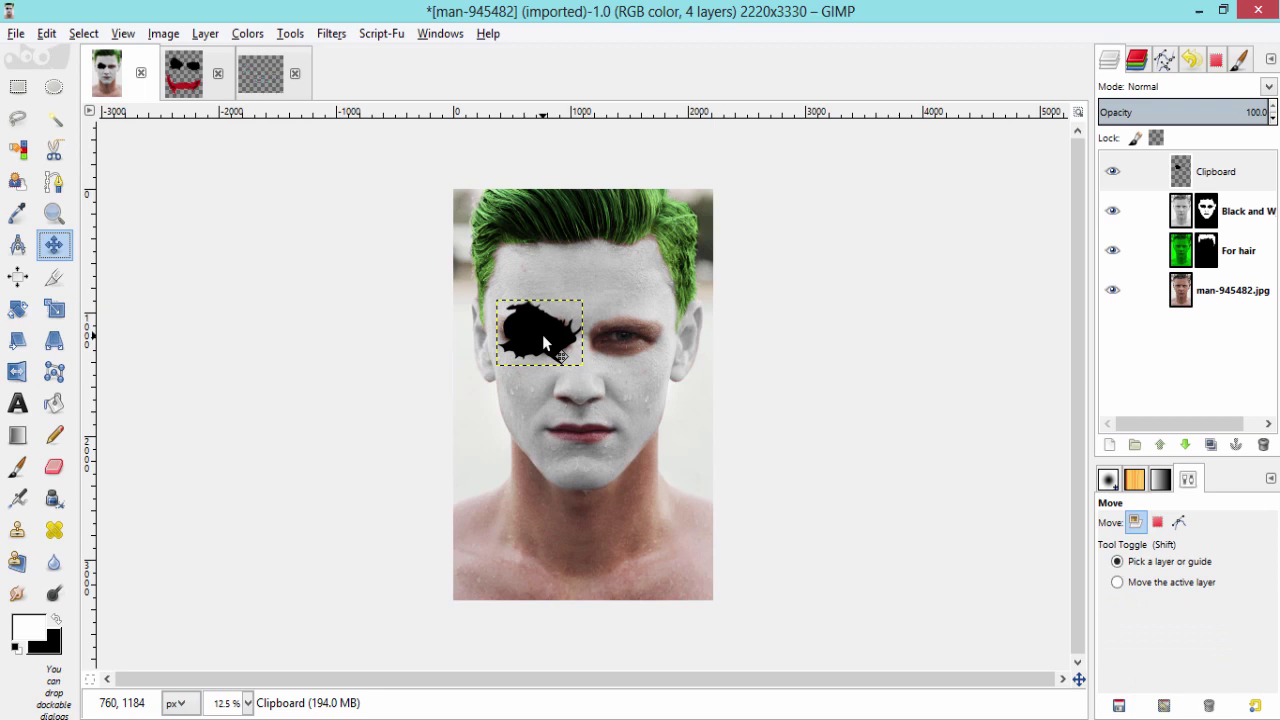
drag(542, 336, 546, 334)
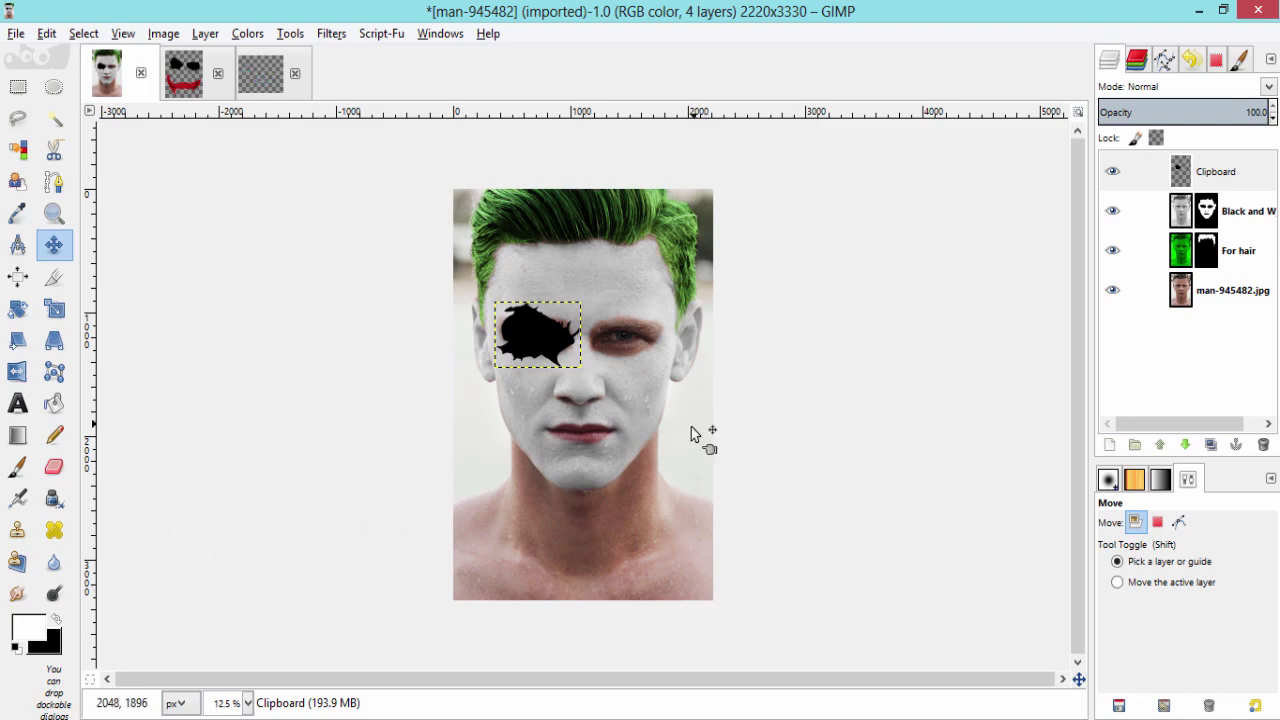
click(184, 74)
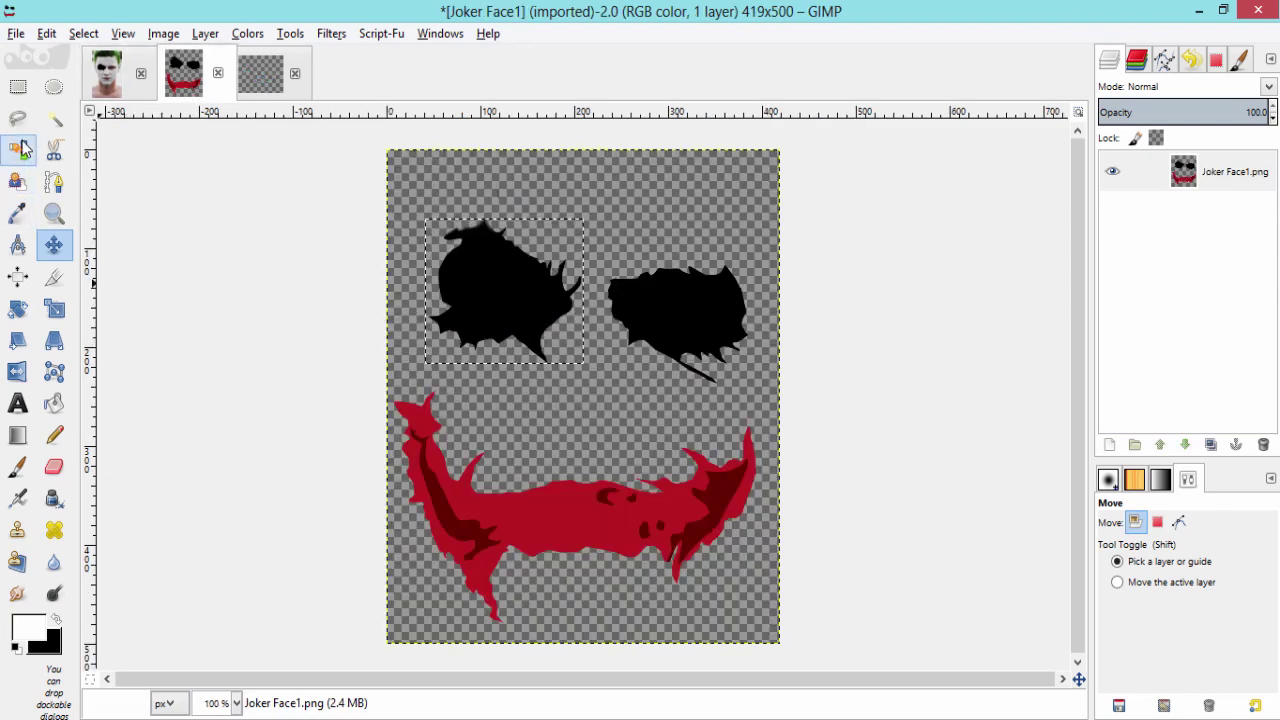
- Select the right black eye patch in Joker Face1 and copy it
click(17, 87)
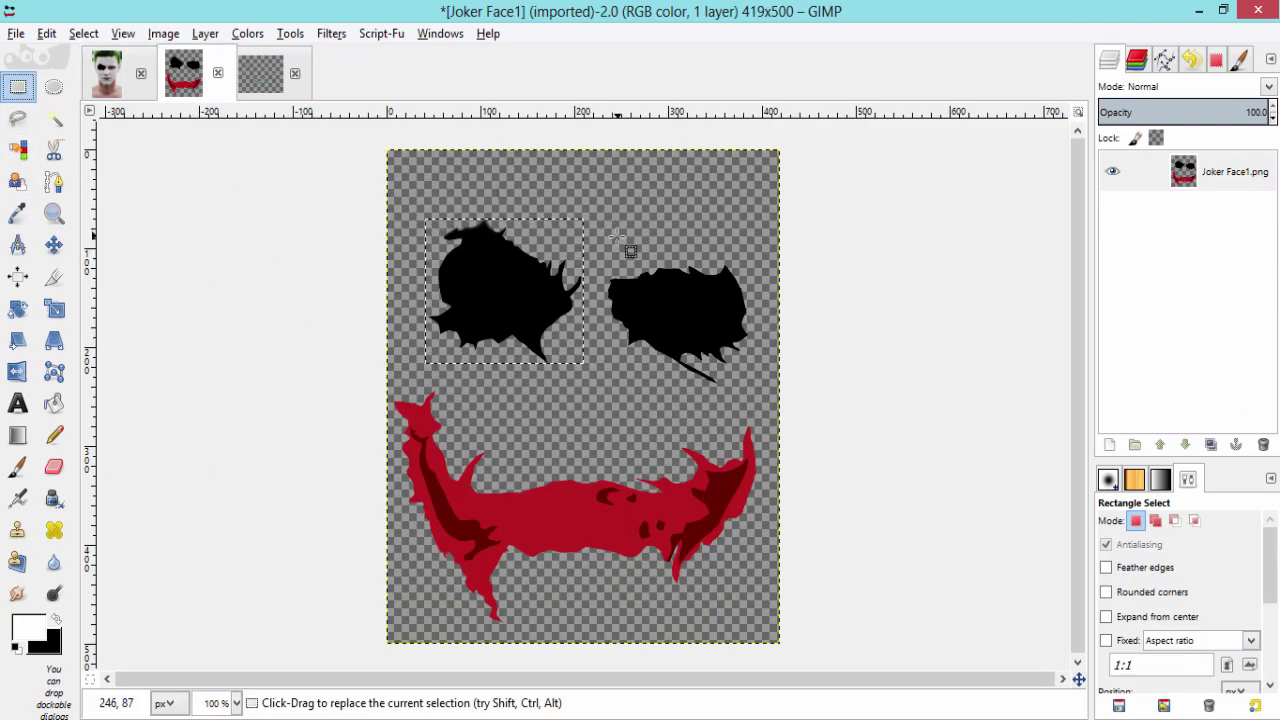
drag(609, 235, 751, 381)
drag(629, 255, 619, 254)
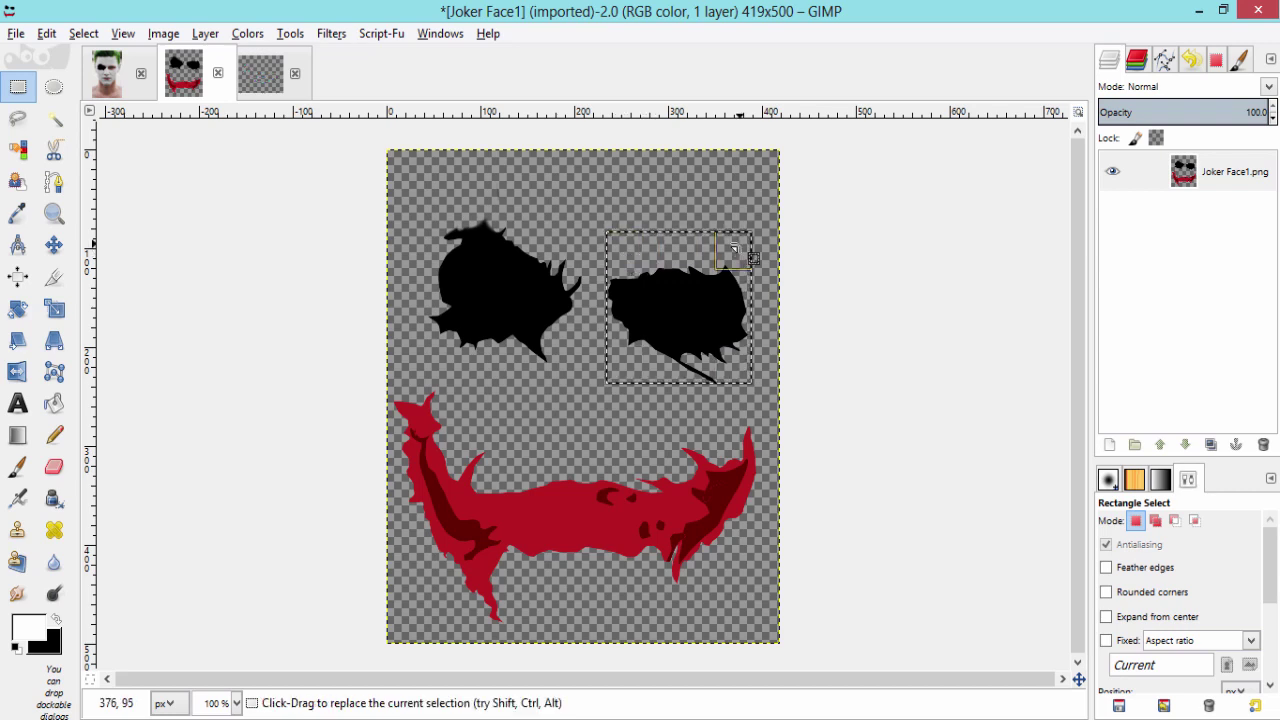
drag(740, 243, 733, 279)
key(ctrl+c)
- Paste the eye patch into the portrait and move it over the right eye
click(107, 73)
click(46, 33)
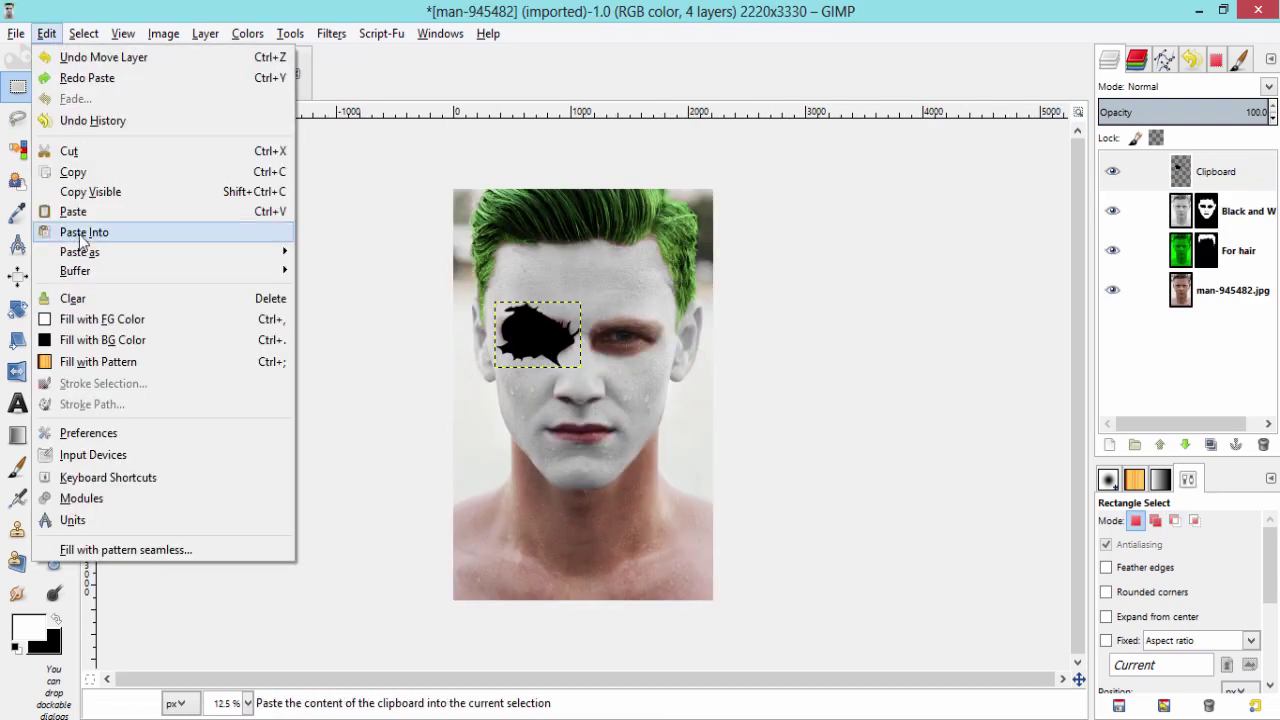
click(118, 229)
key(m)
drag(461, 195, 625, 337)
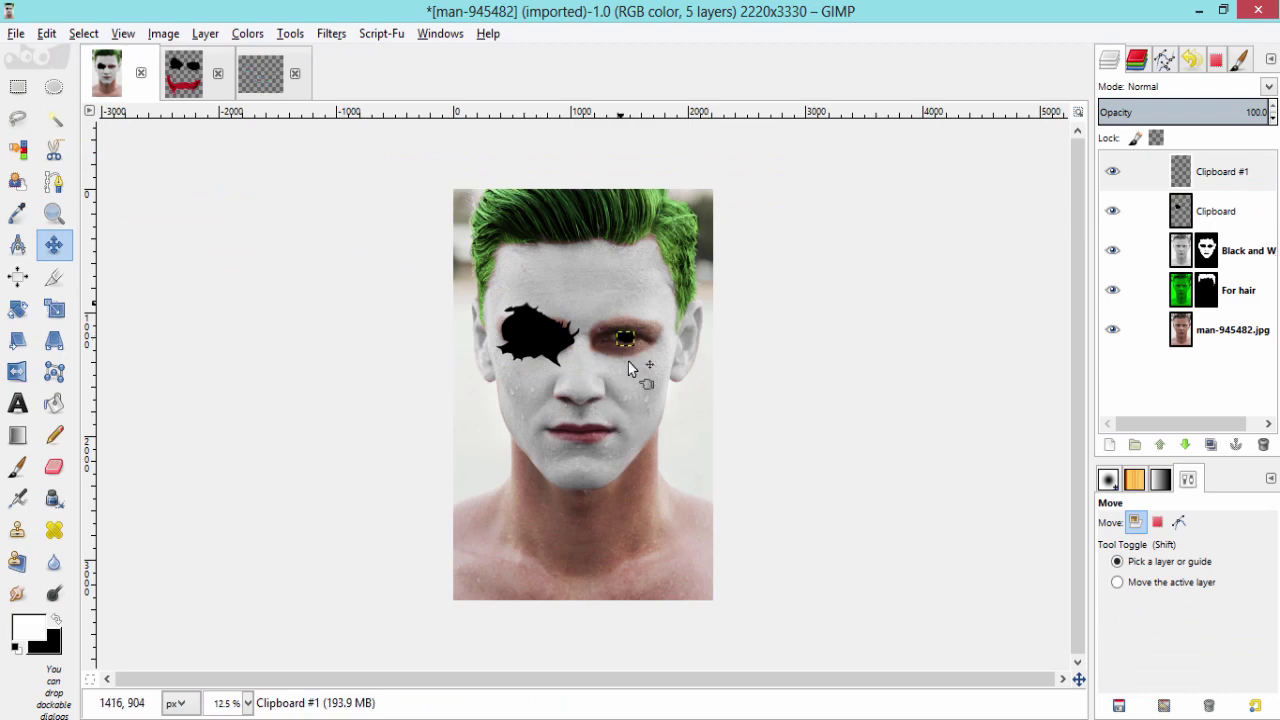
- Scale the Clipboard #1 eye patch to 641×521 and nudge it into place over the right eye
right_click(1180, 168)
click(1086, 403)
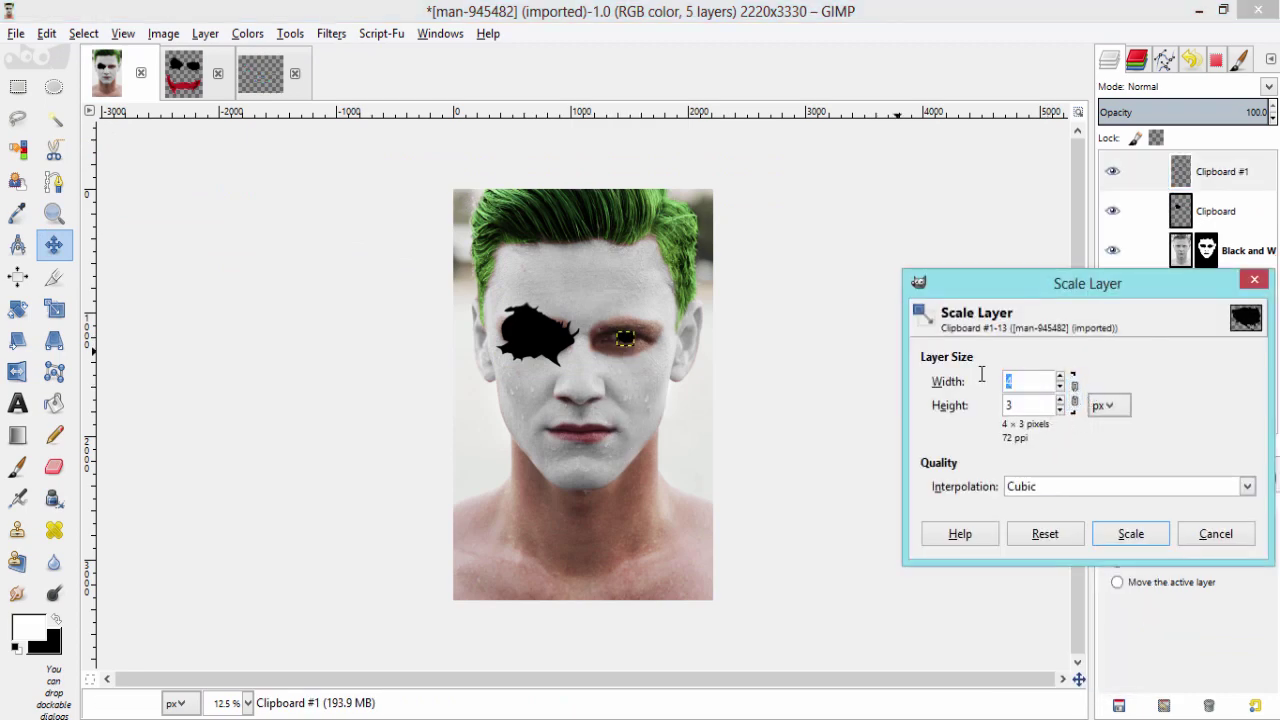
click(1131, 533)
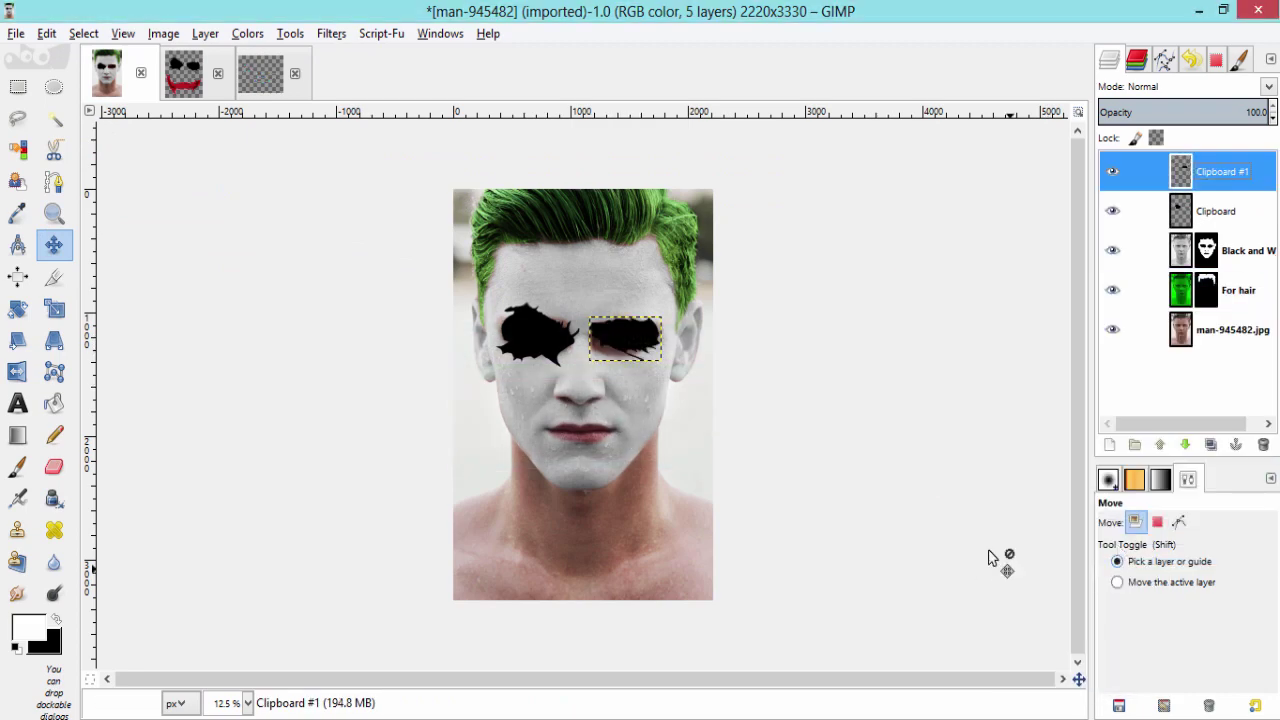
click(54, 309)
key(plus)
key(plus)
click(737, 357)
drag(737, 357, 748, 376)
key(Return)
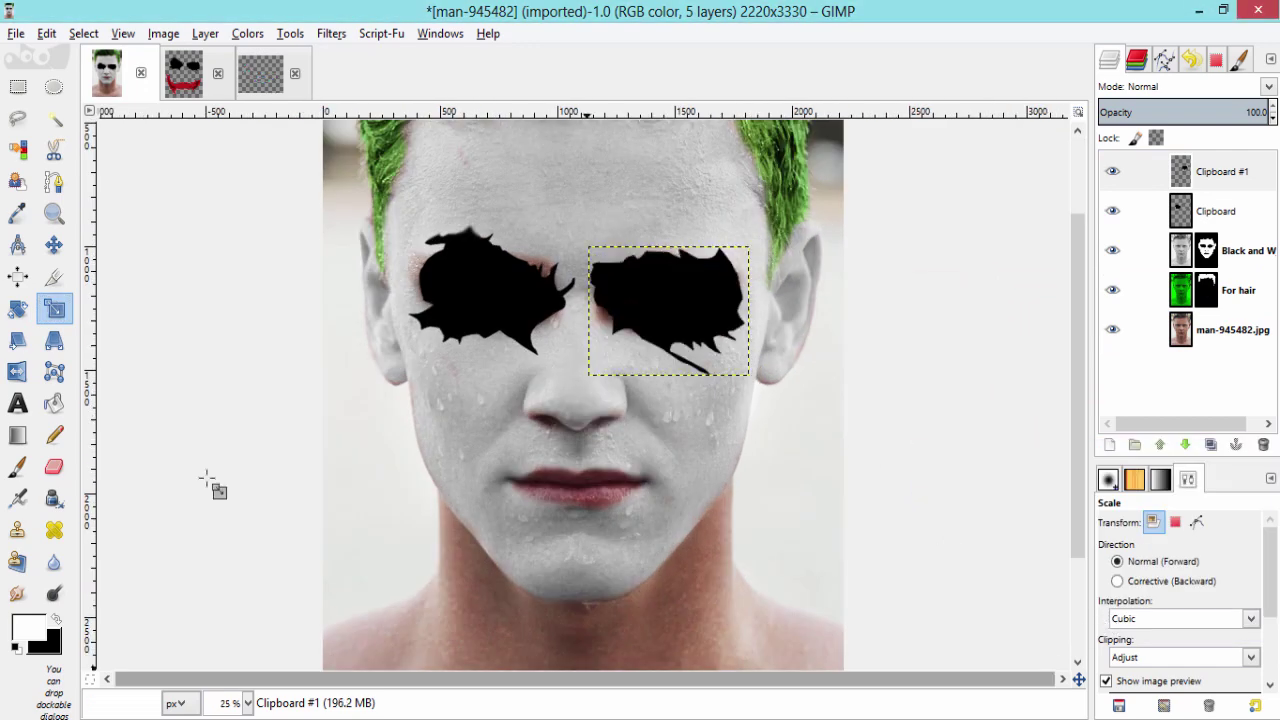
click(54, 245)
drag(643, 311, 646, 318)
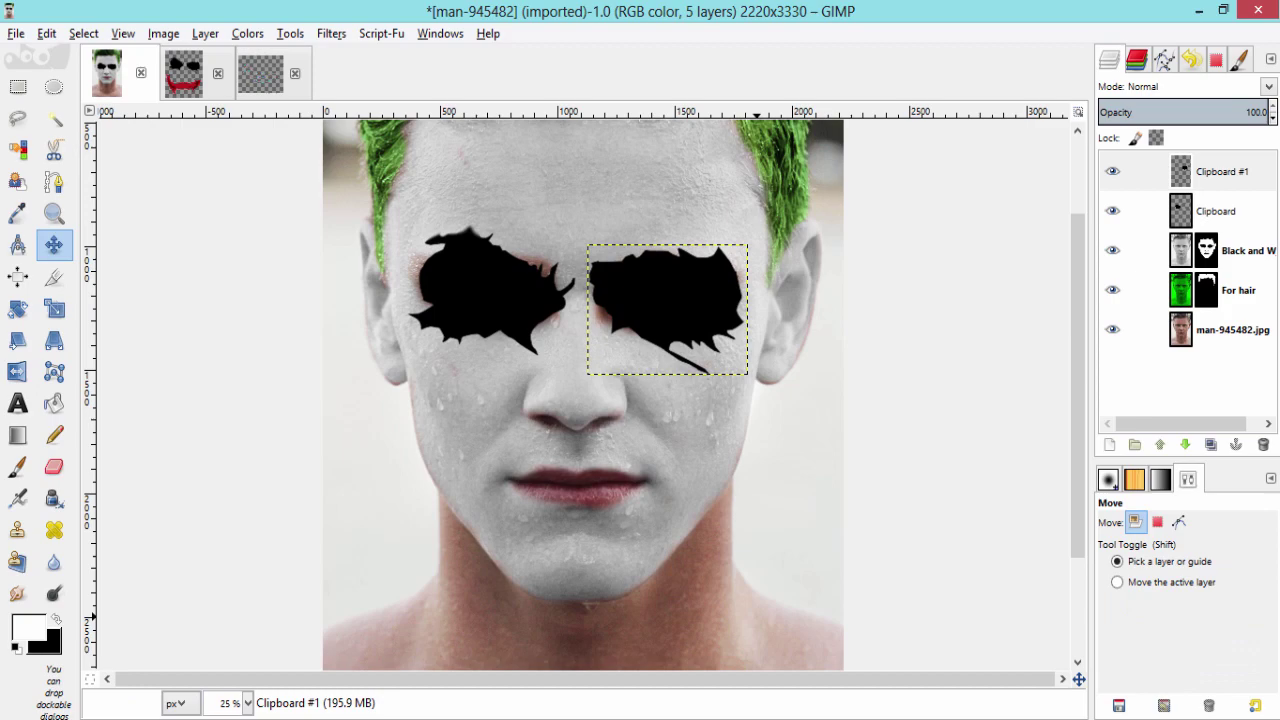
- Delete the Clipboard #1 layer and set the Clipboard layer to Grain merge at 20.3 opacity
right_click(1230, 171)
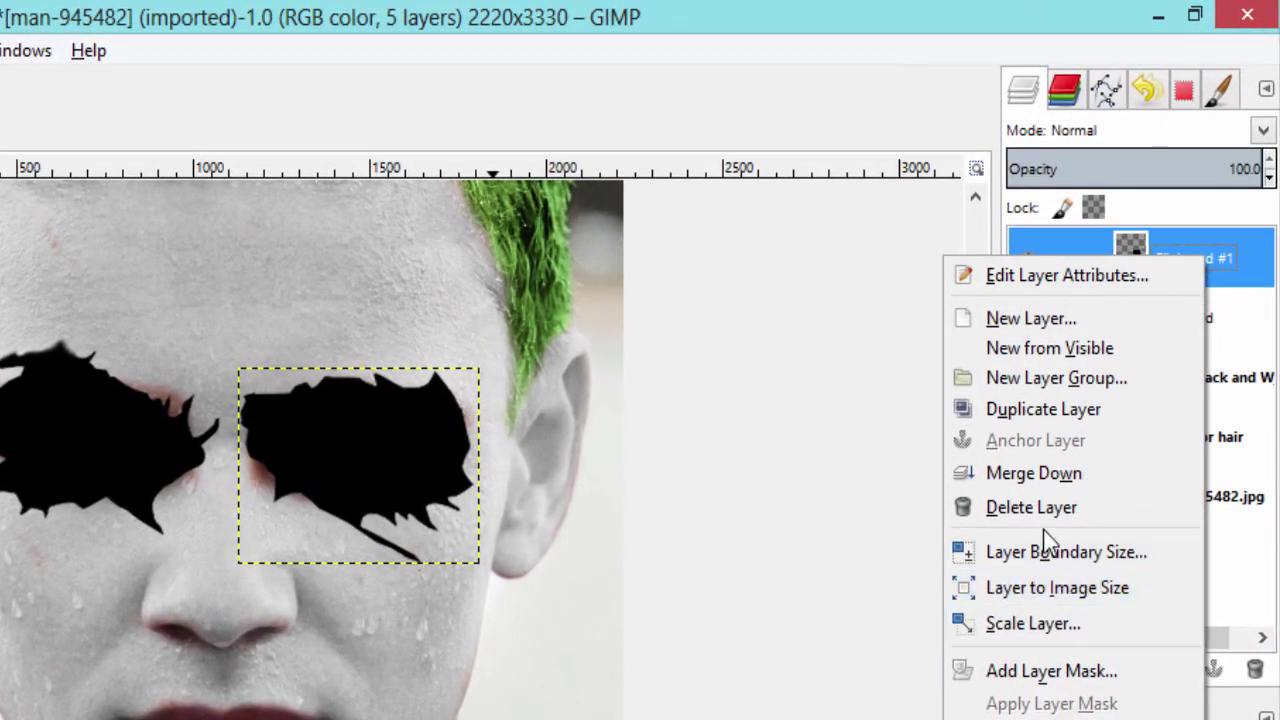
click(1045, 496)
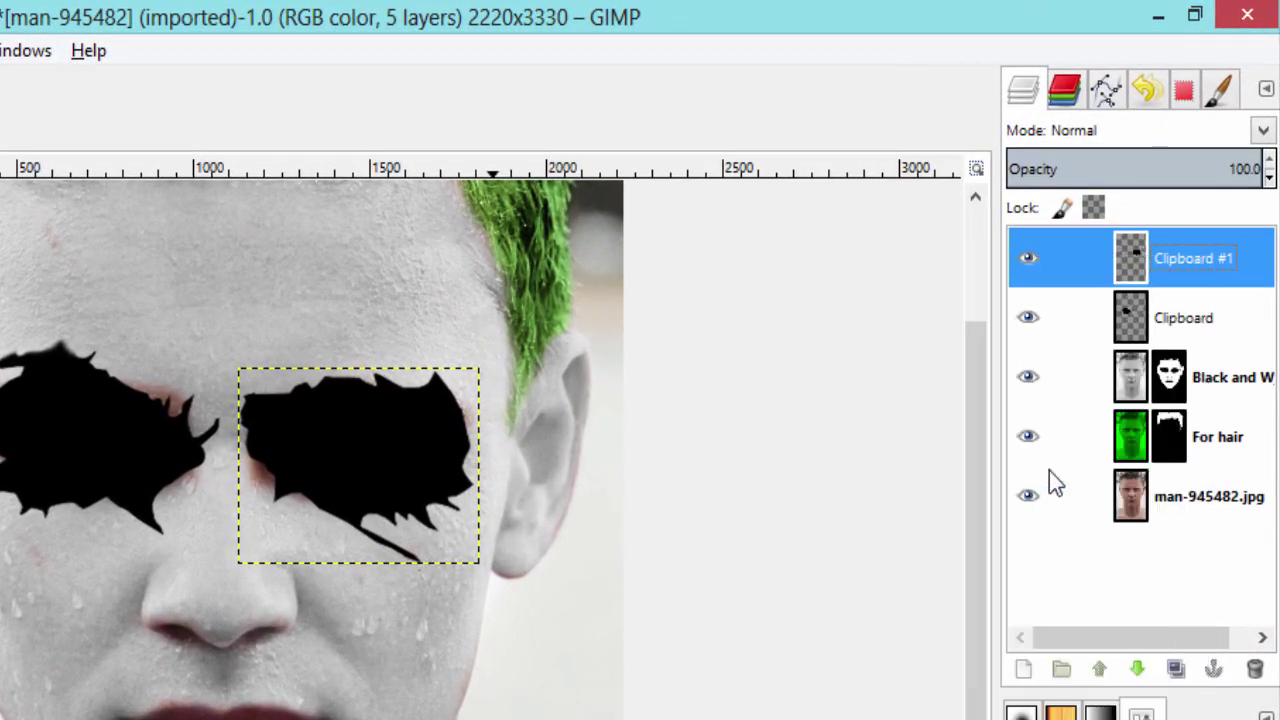
click(1265, 130)
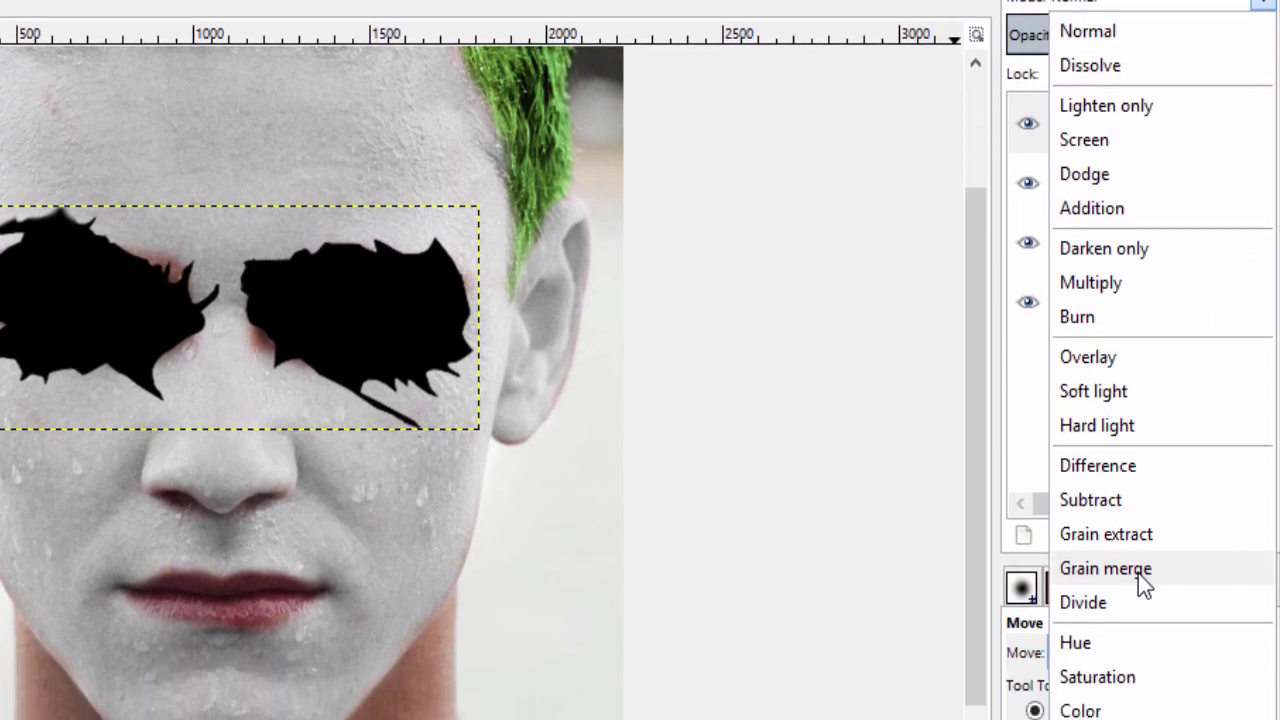
click(1138, 573)
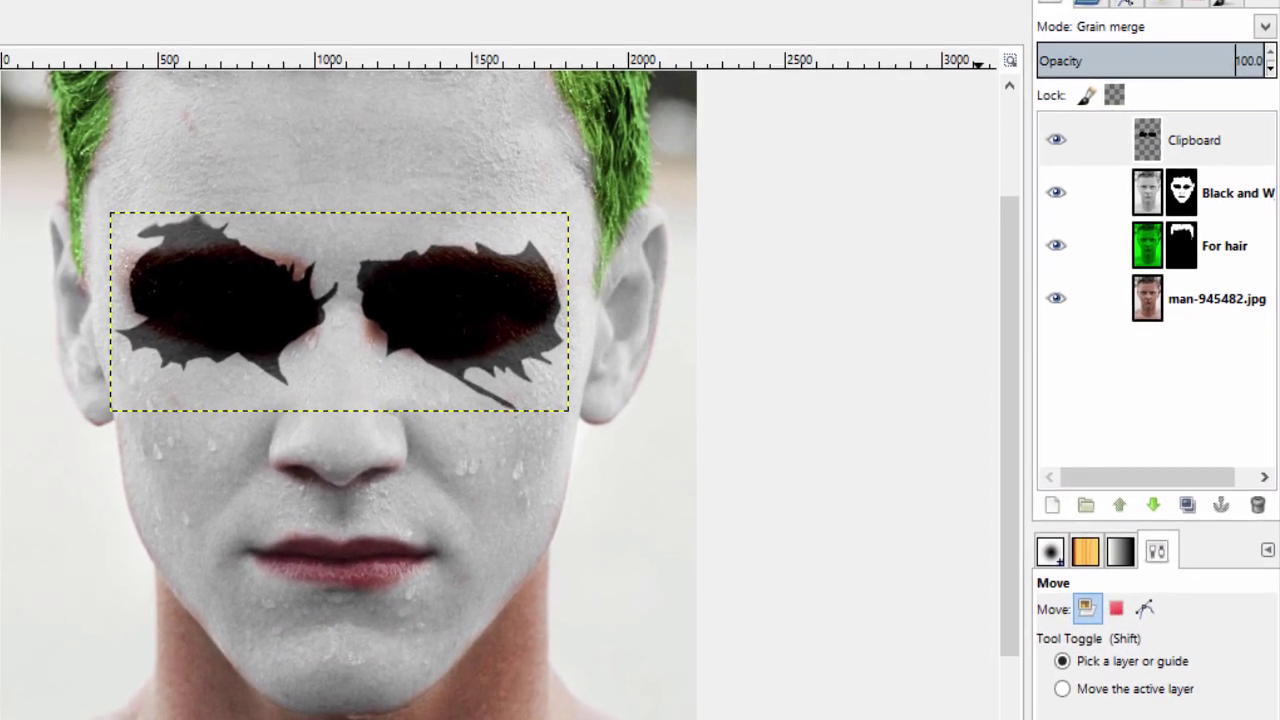
drag(1147, 61, 1009, 63)
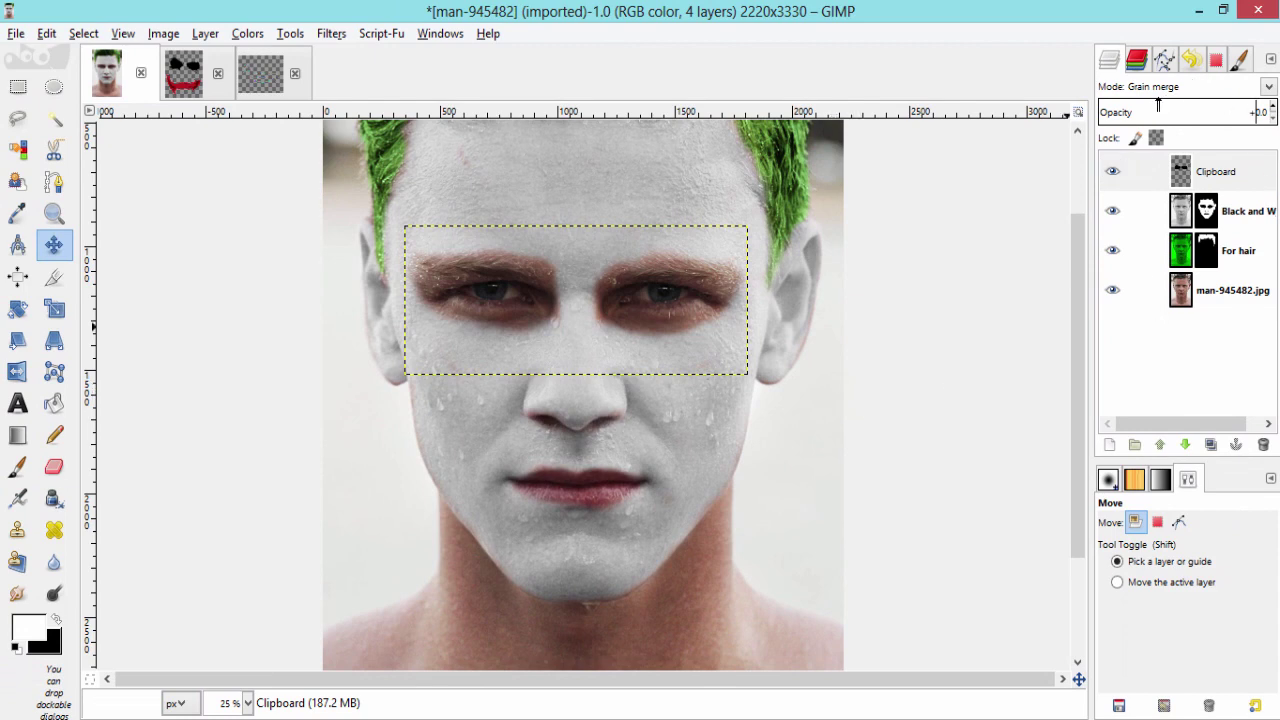
drag(1158, 104, 1133, 108)
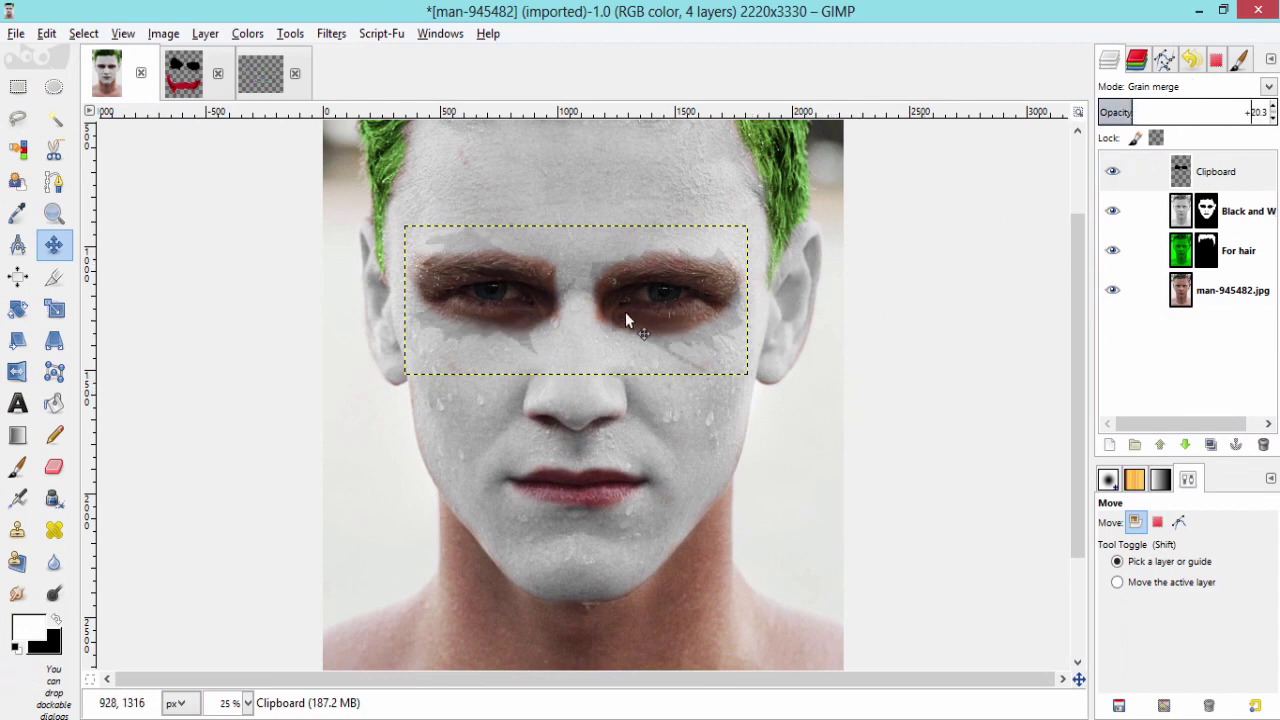
scroll(636, 355, up, 3)
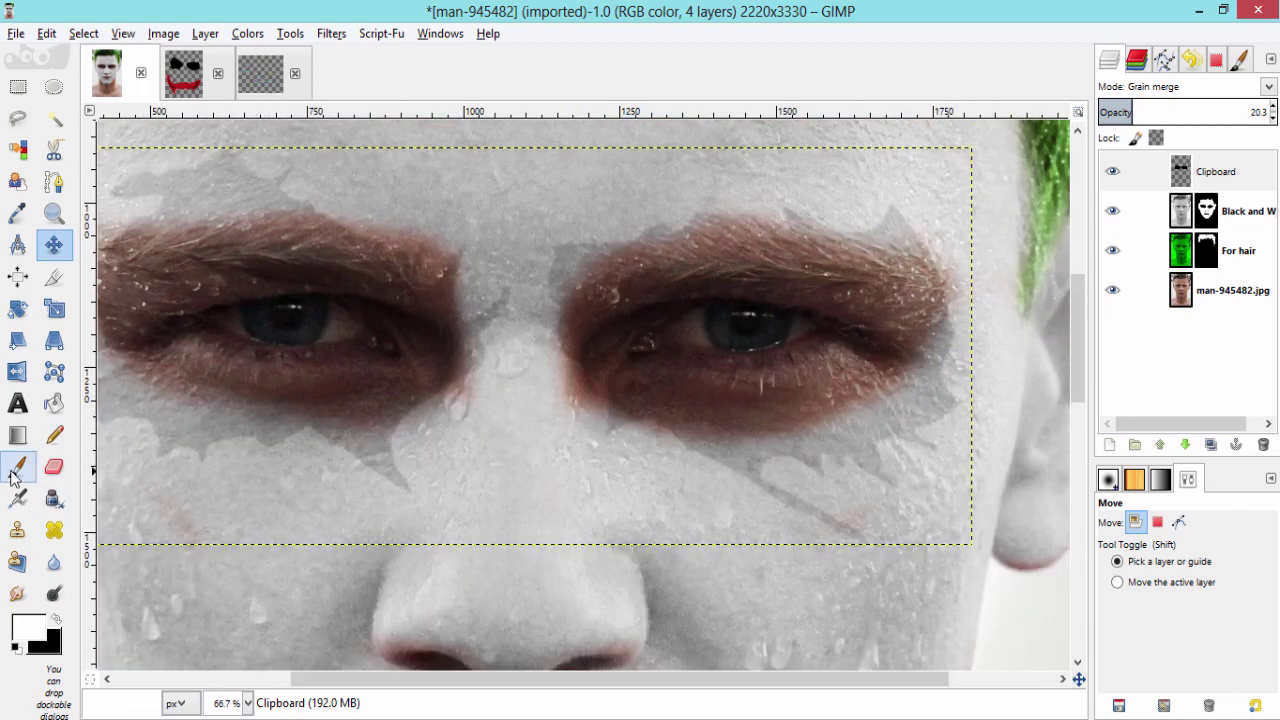
- With a halved Eraser brush, erase the makeup from both irises and lower lids
click(54, 466)
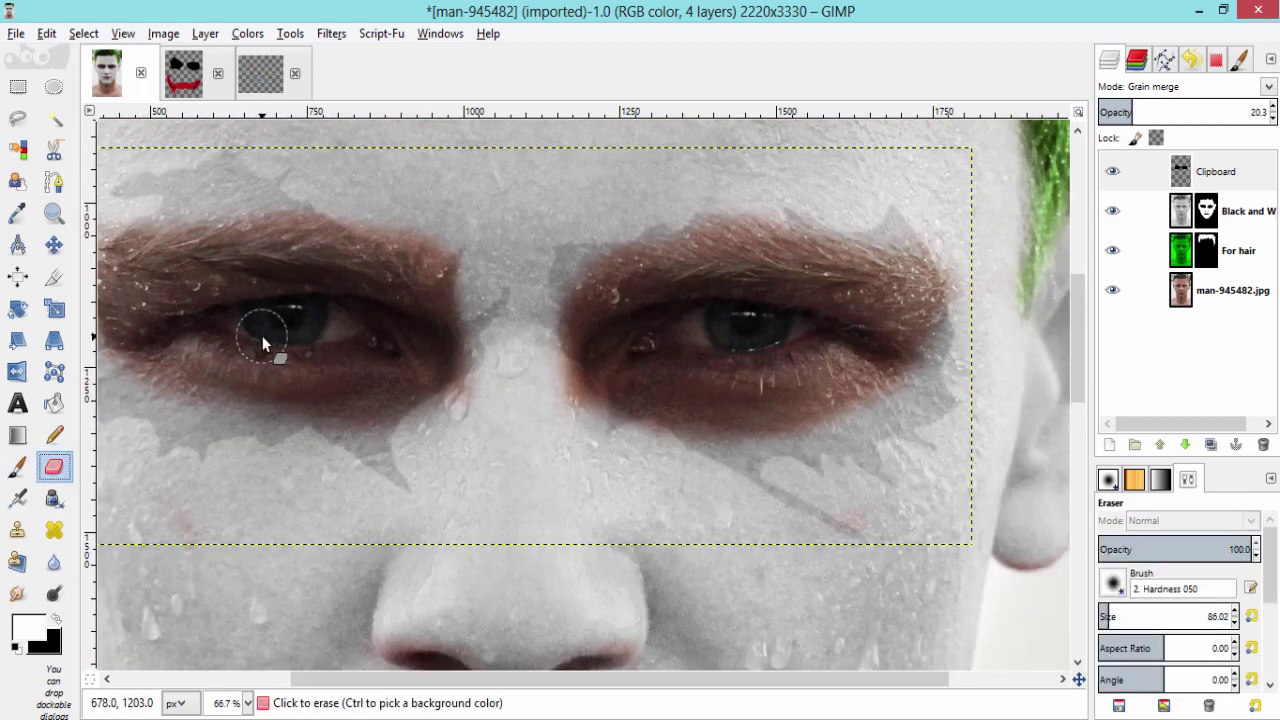
key(bracketleft)
key(bracketleft)
key(bracketleft)
key(bracketleft)
key(bracketleft)
key(bracketleft)
key(bracketleft)
key(bracketleft)
key(bracketleft)
key(bracketleft)
key(bracketleft)
key(bracketleft)
key(bracketleft)
key(bracketleft)
key(bracketleft)
key(bracketleft)
key(bracketleft)
key(bracketleft)
key(bracketleft)
key(bracketleft)
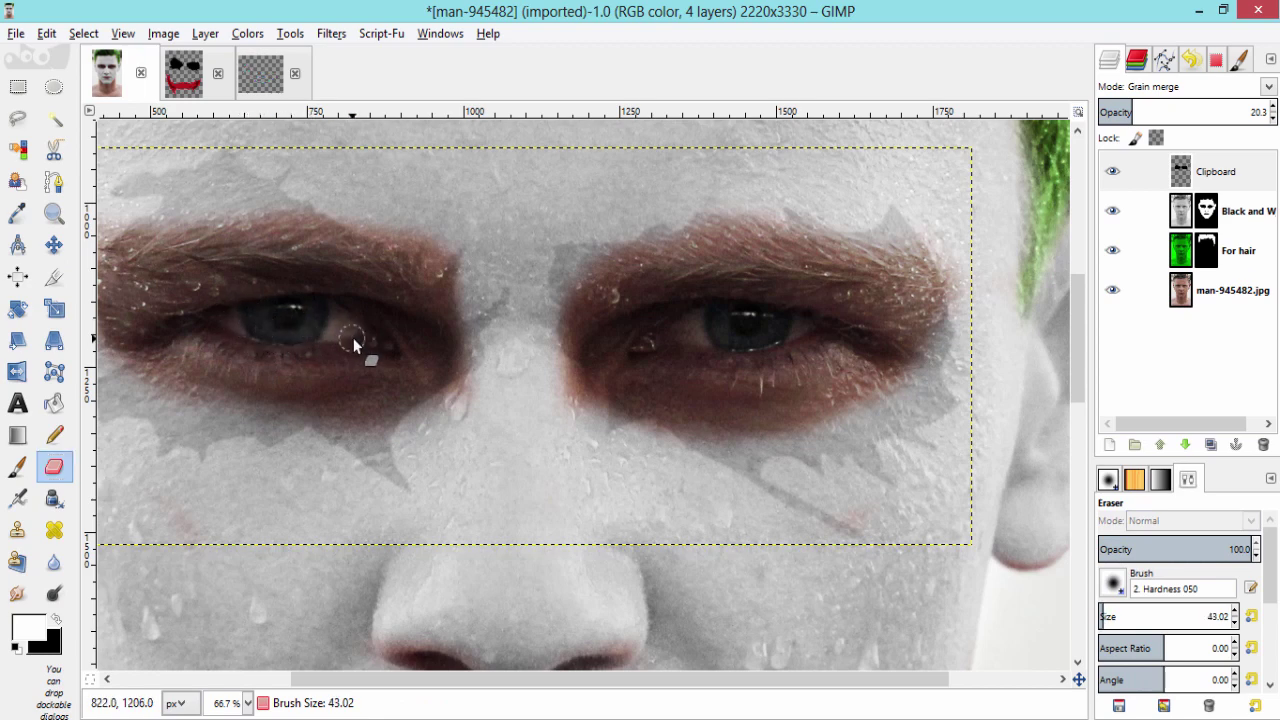
drag(366, 333, 228, 318)
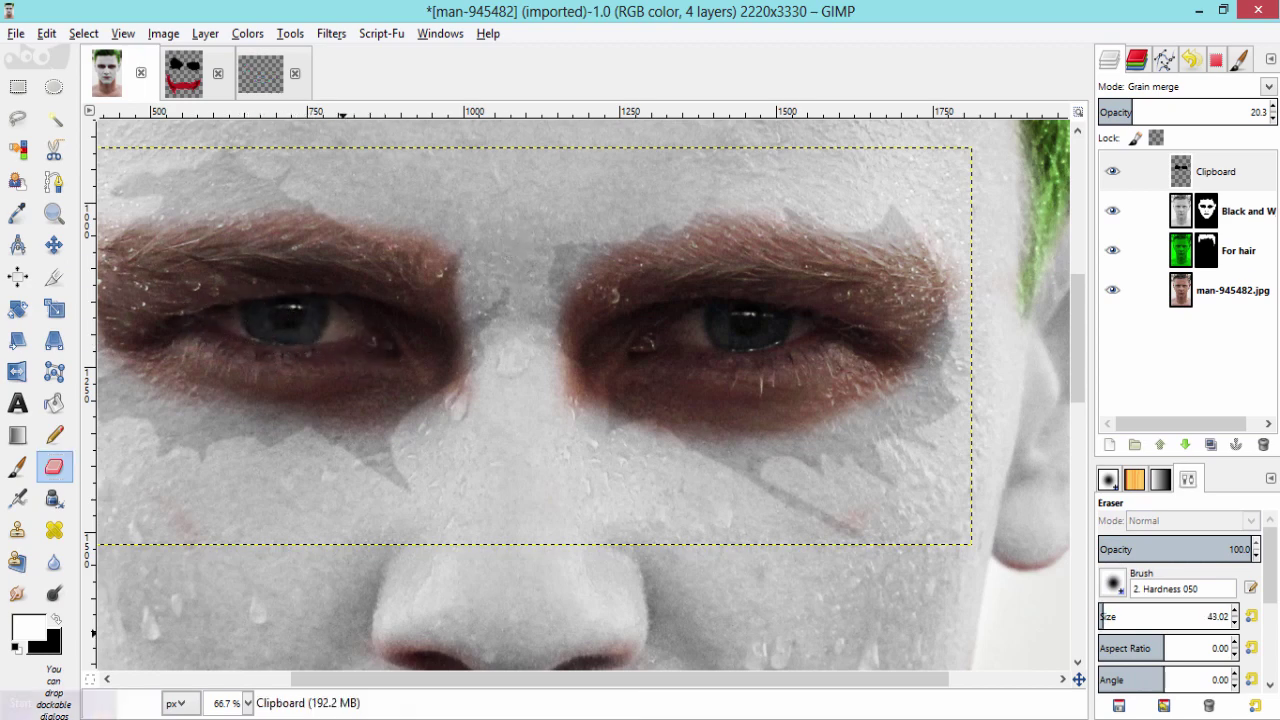
drag(774, 316, 706, 340)
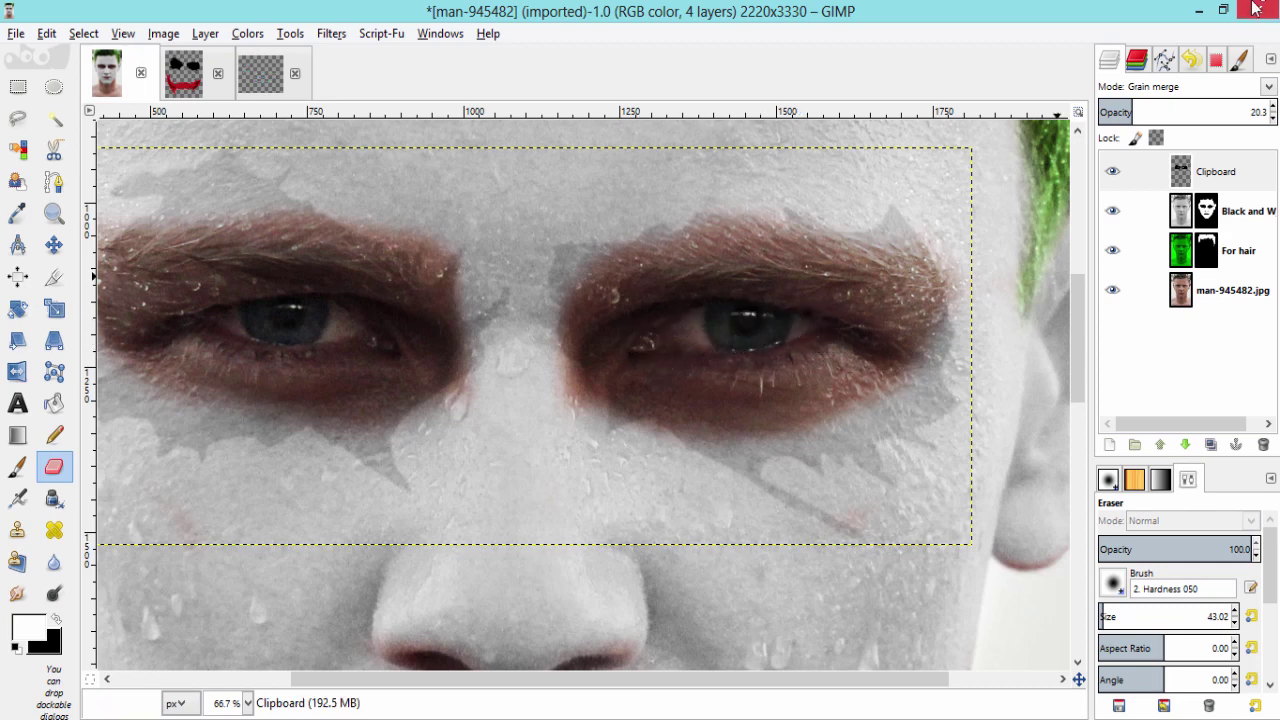
- Bring the eye makeup layer's opacity back up to 100
drag(1199, 115, 1268, 112)
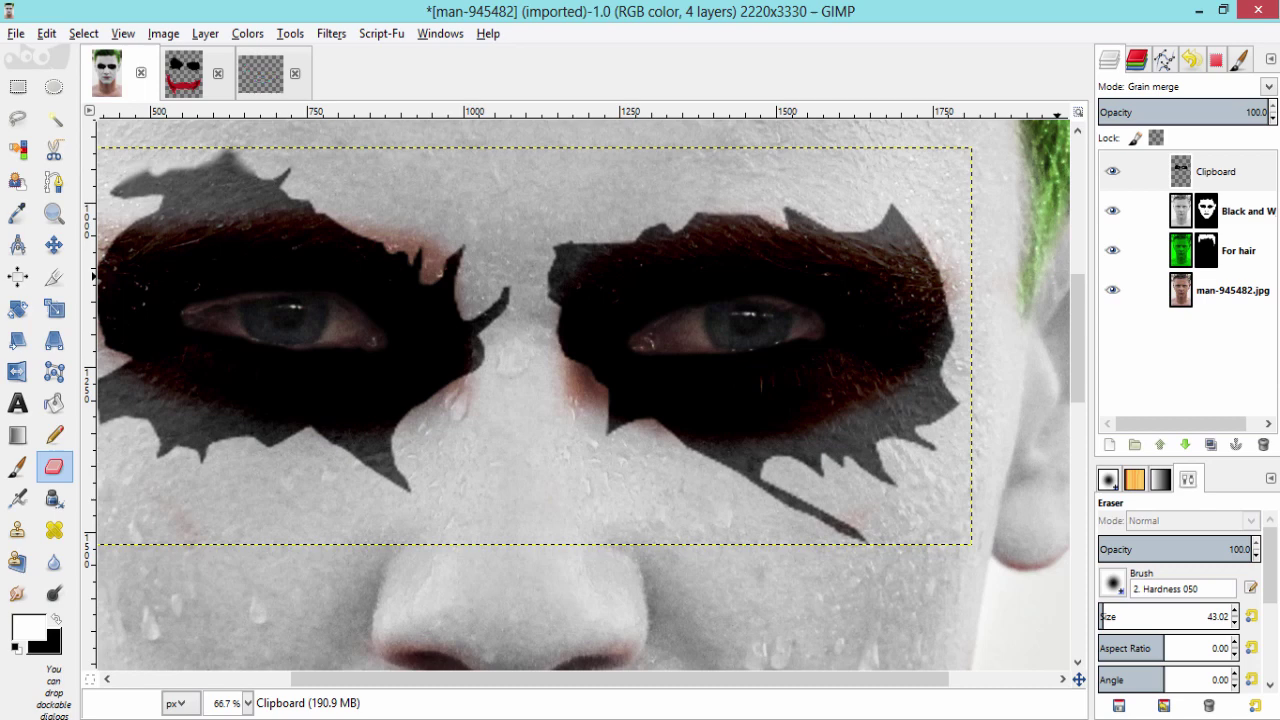
text(-)
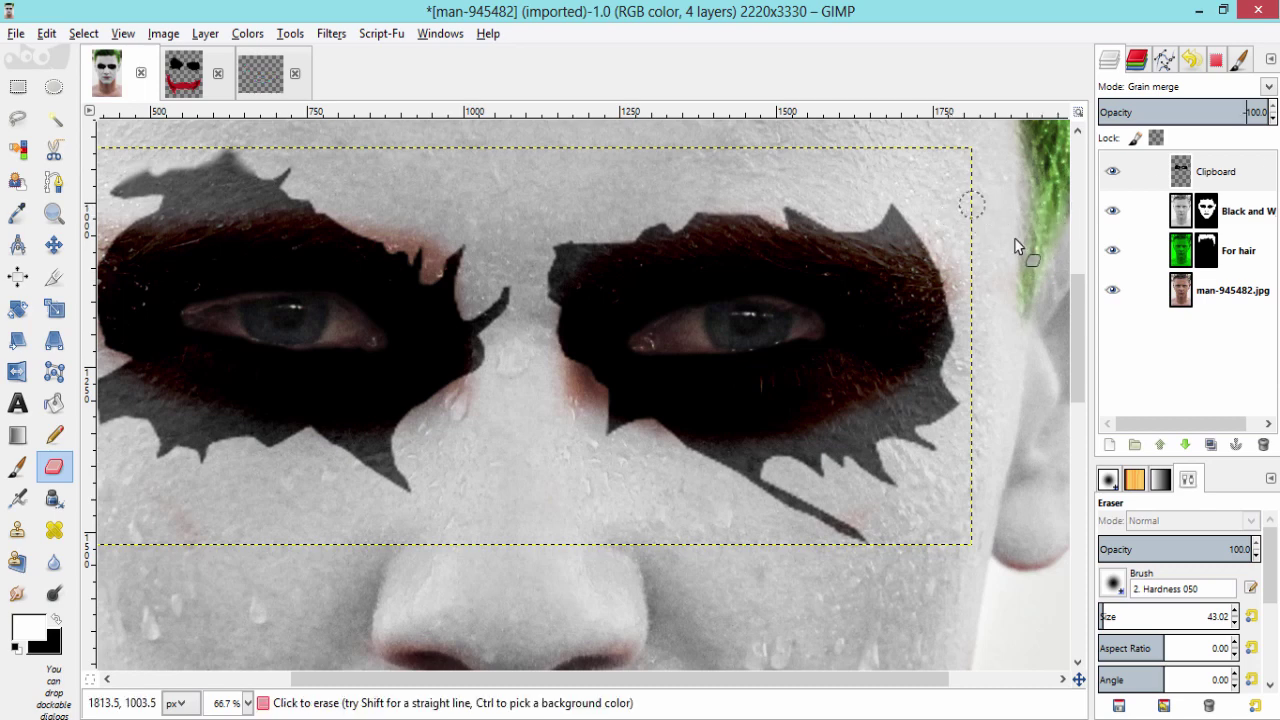
key(Return)
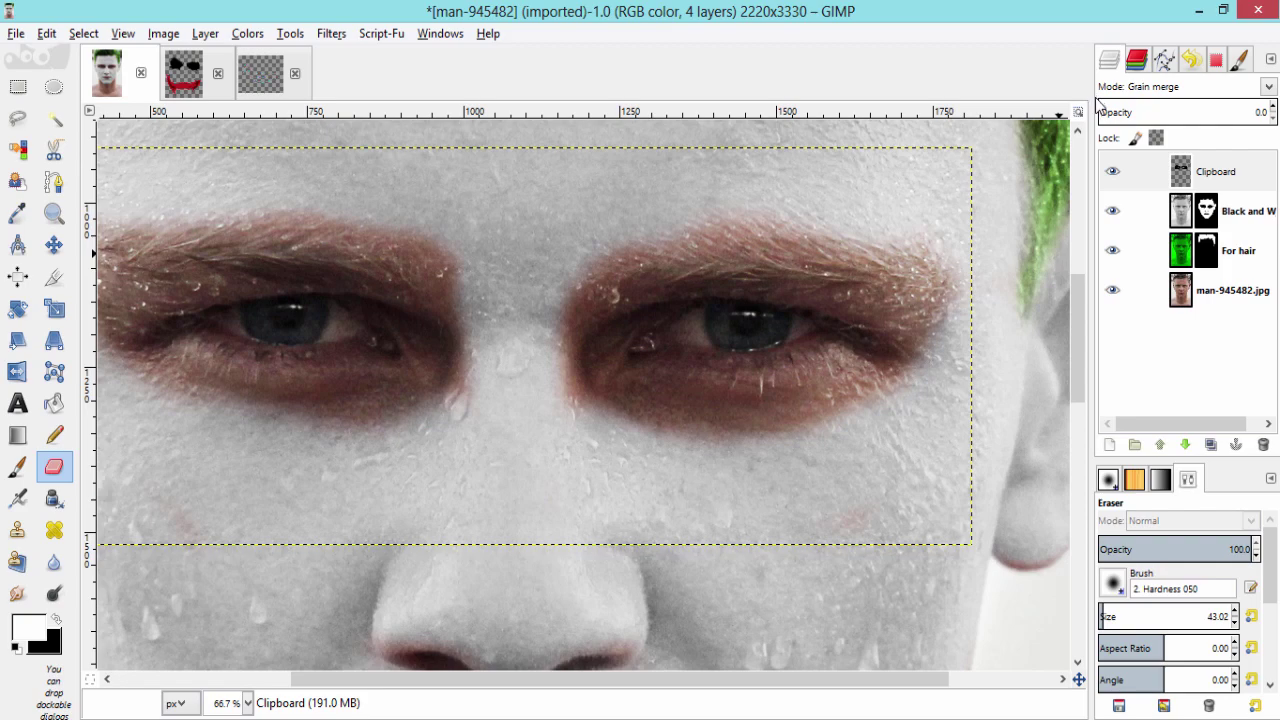
key(minus)
key(minus)
key(minus)
key(minus)
click(1240, 107)
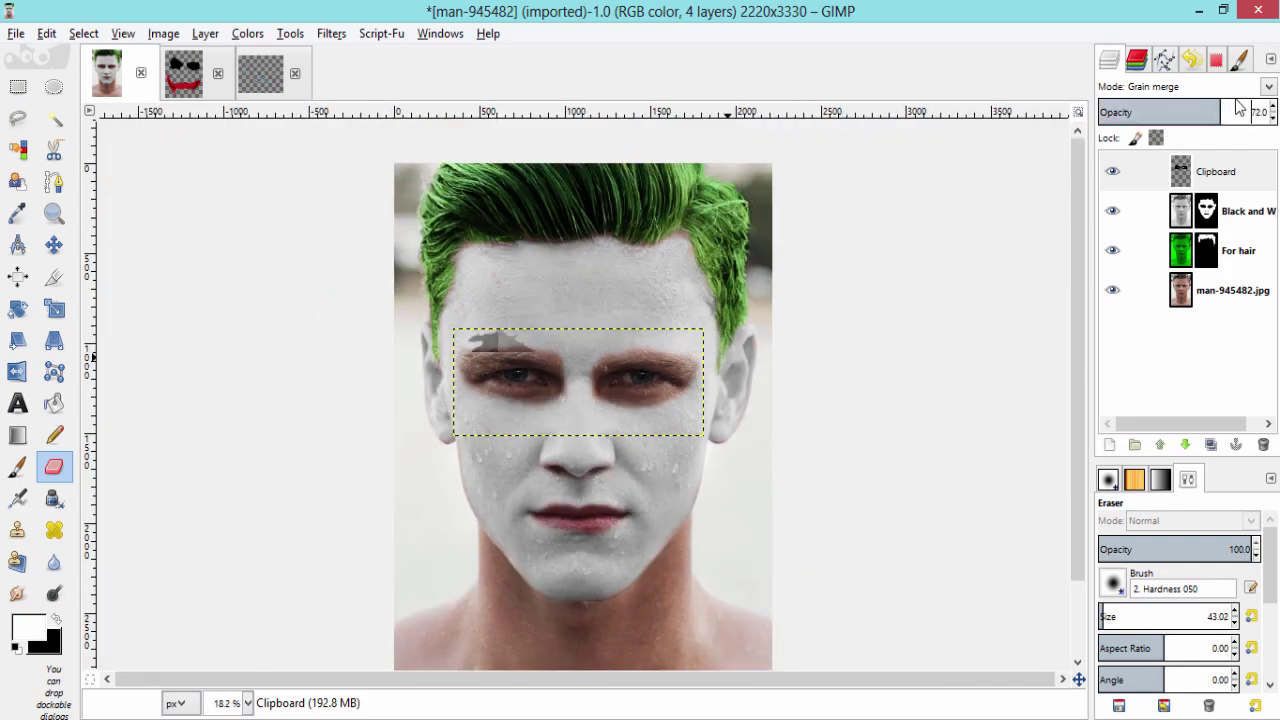
drag(1240, 107, 1270, 110)
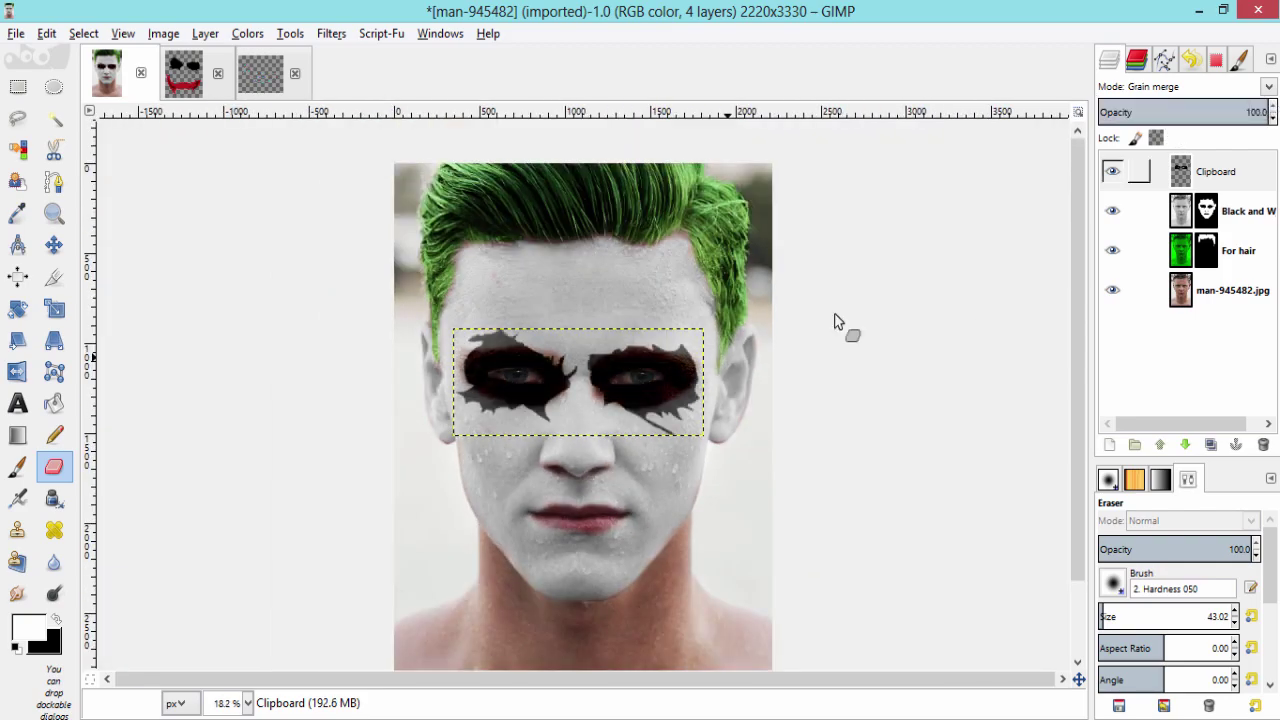
- Duplicate the Clipboard eye layer and set the Clipboard copy's mode to Overlay
click(1215, 171)
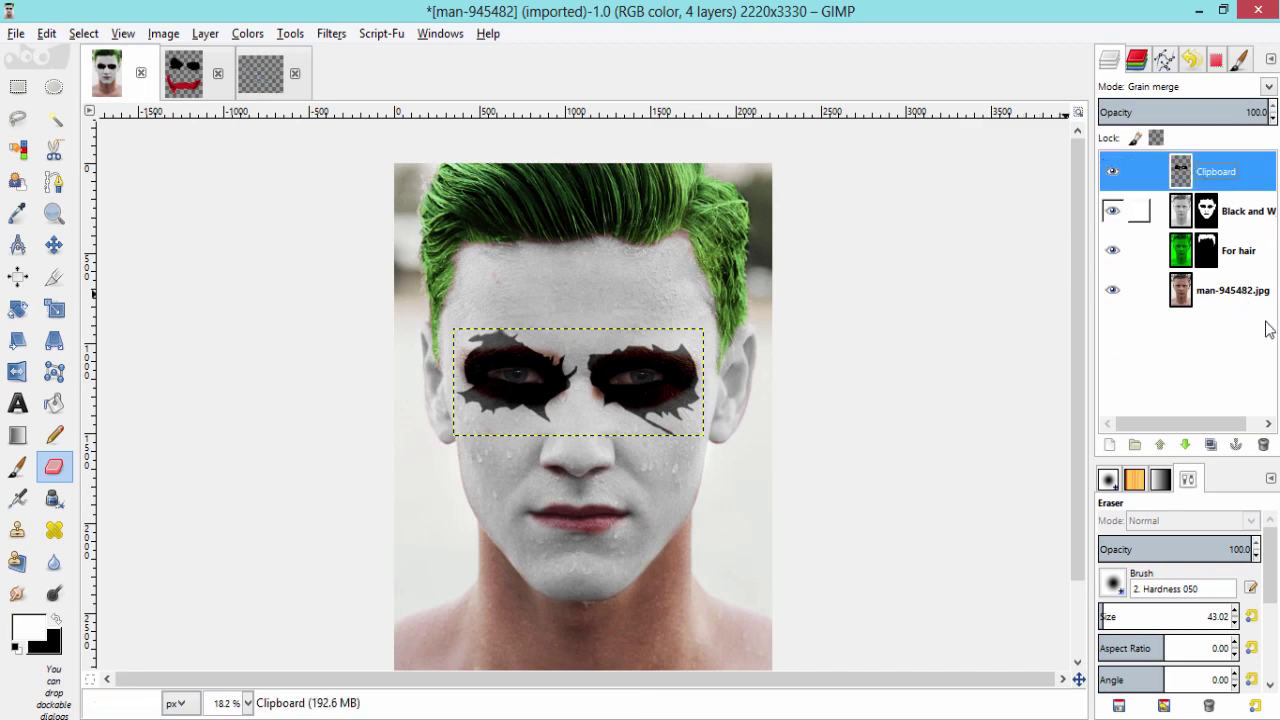
click(1209, 446)
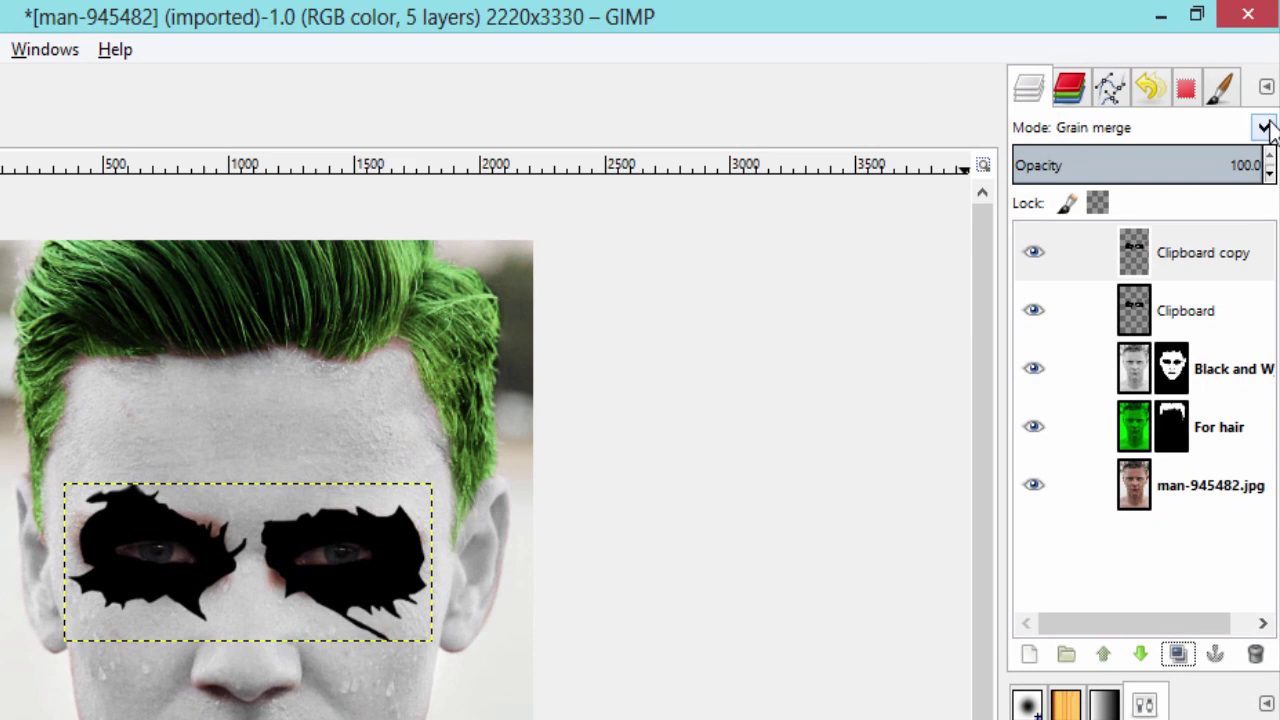
click(1264, 127)
click(1127, 480)
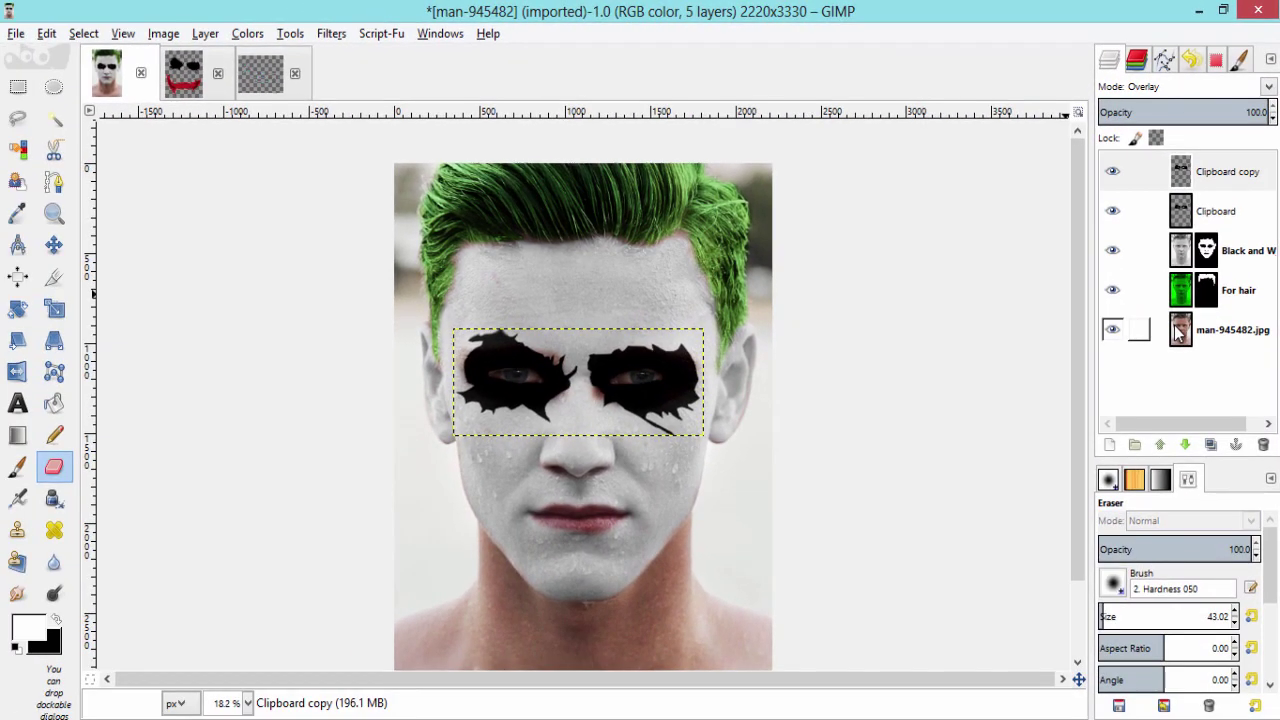
- Rectangle-select and copy the red smile in Joker Face1, then switch back to the man-945482 portrait
click(183, 73)
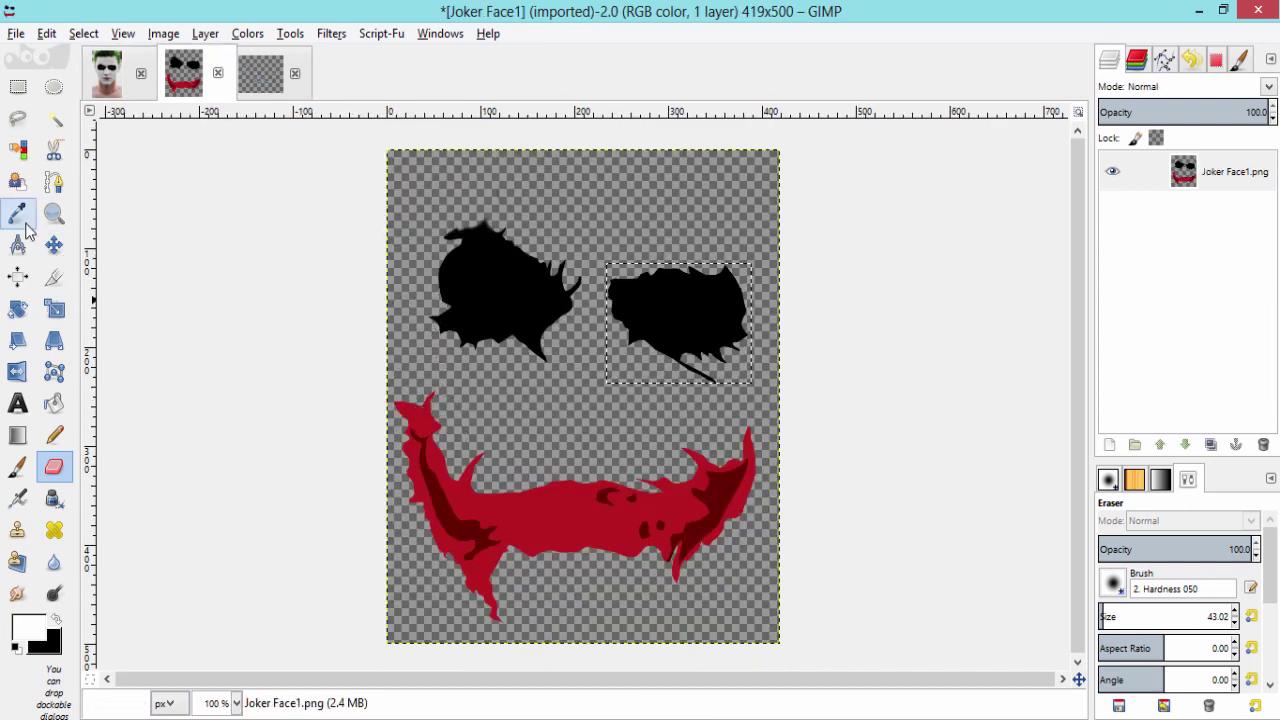
click(18, 87)
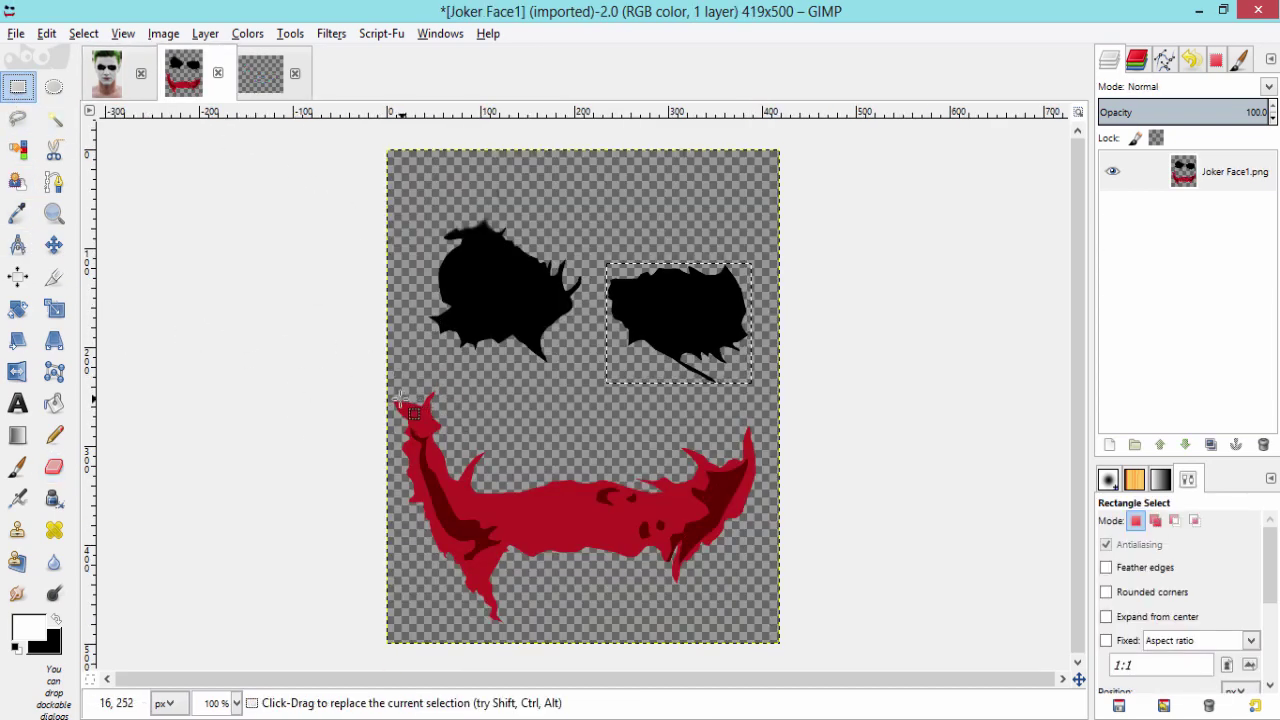
drag(391, 393, 760, 621)
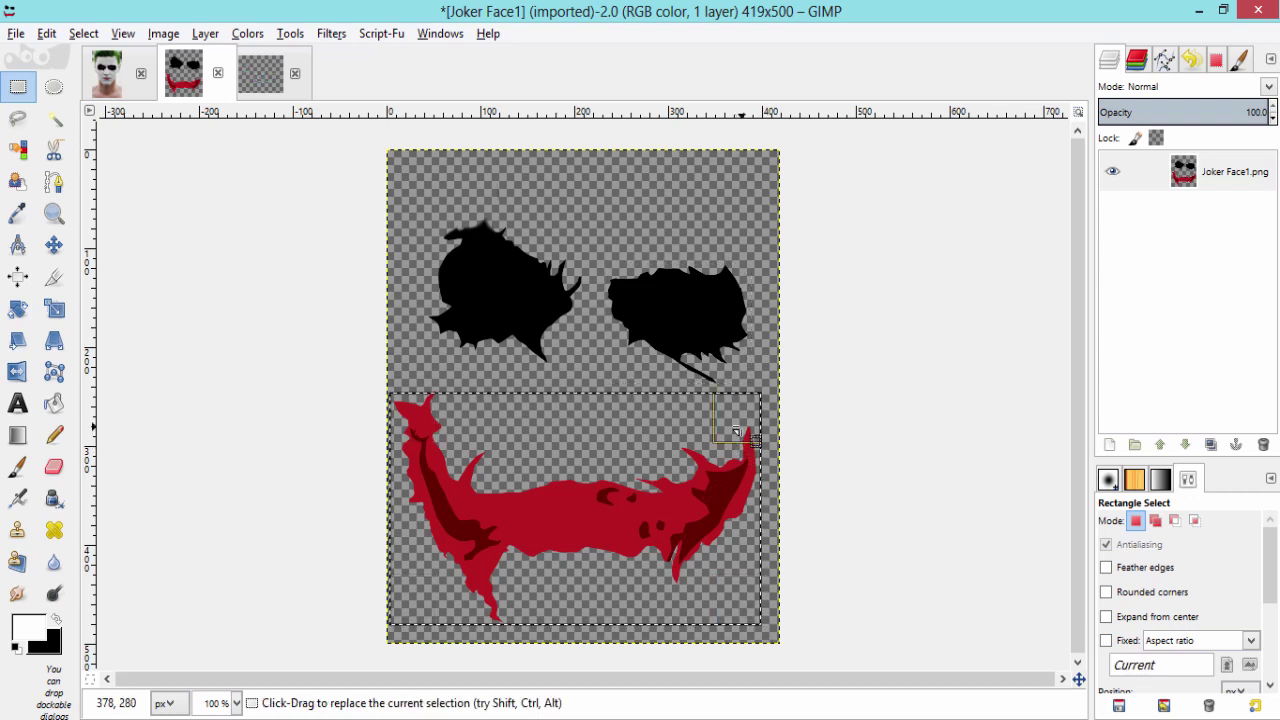
drag(736, 430, 734, 430)
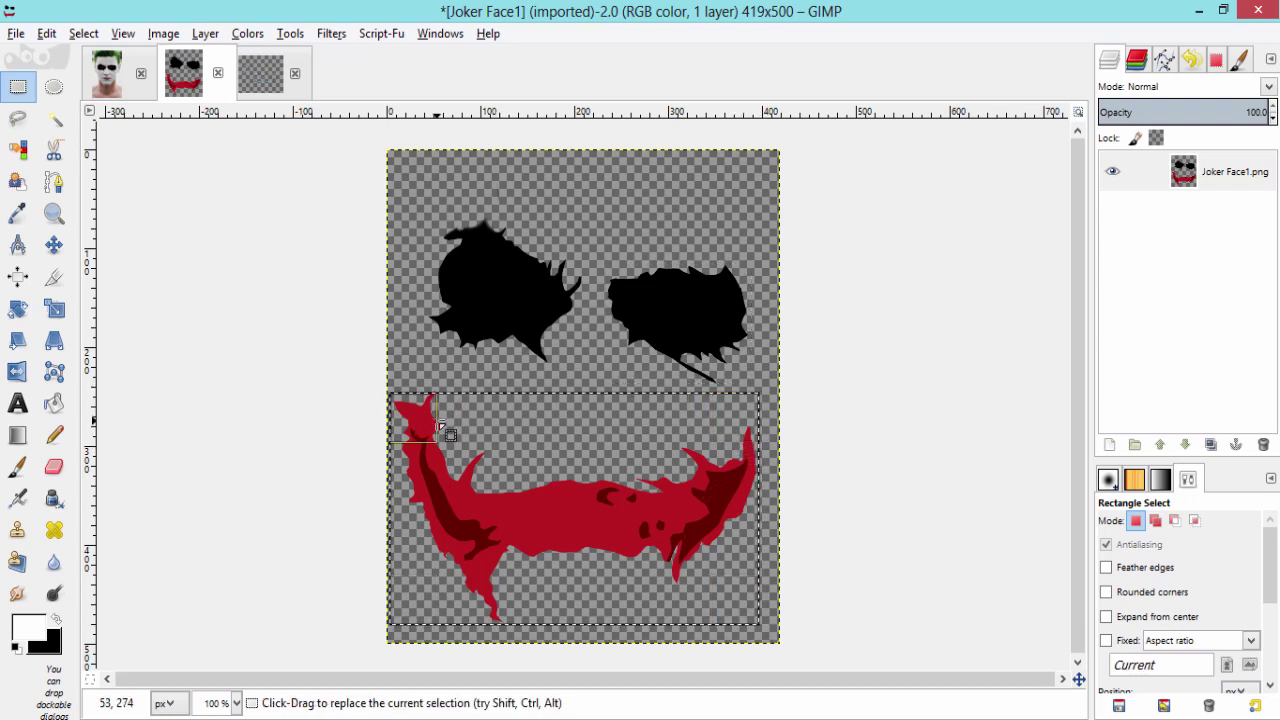
drag(434, 421, 434, 421)
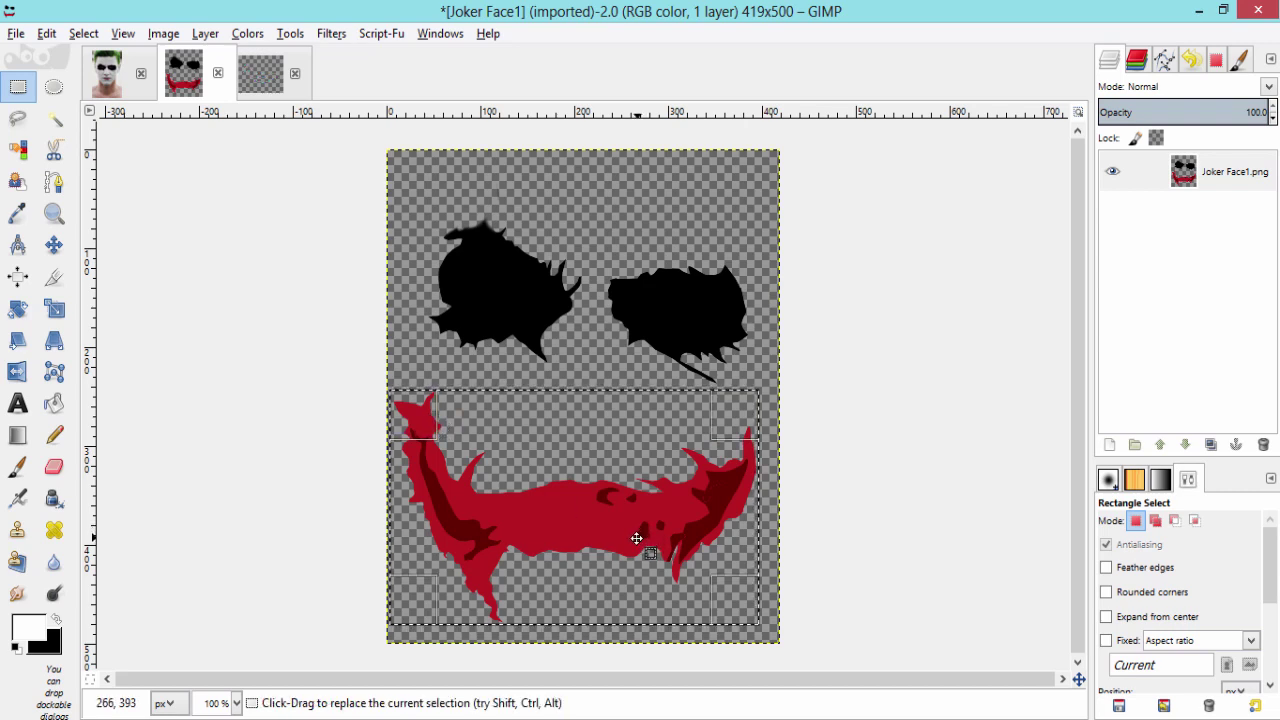
key(ctrl+c)
click(107, 73)
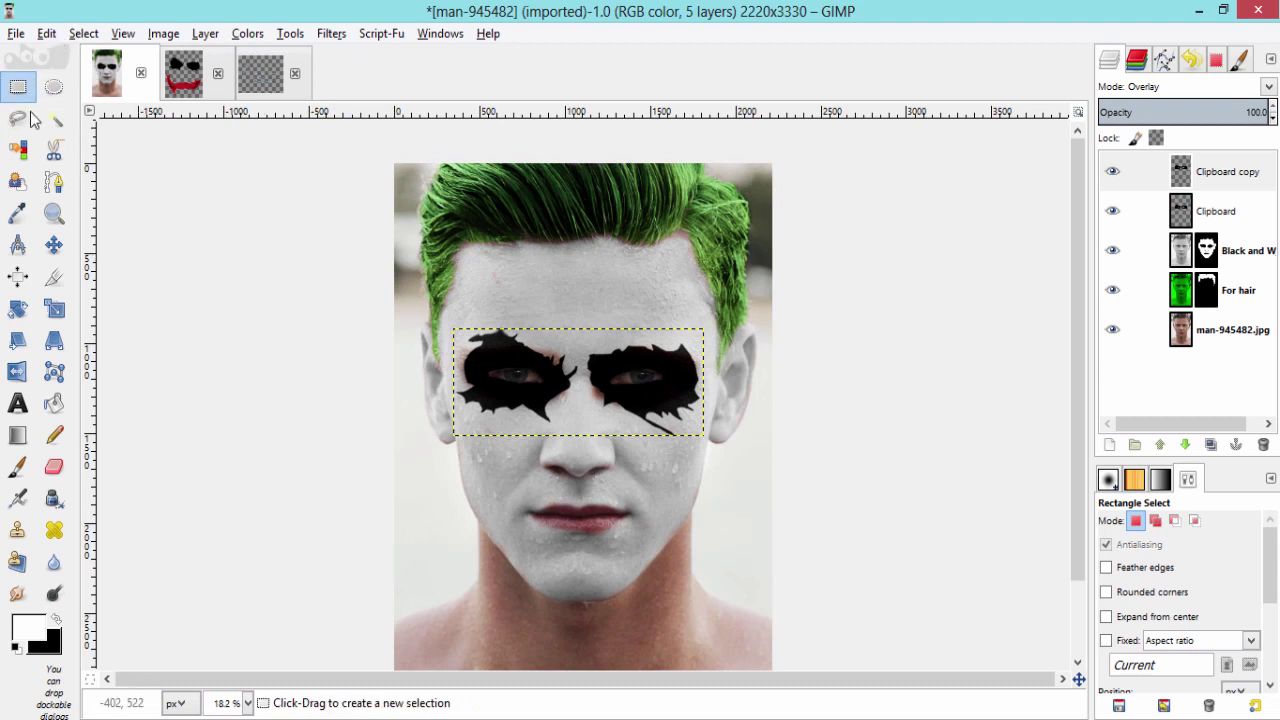
click(20, 246)
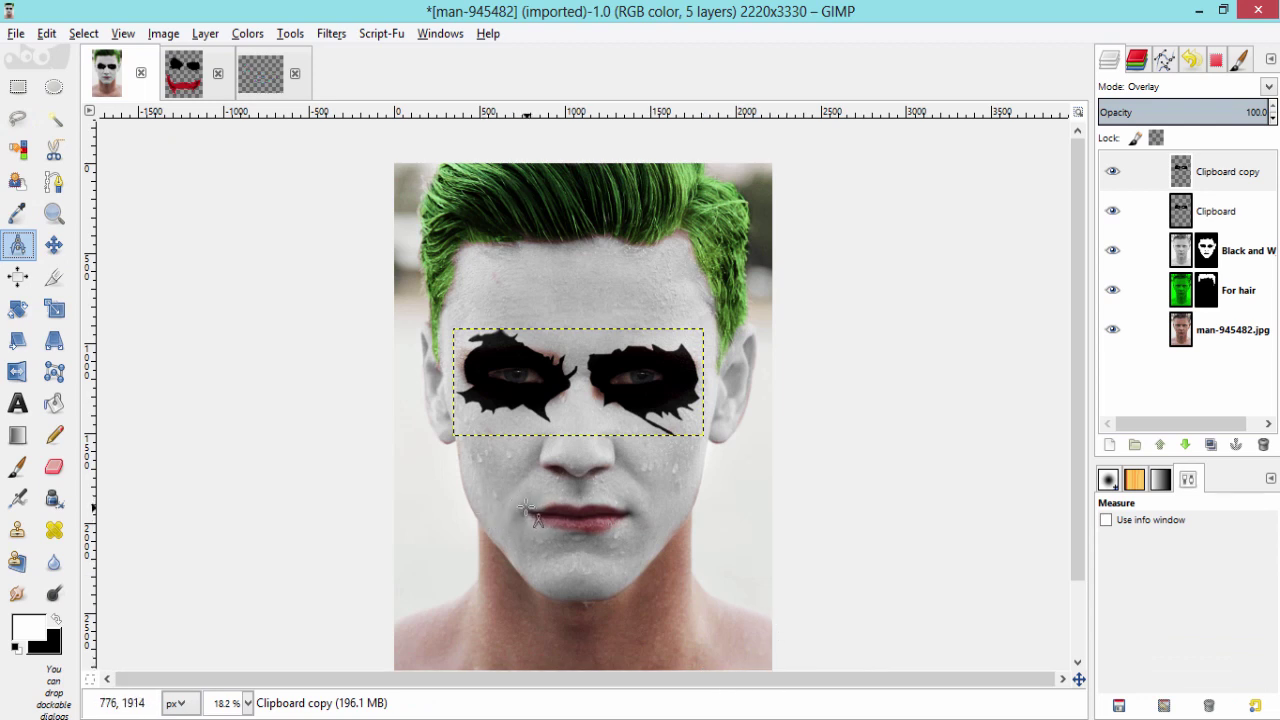
drag(497, 502, 667, 503)
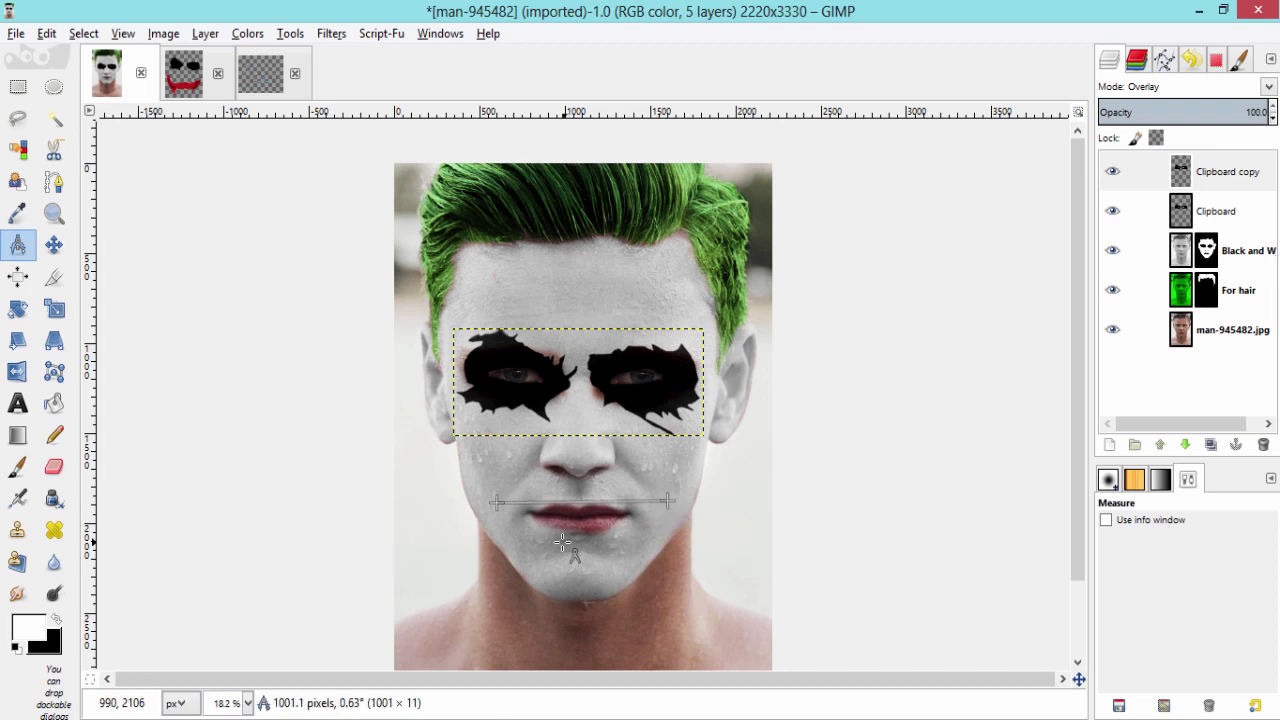
click(518, 563)
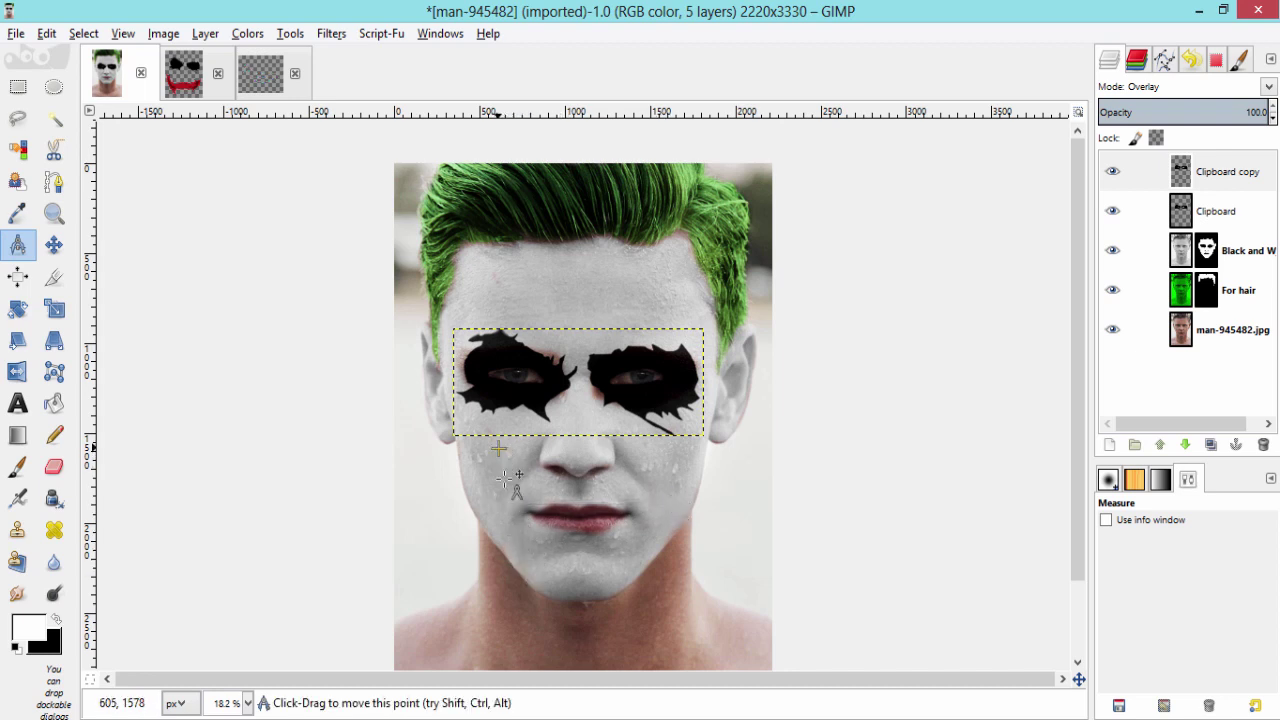
drag(499, 454, 505, 562)
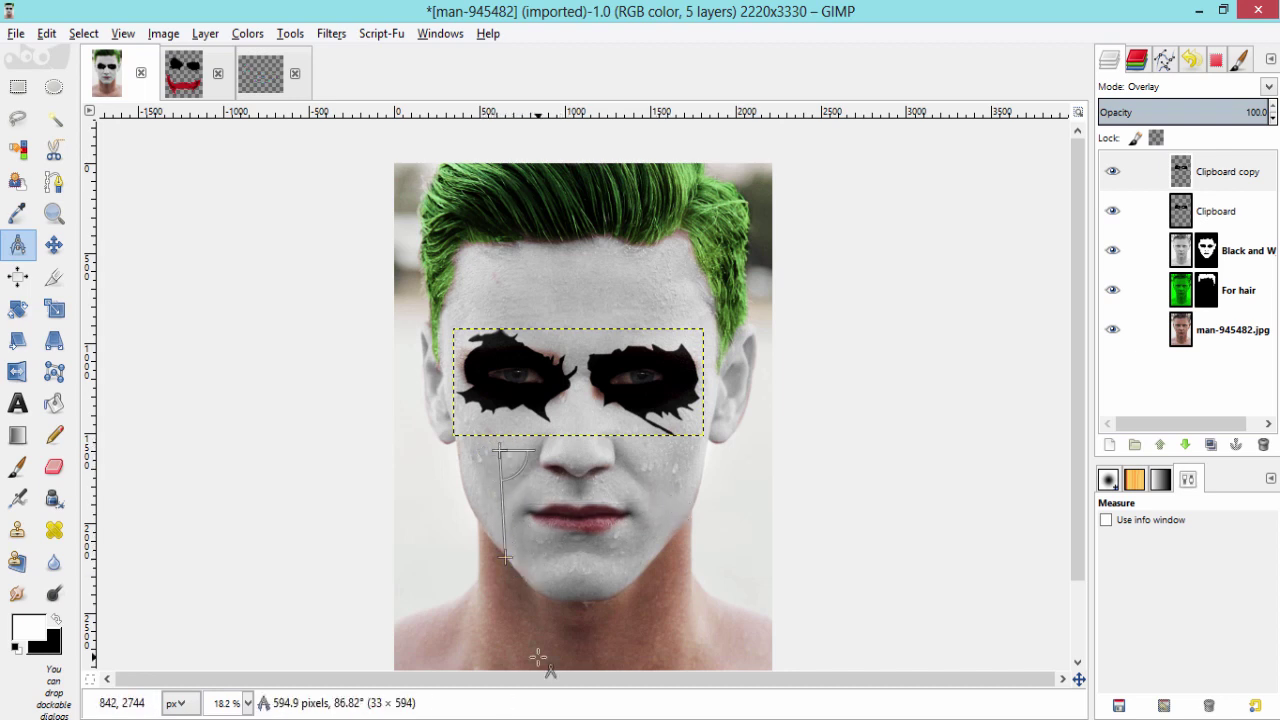
click(537, 497)
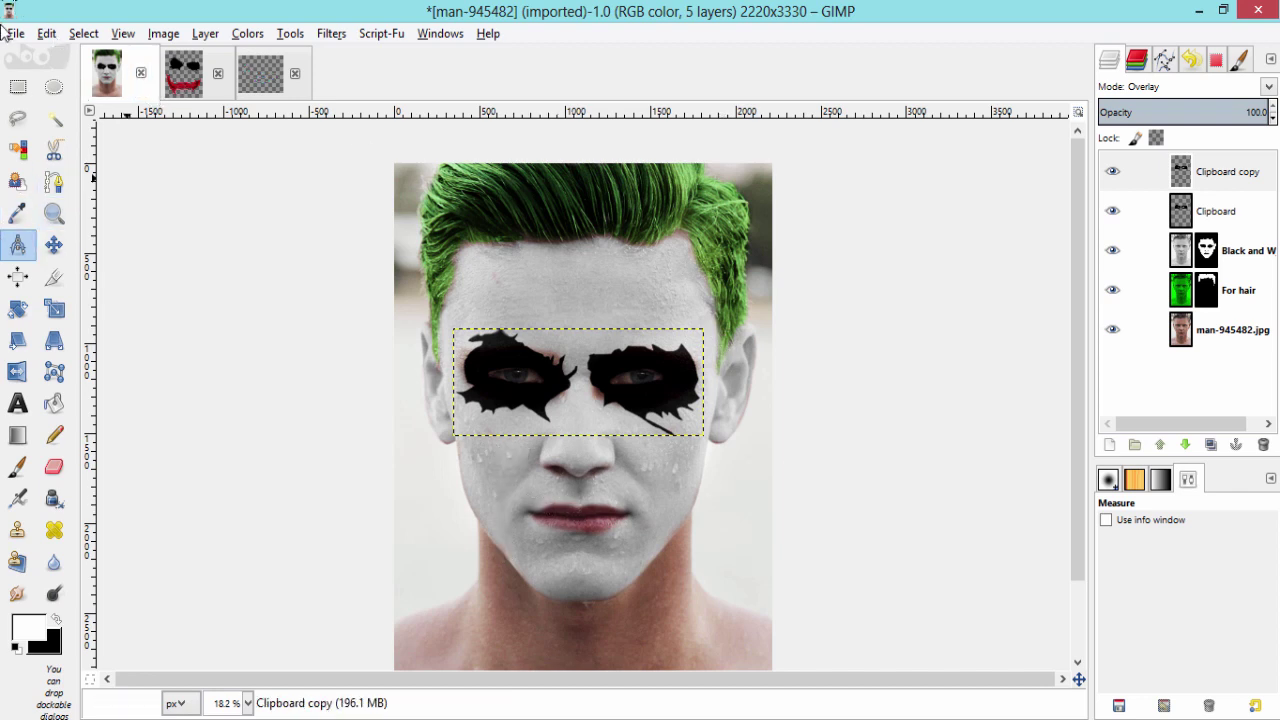
- Paste the copied red smile into the portrait as a new layer
click(48, 34)
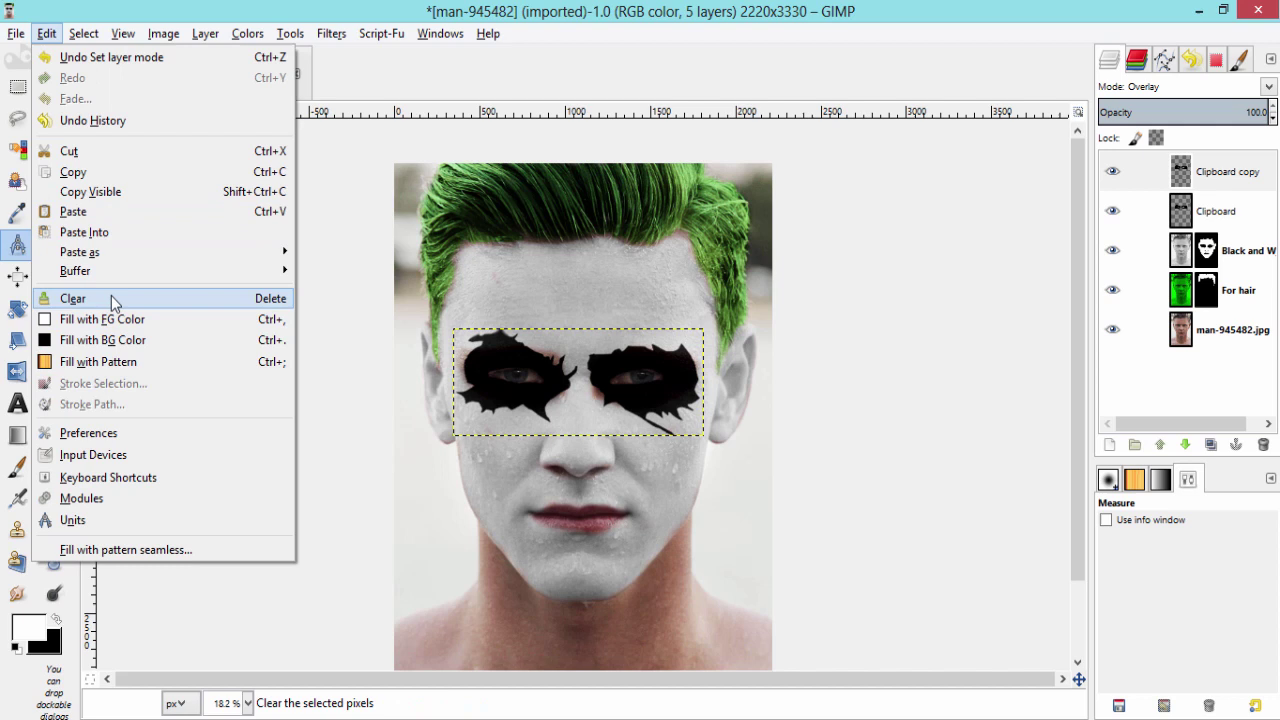
mouse_move(111, 256)
click(412, 272)
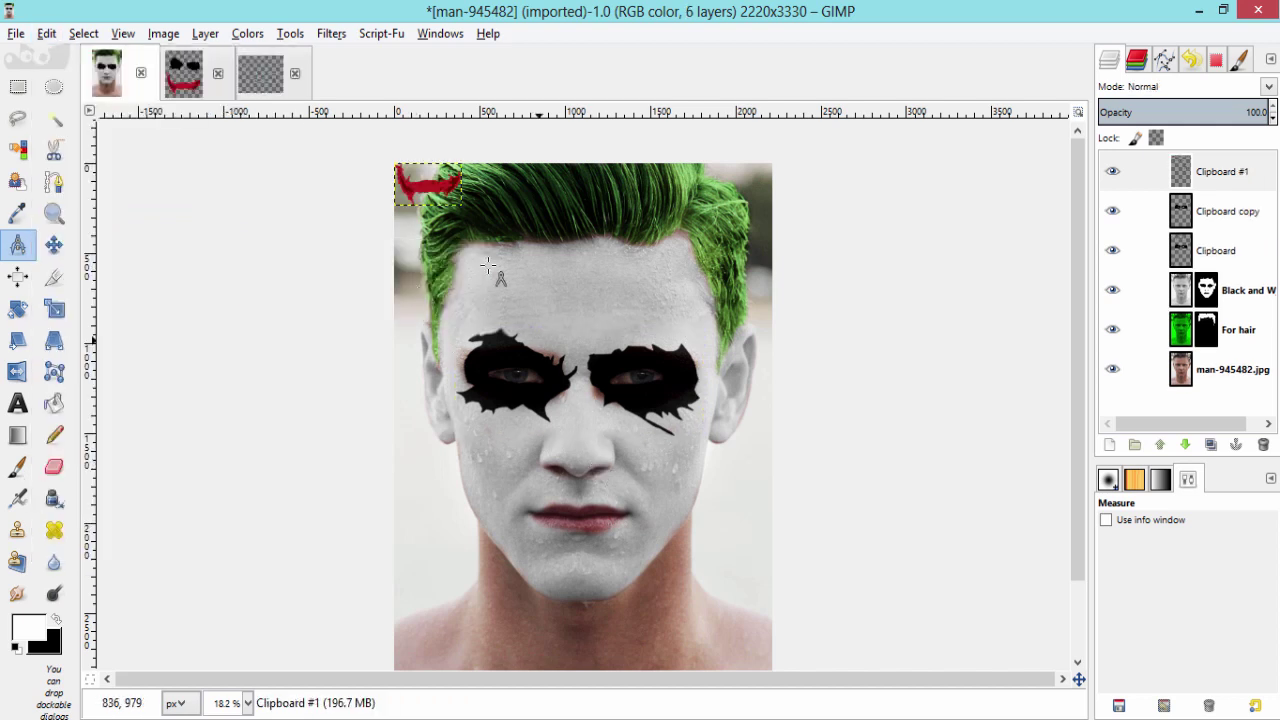
- Scale the Clipboard #1 smile layer to 1024×594 pixels
right_click(1246, 178)
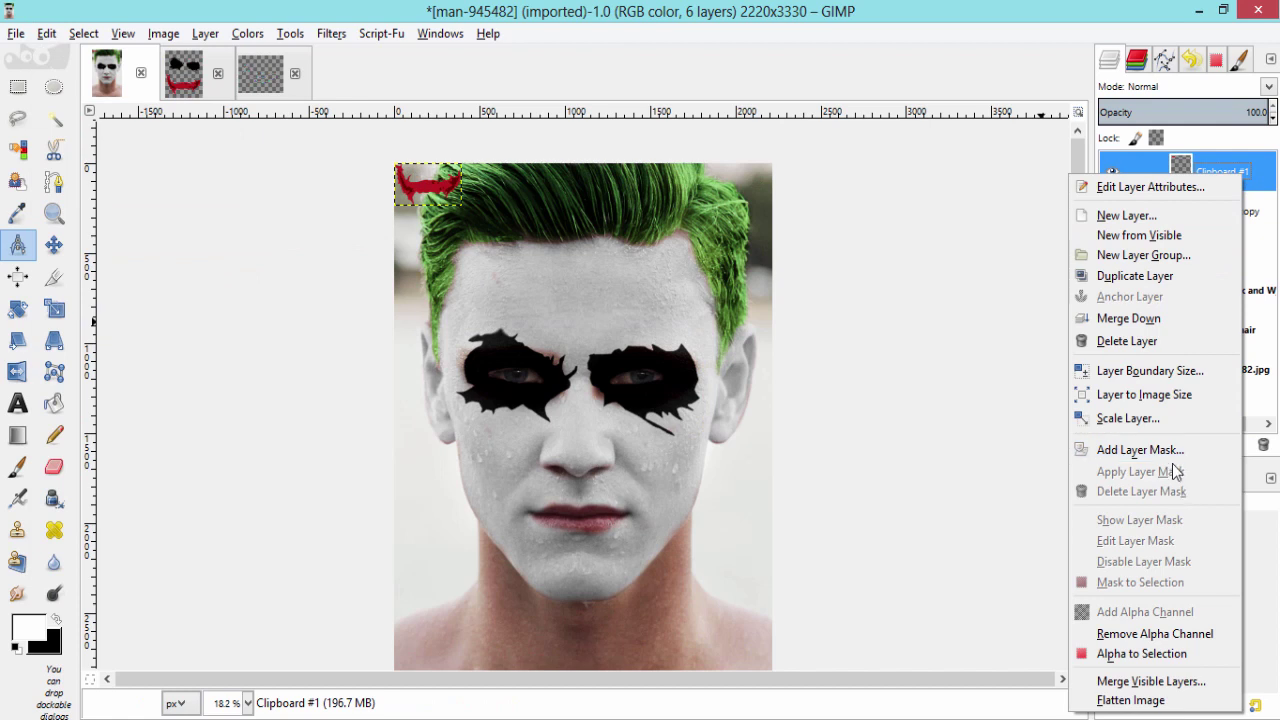
click(1168, 419)
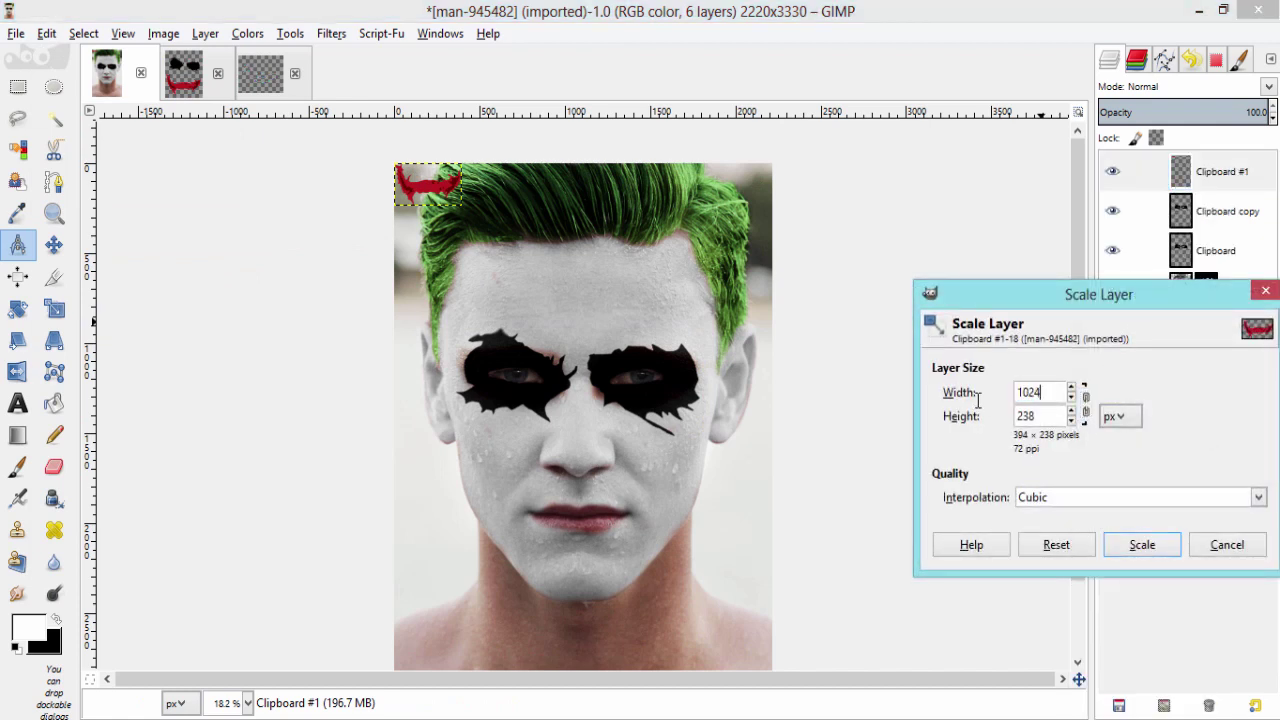
click(1057, 415)
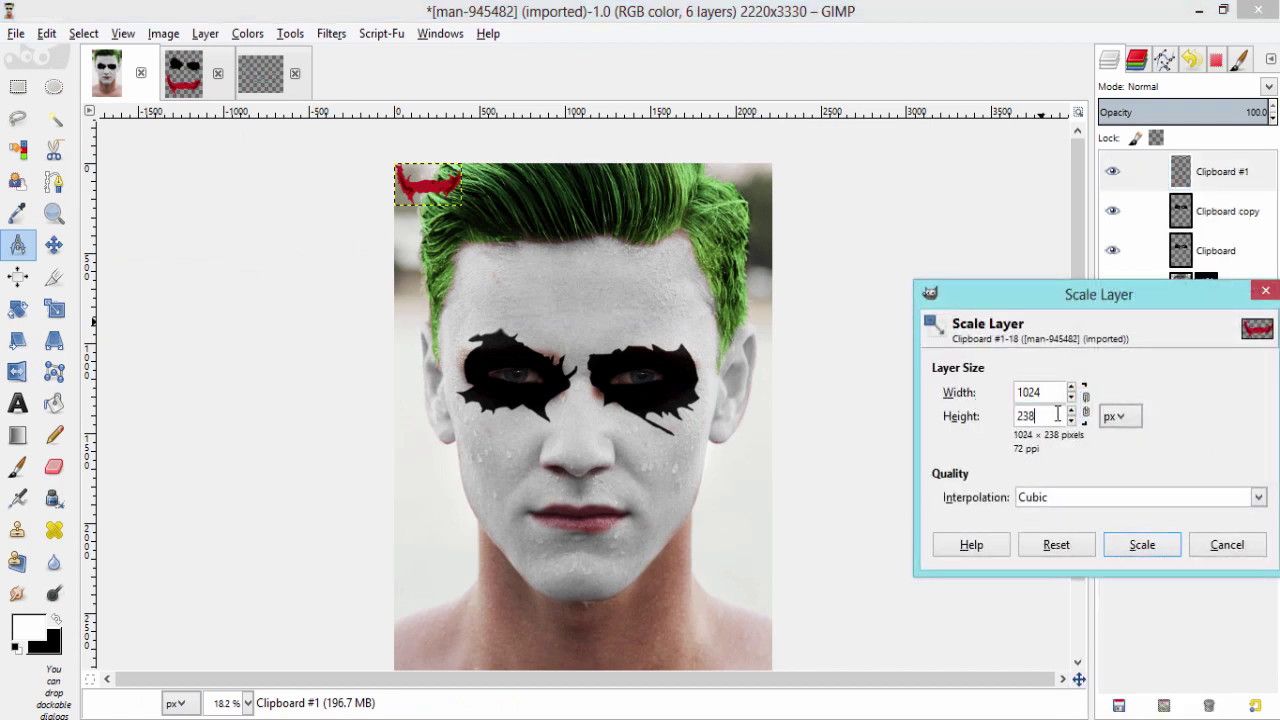
click(1150, 547)
click(54, 244)
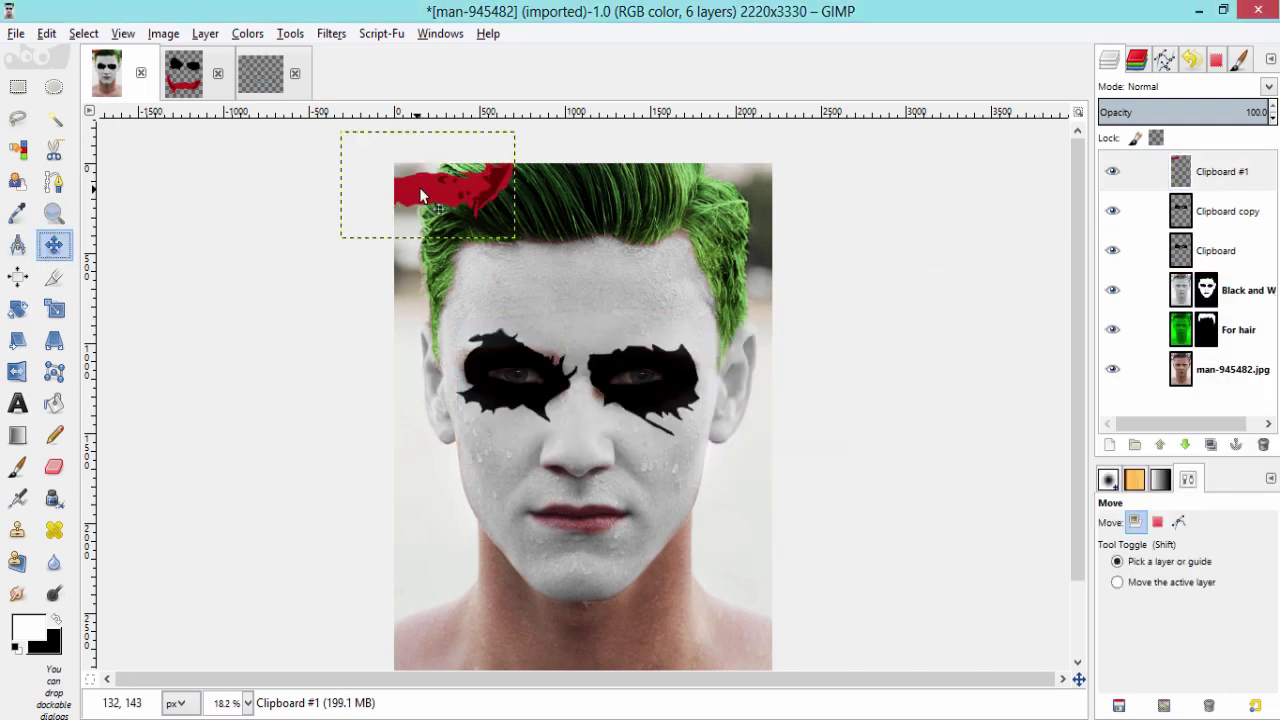
- Move the red smile onto the mouth, set its opacity to 45.6, and nudge it into place
drag(419, 187, 571, 513)
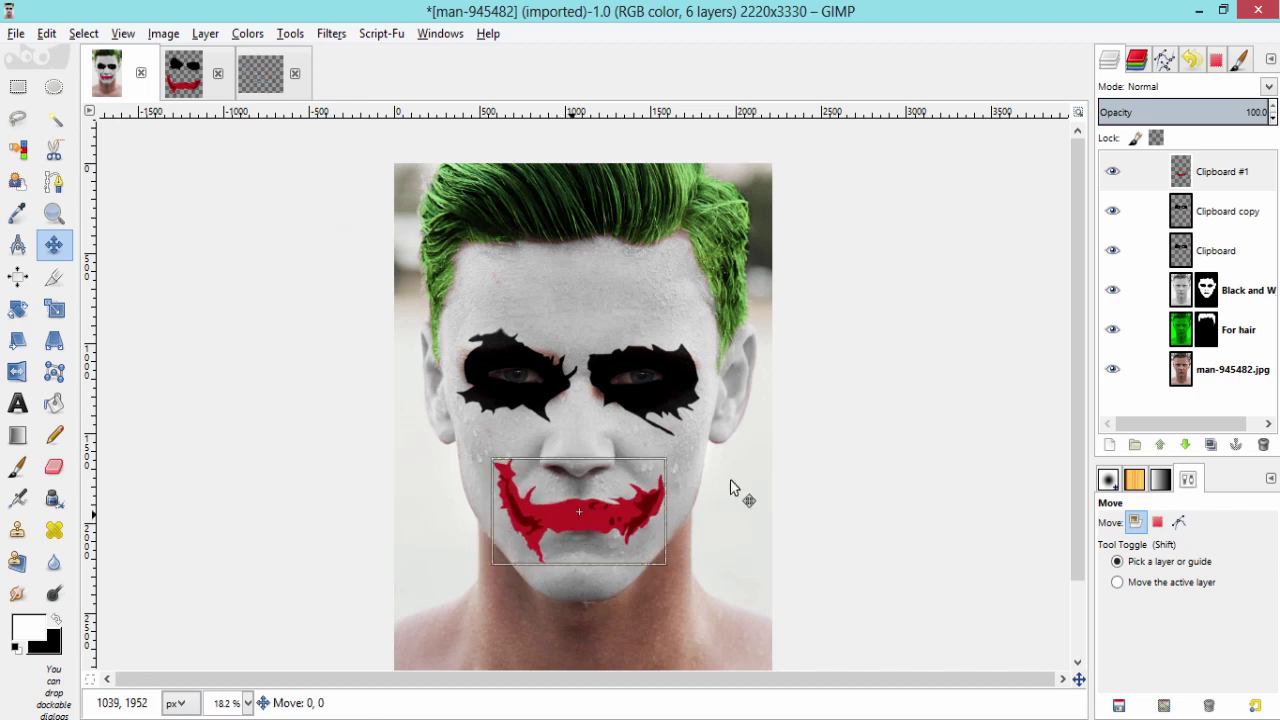
drag(1220, 114, 1175, 116)
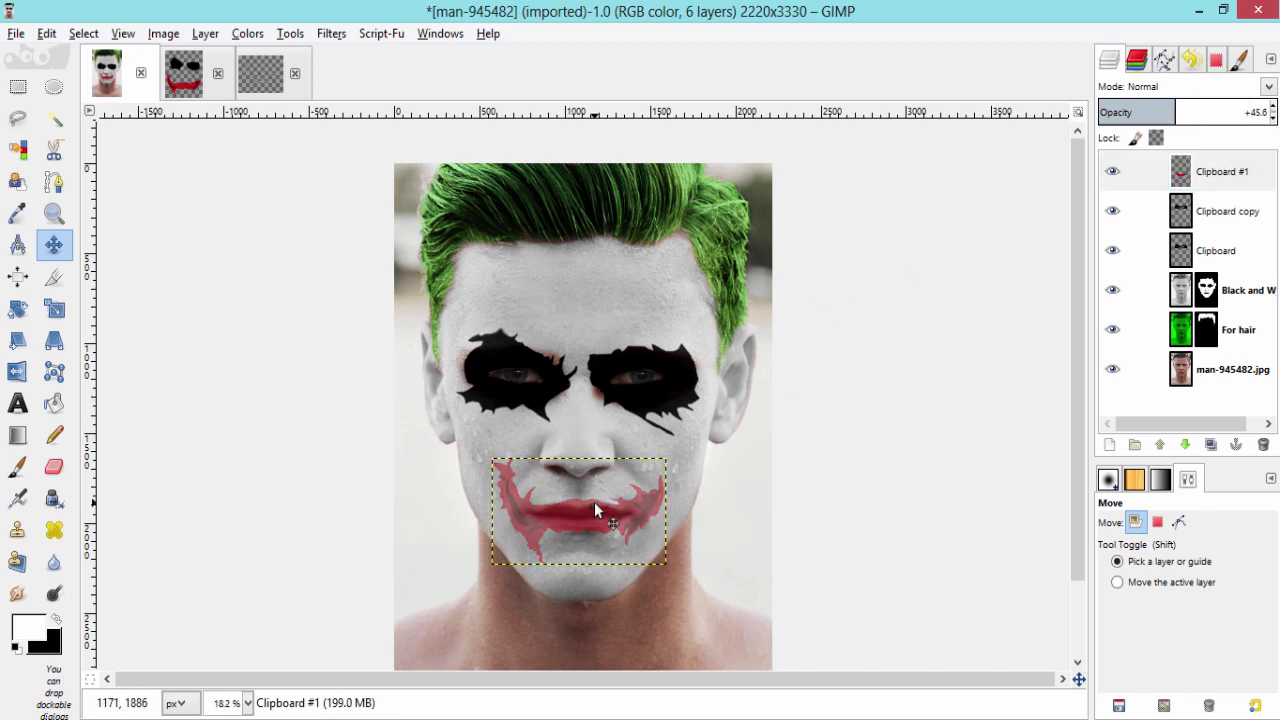
scroll(594, 502, up, 2)
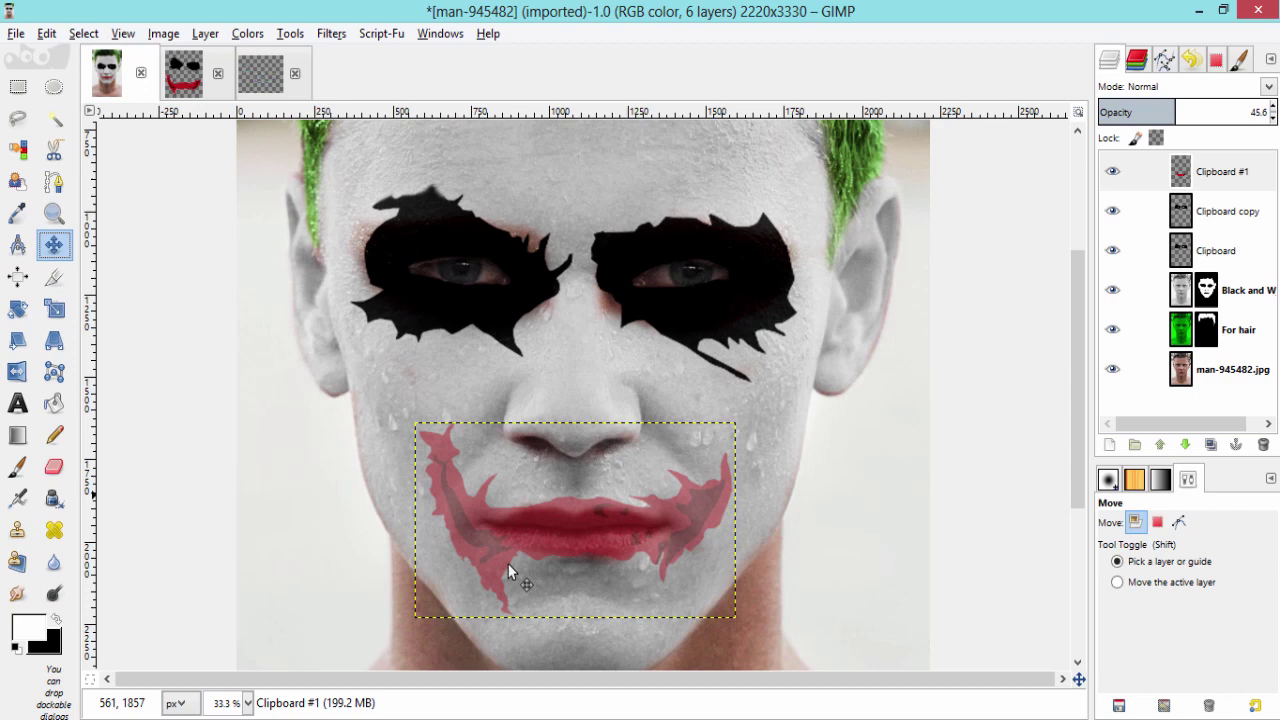
drag(594, 534, 585, 541)
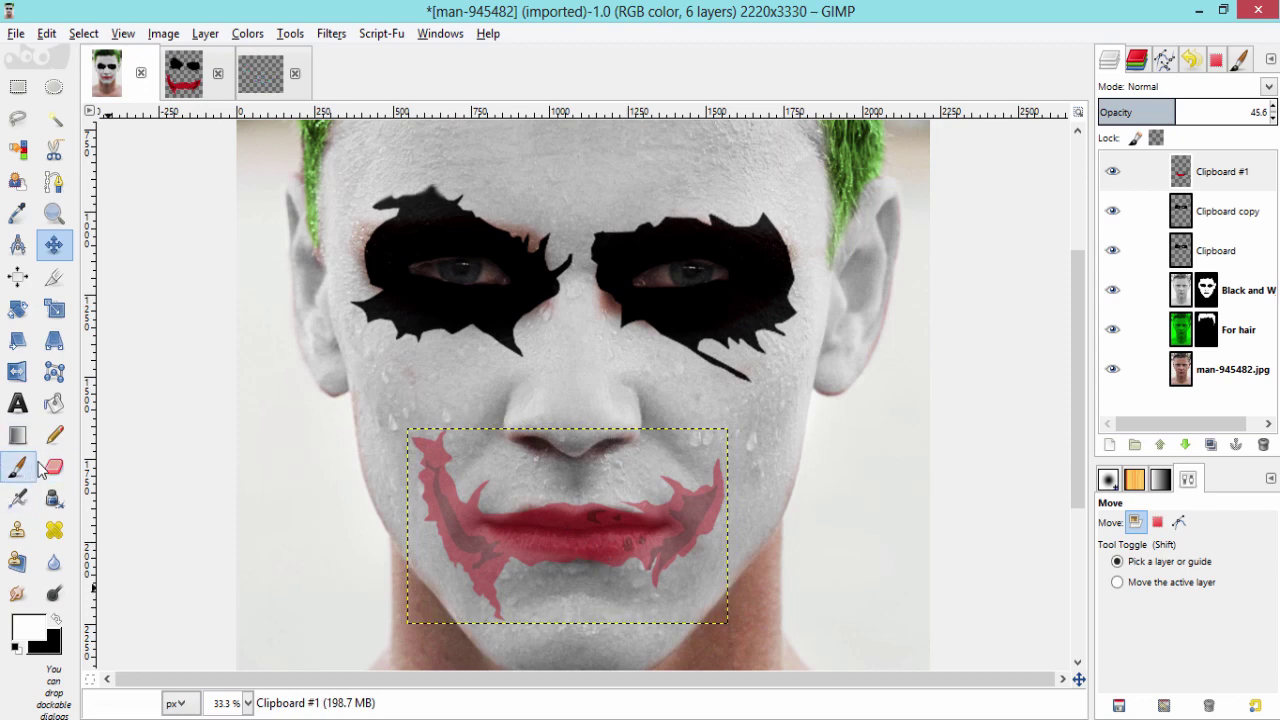
- Rotate the red smile layer by 0.70 degrees
click(16, 311)
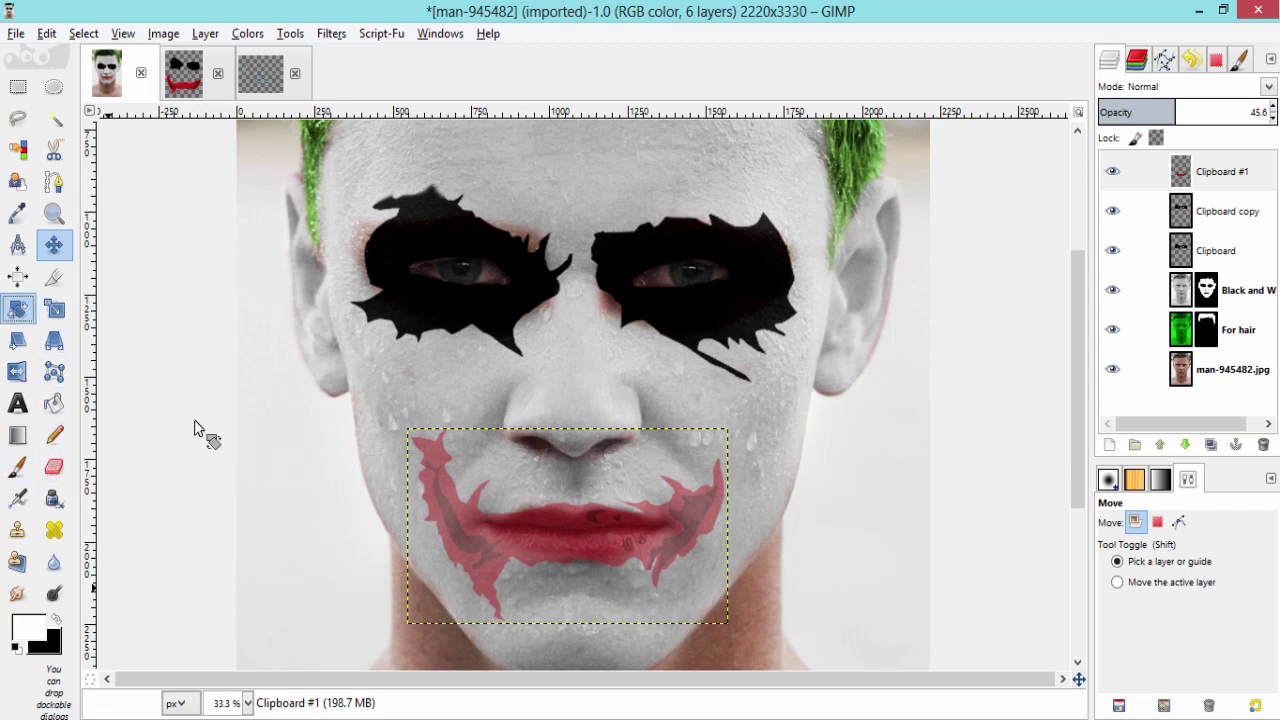
click(436, 467)
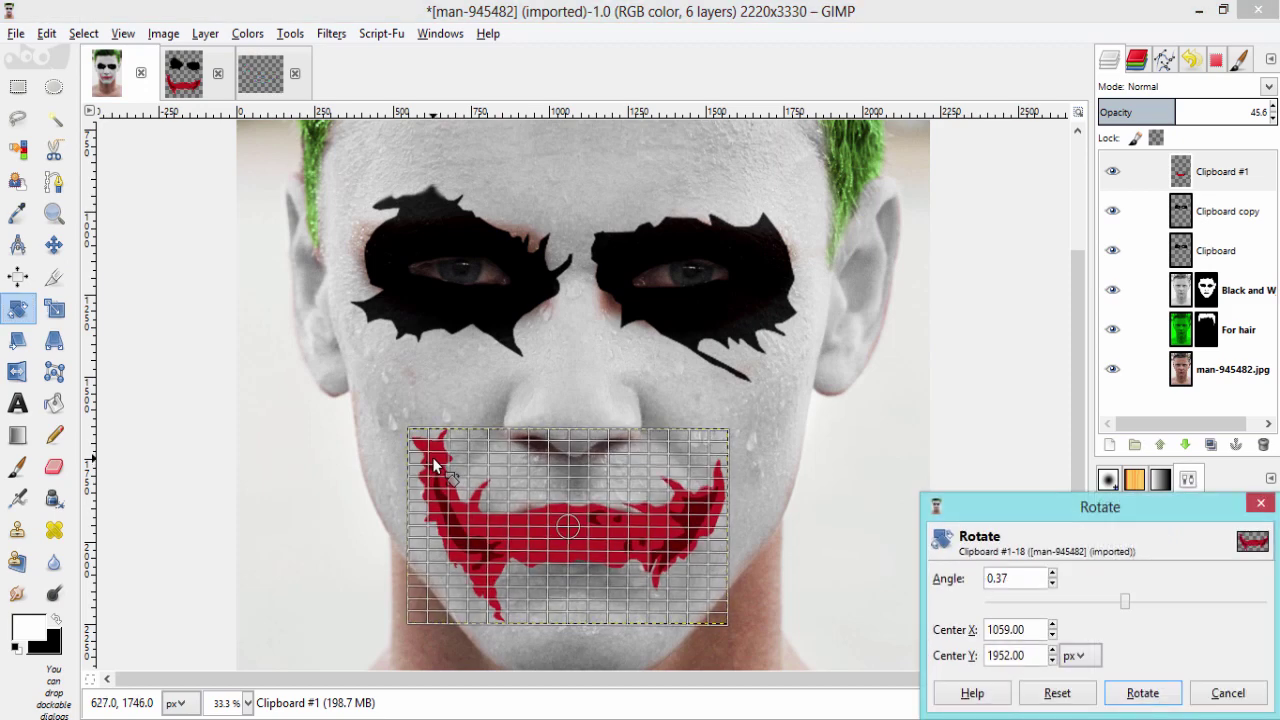
drag(432, 458, 438, 460)
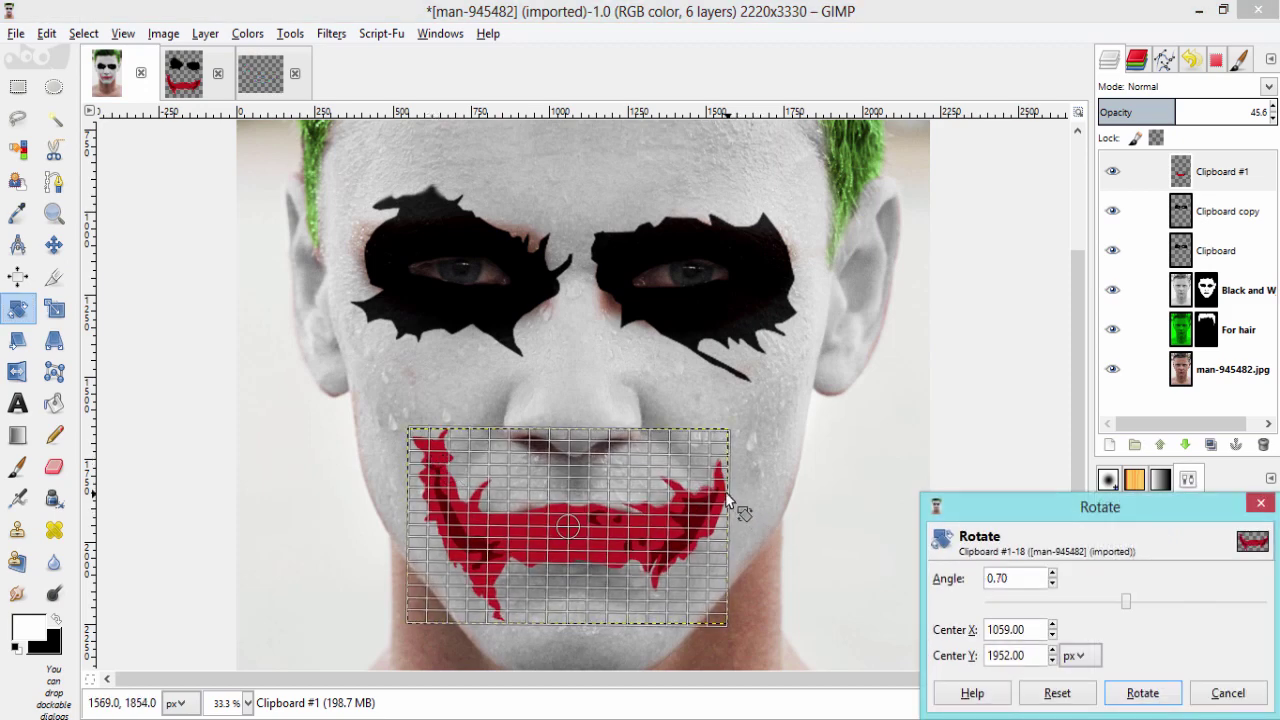
click(1143, 692)
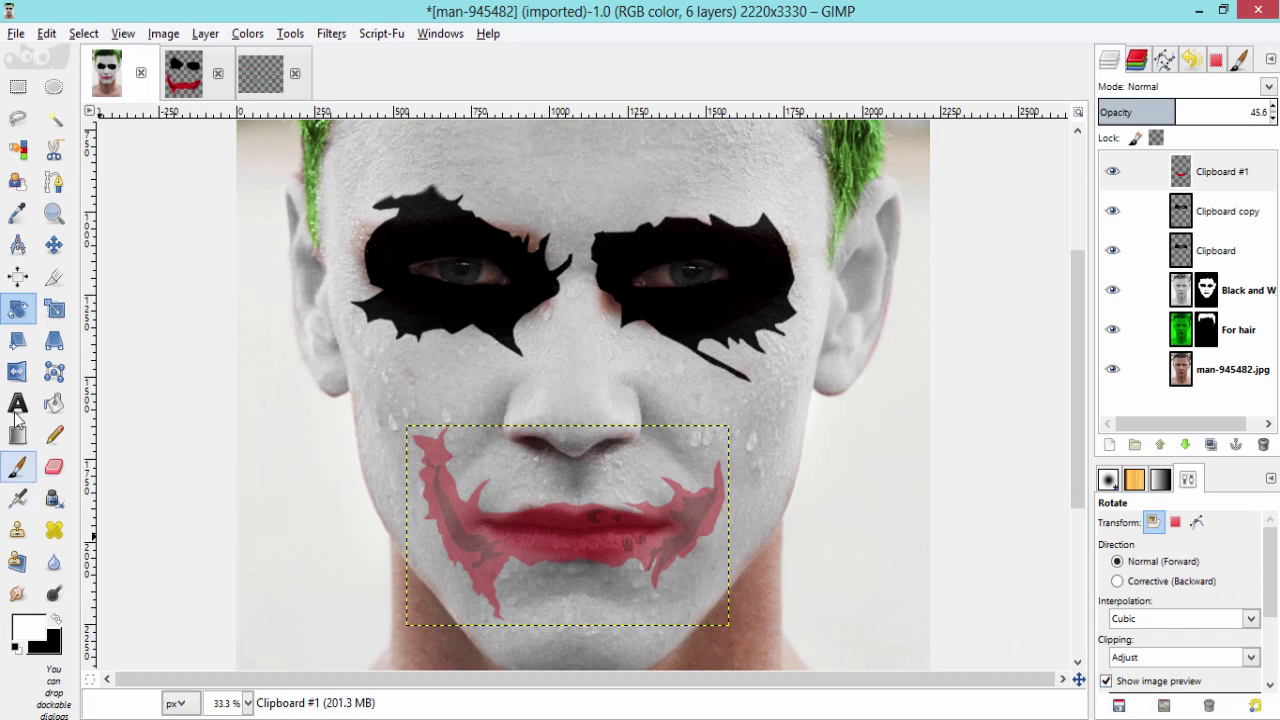
- Scale the smile up to 1107×647 pixels and move it slightly lower on the face
click(54, 312)
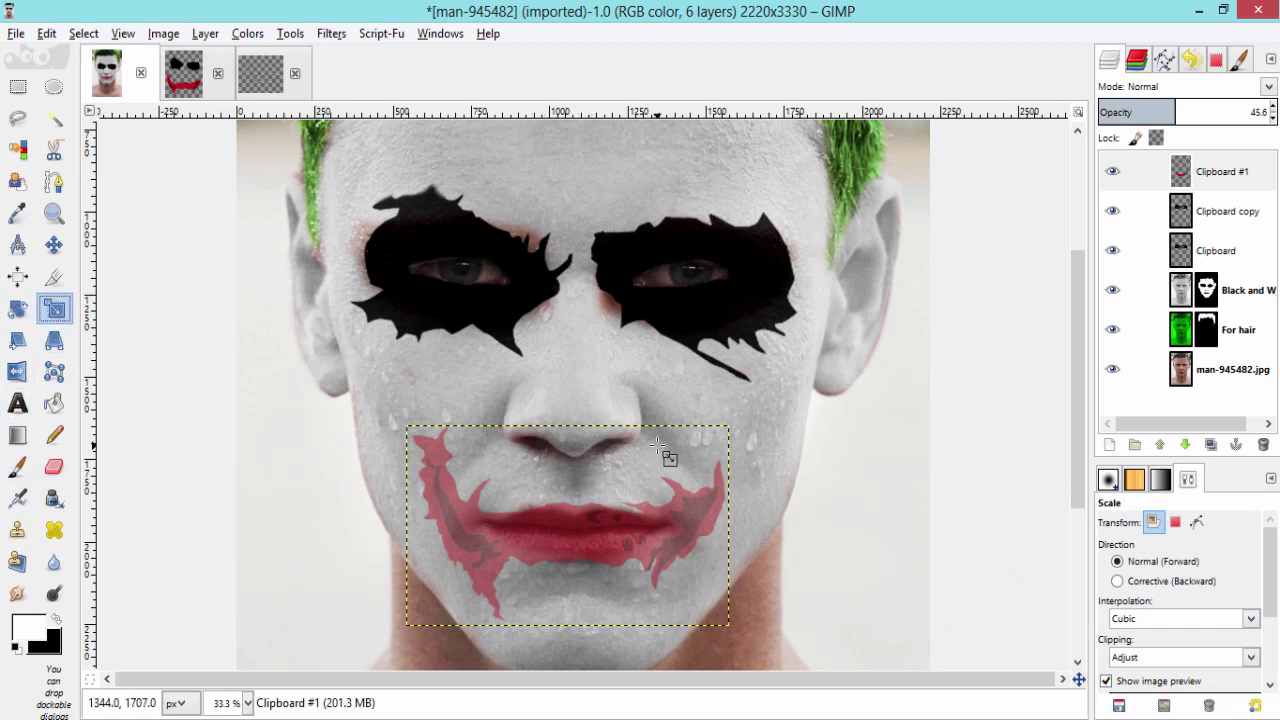
drag(703, 446, 730, 528)
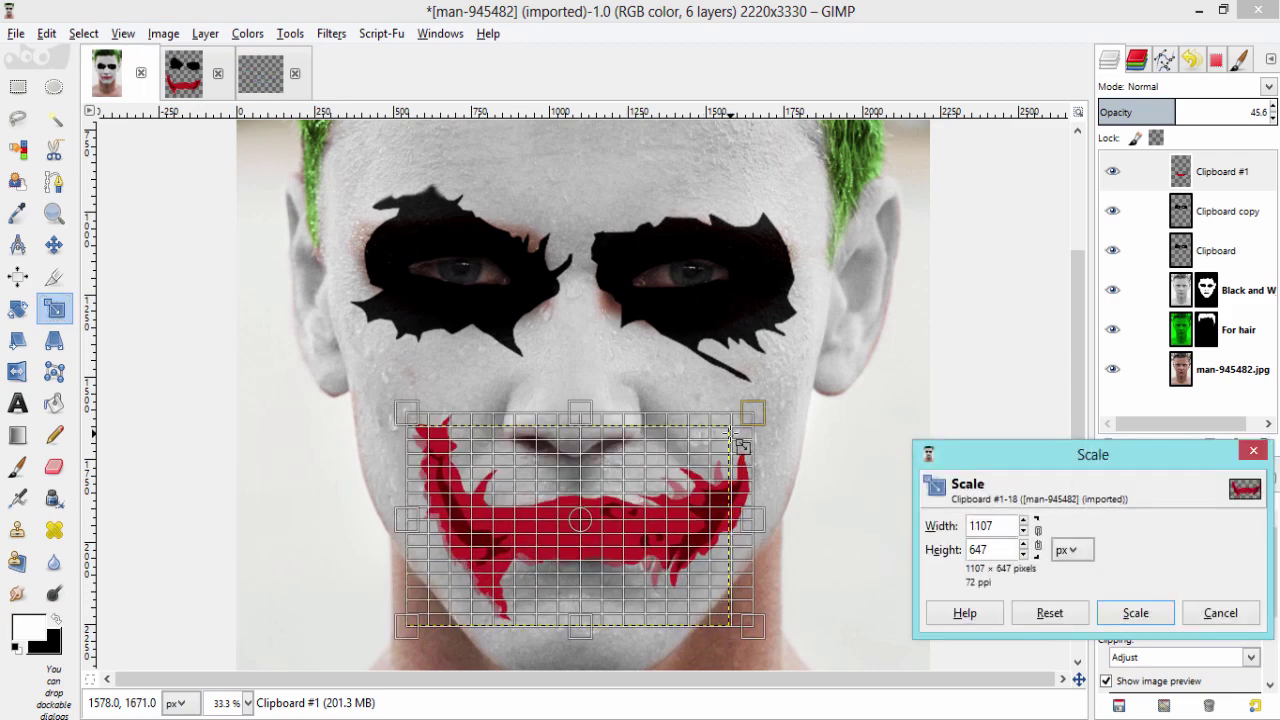
drag(417, 446, 400, 443)
key(Return)
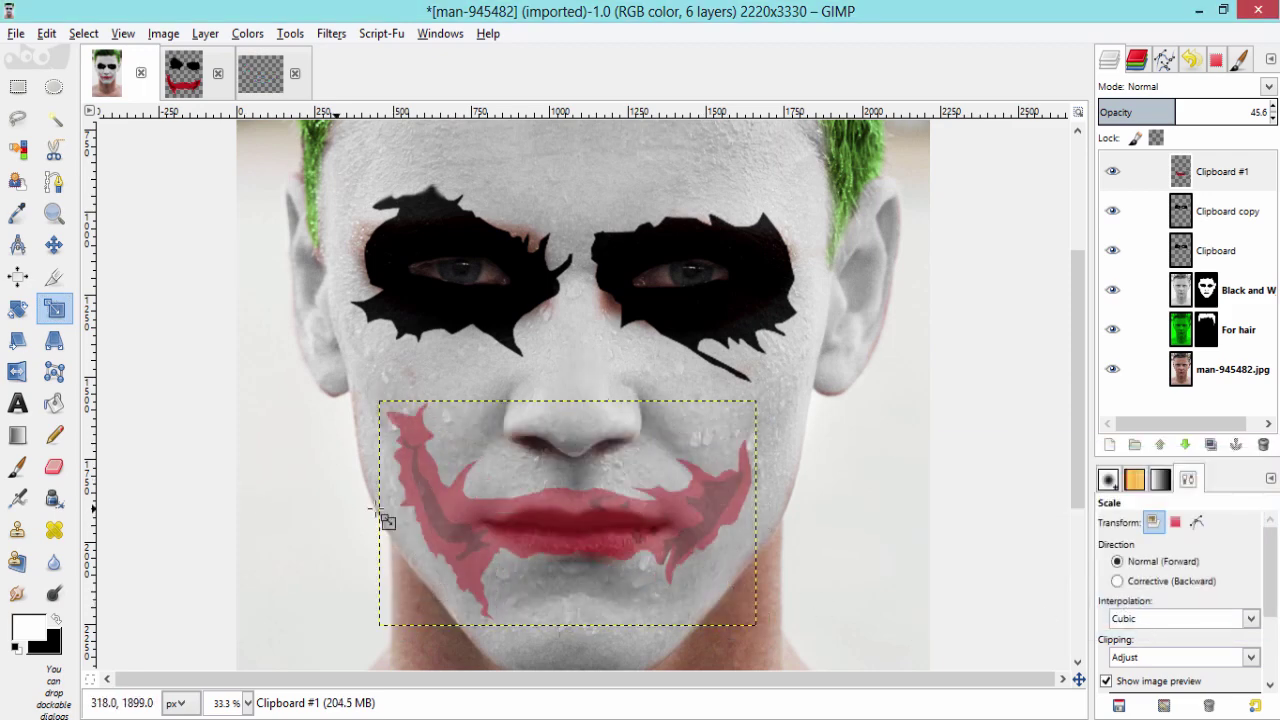
click(54, 245)
drag(564, 509, 557, 524)
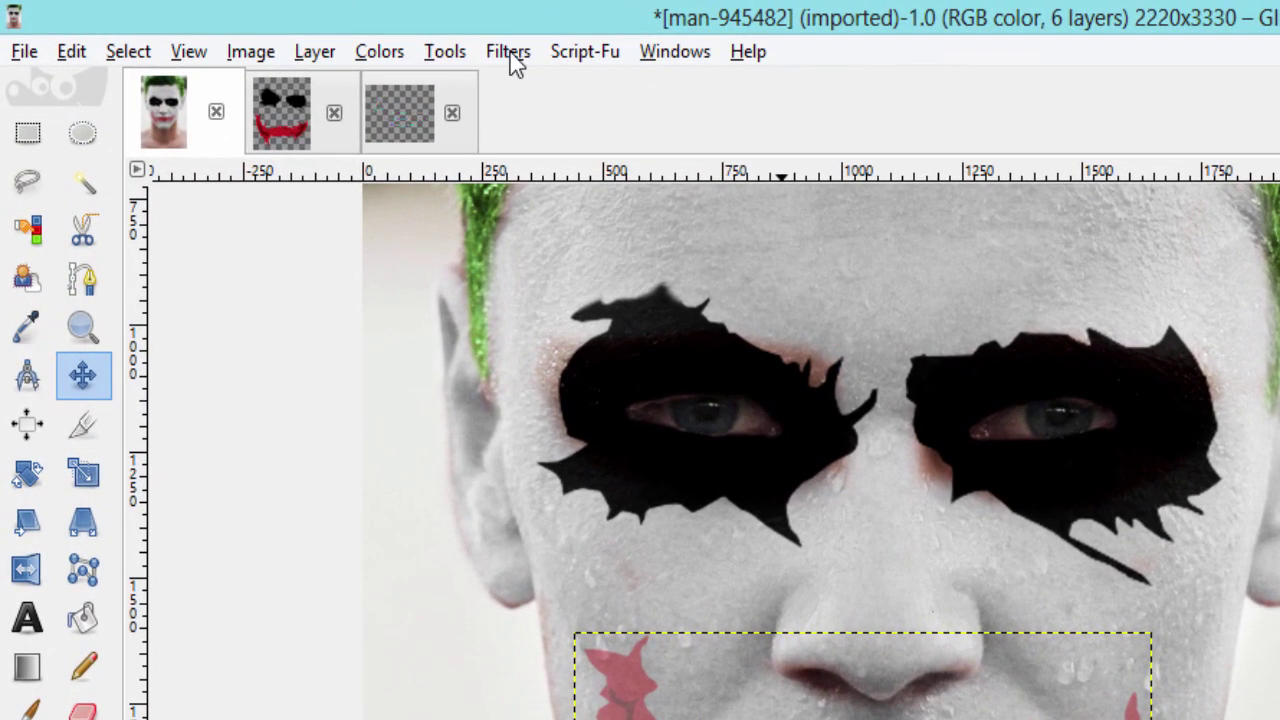
- Bend the red smile's outline with the IWarp distortion filter in Move mode
click(511, 57)
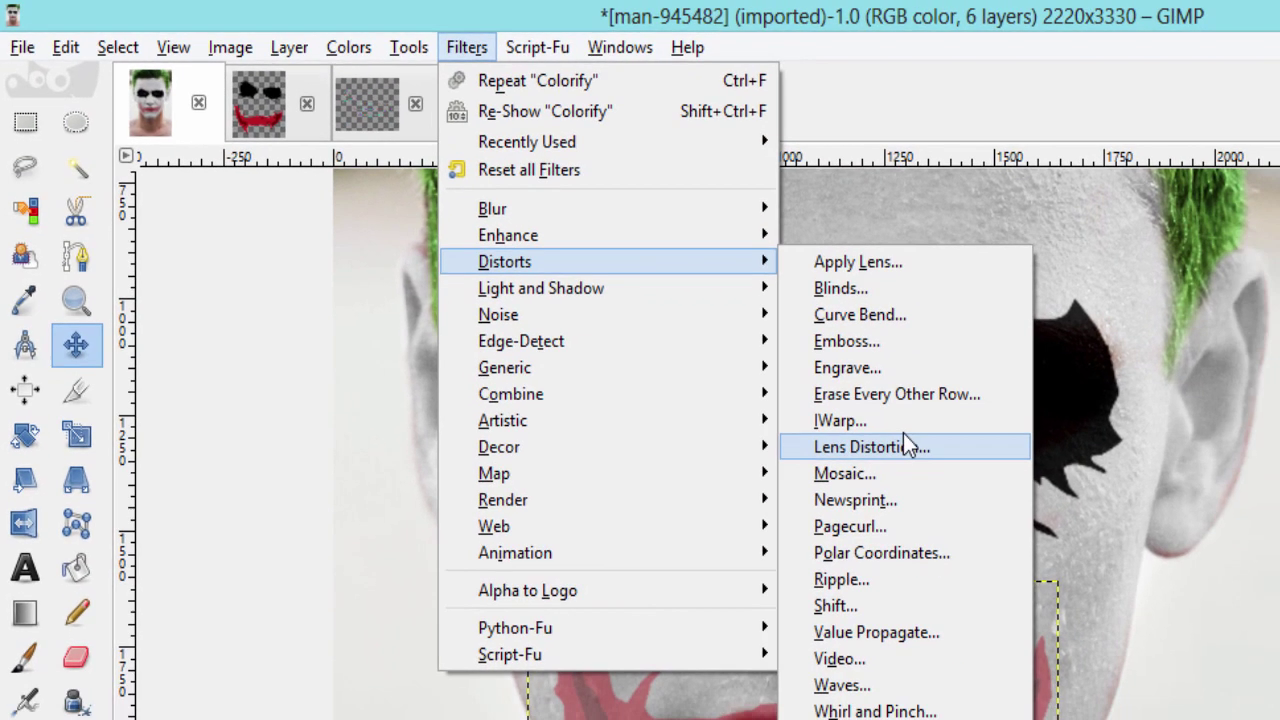
click(960, 457)
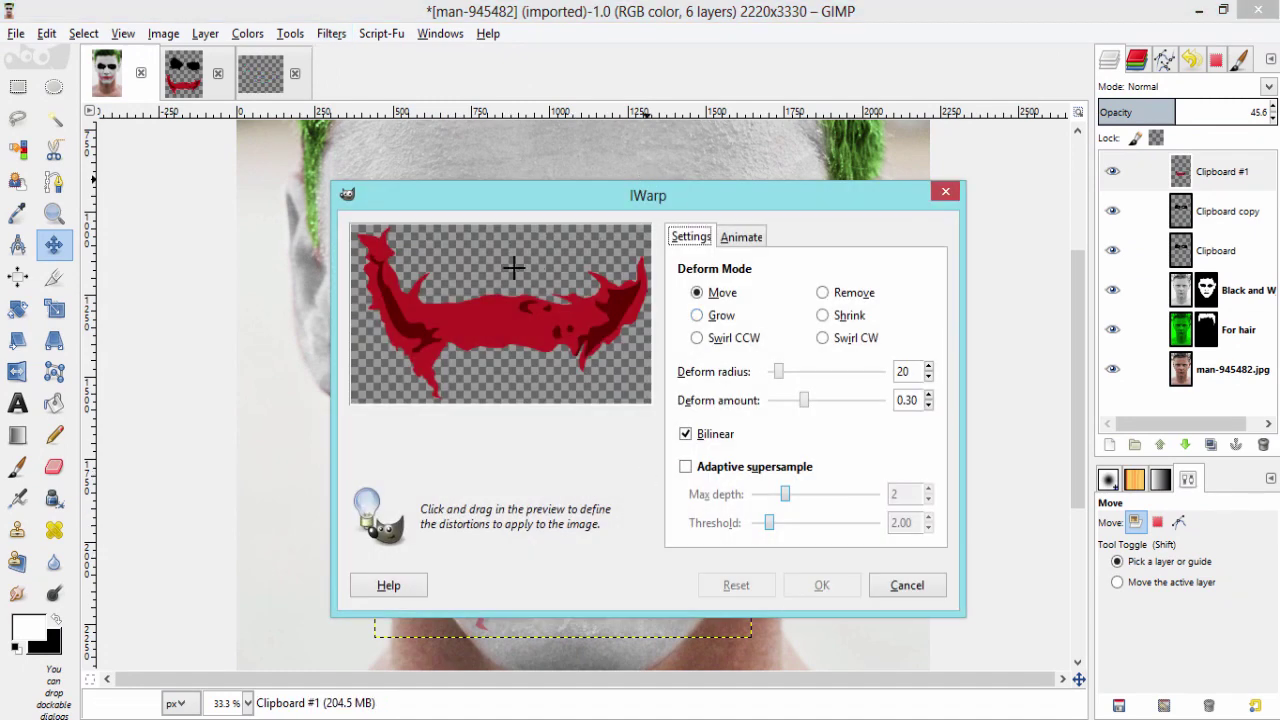
drag(512, 207, 794, 172)
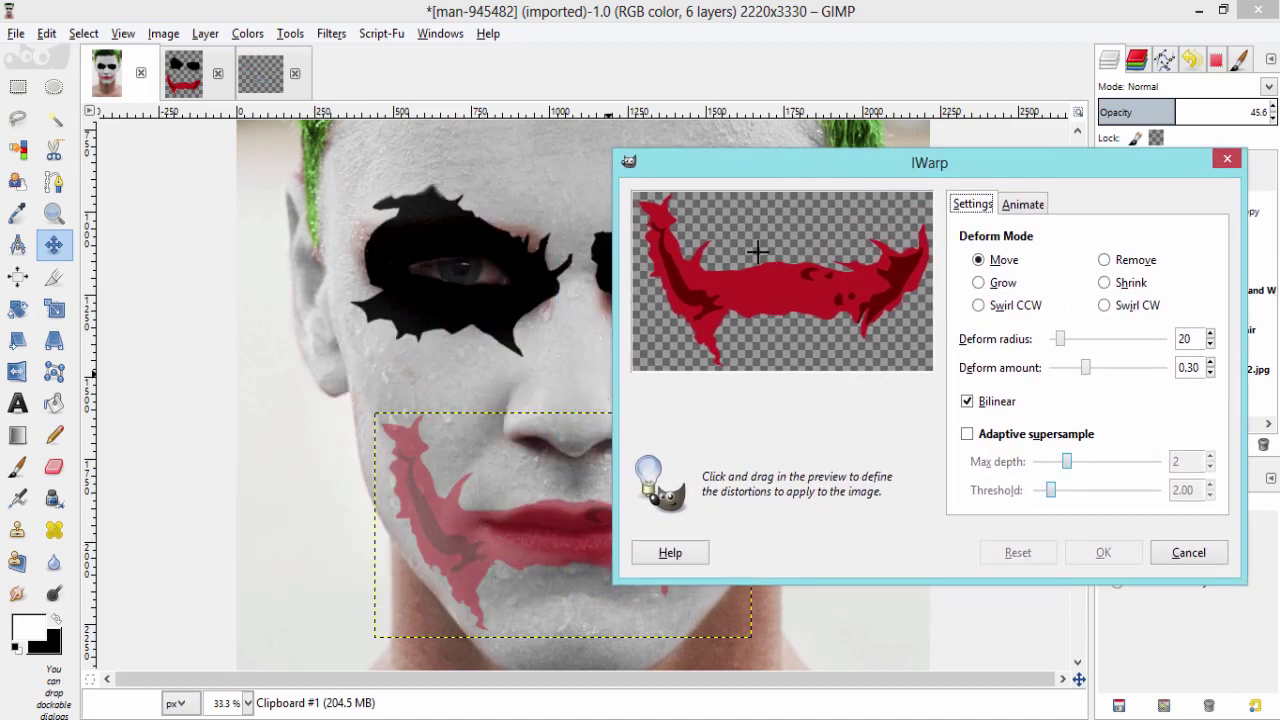
drag(712, 282, 690, 307)
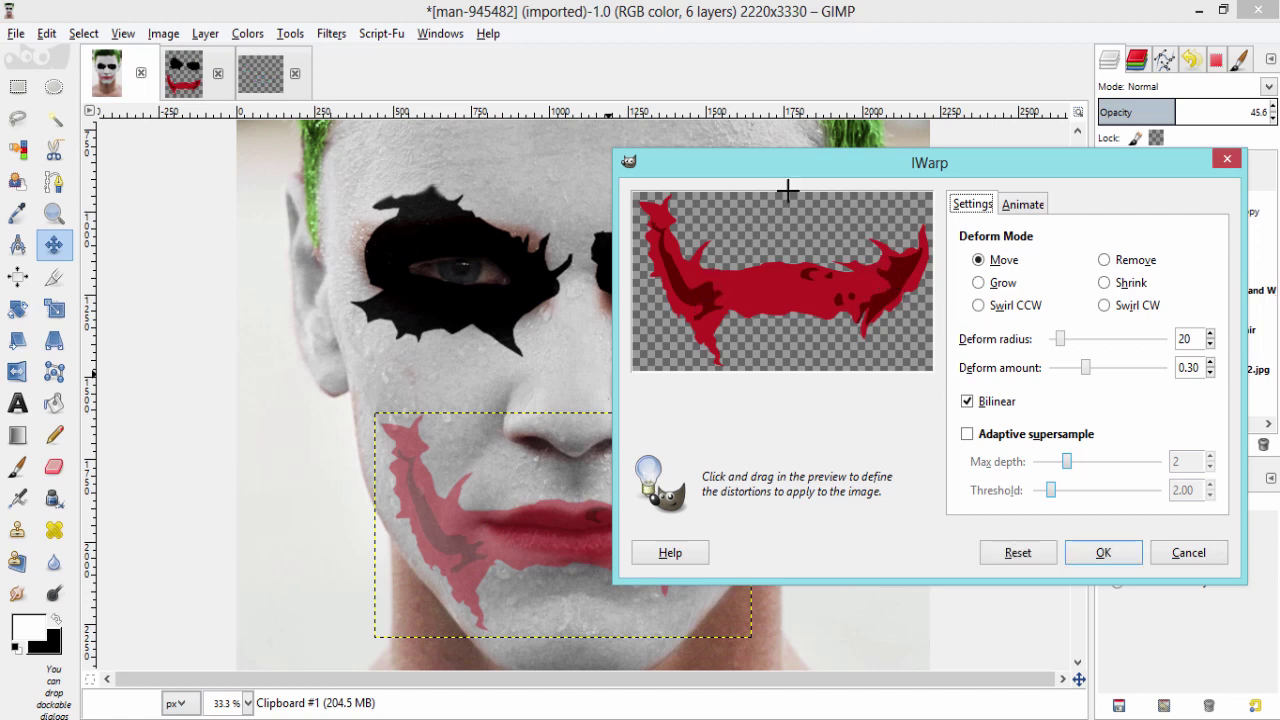
drag(793, 168, 946, 118)
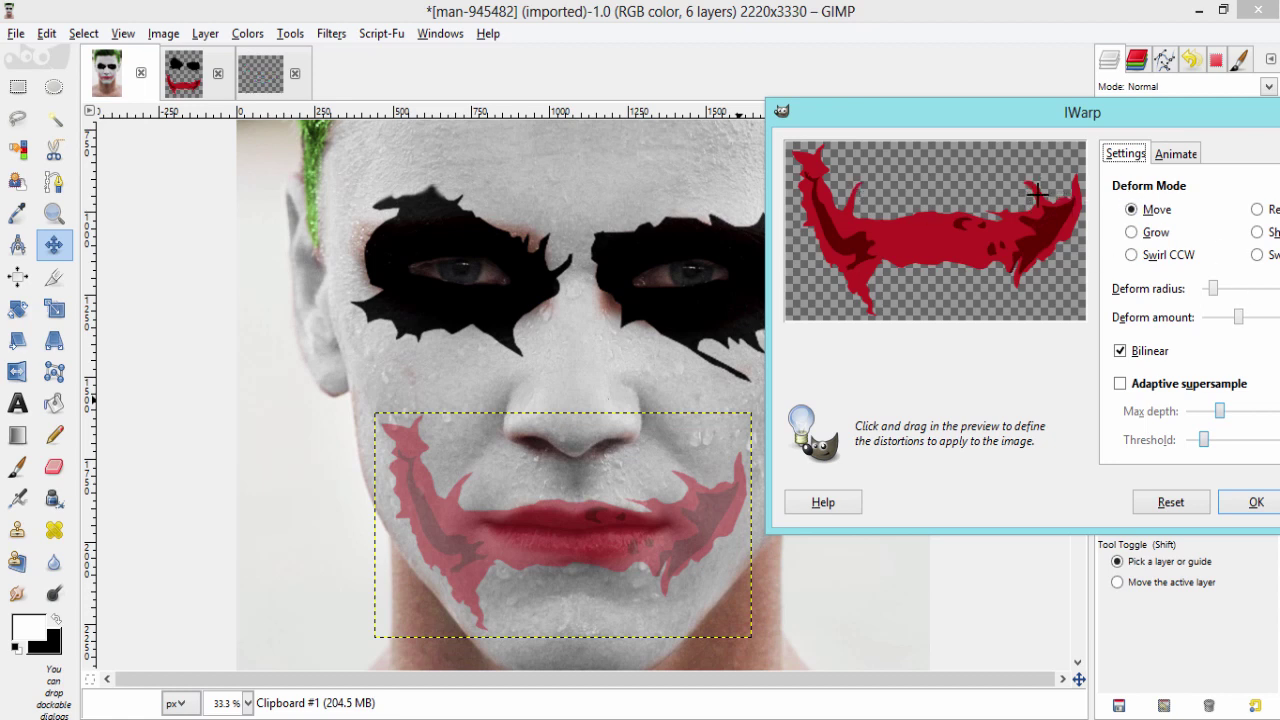
click(1256, 503)
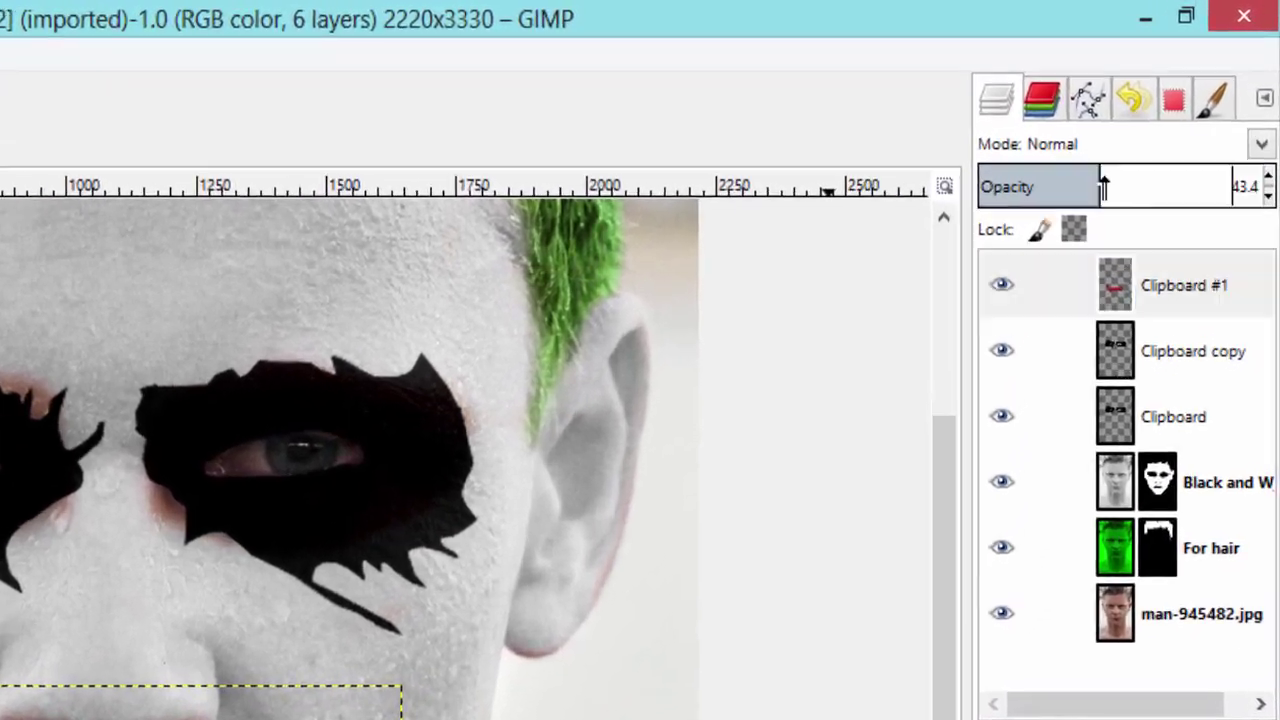
- Set the smile layer to Multiply at 100 opacity, zoom out, and select the man-945482.jpg layer
click(1268, 112)
click(1261, 151)
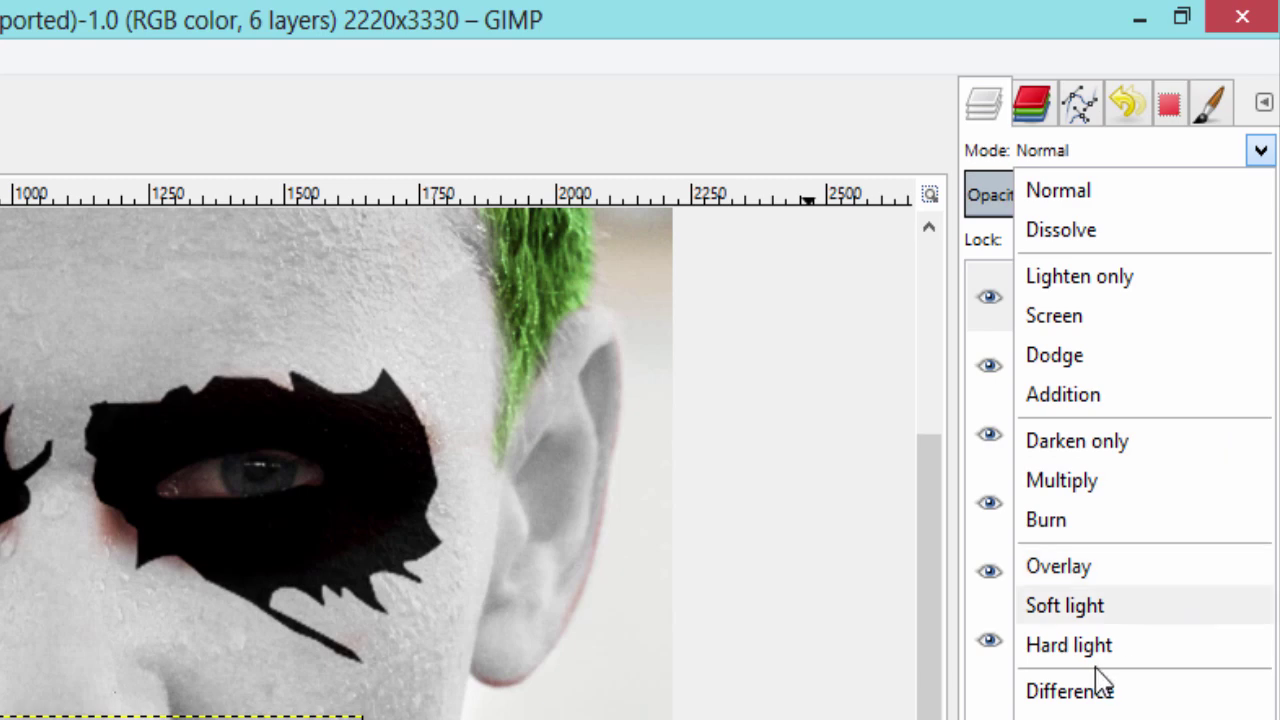
click(1089, 480)
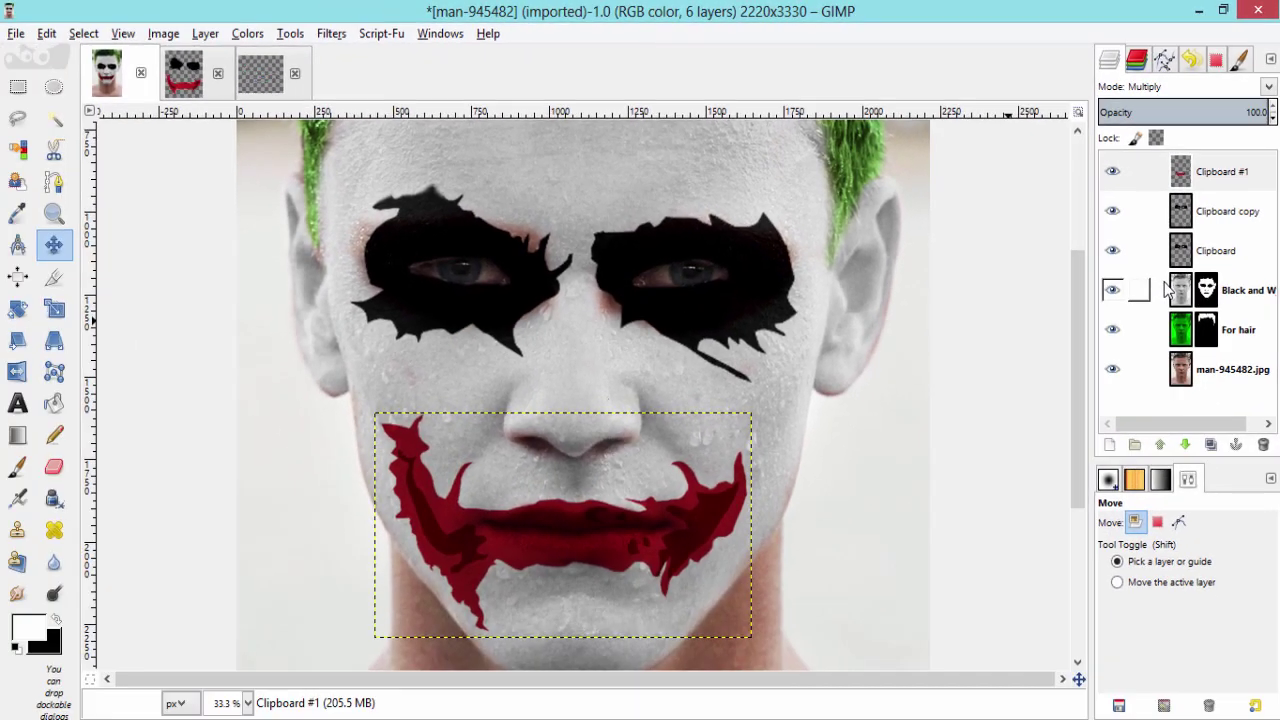
key(minus)
key(minus)
key(minus)
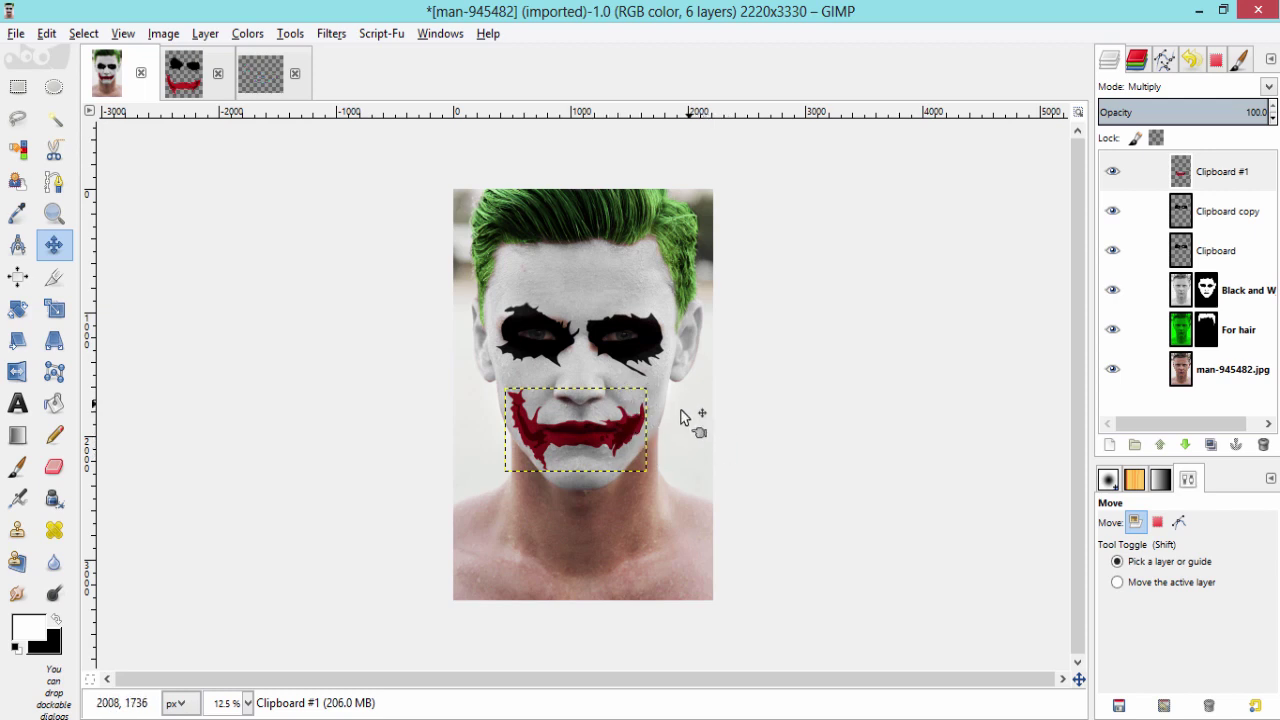
click(1218, 372)
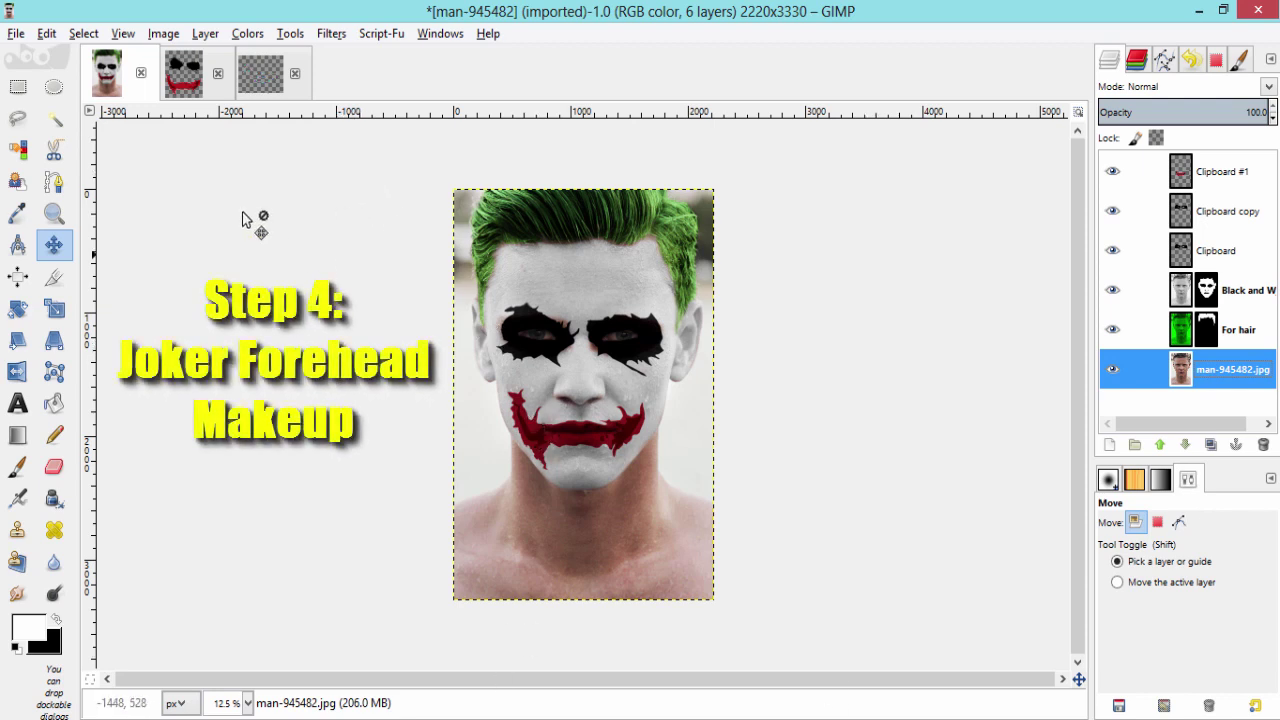
- Rectangle-select and copy the peel lines in the Joker head Makeup peel image
click(270, 80)
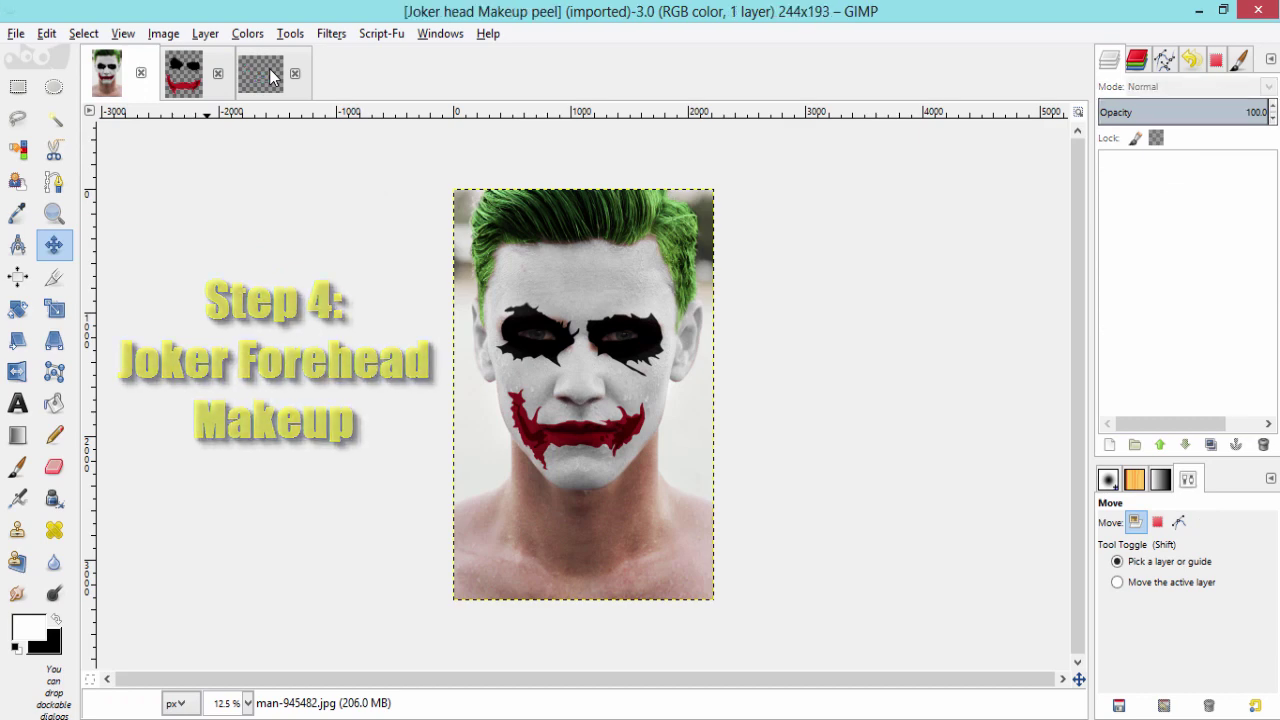
key(plus)
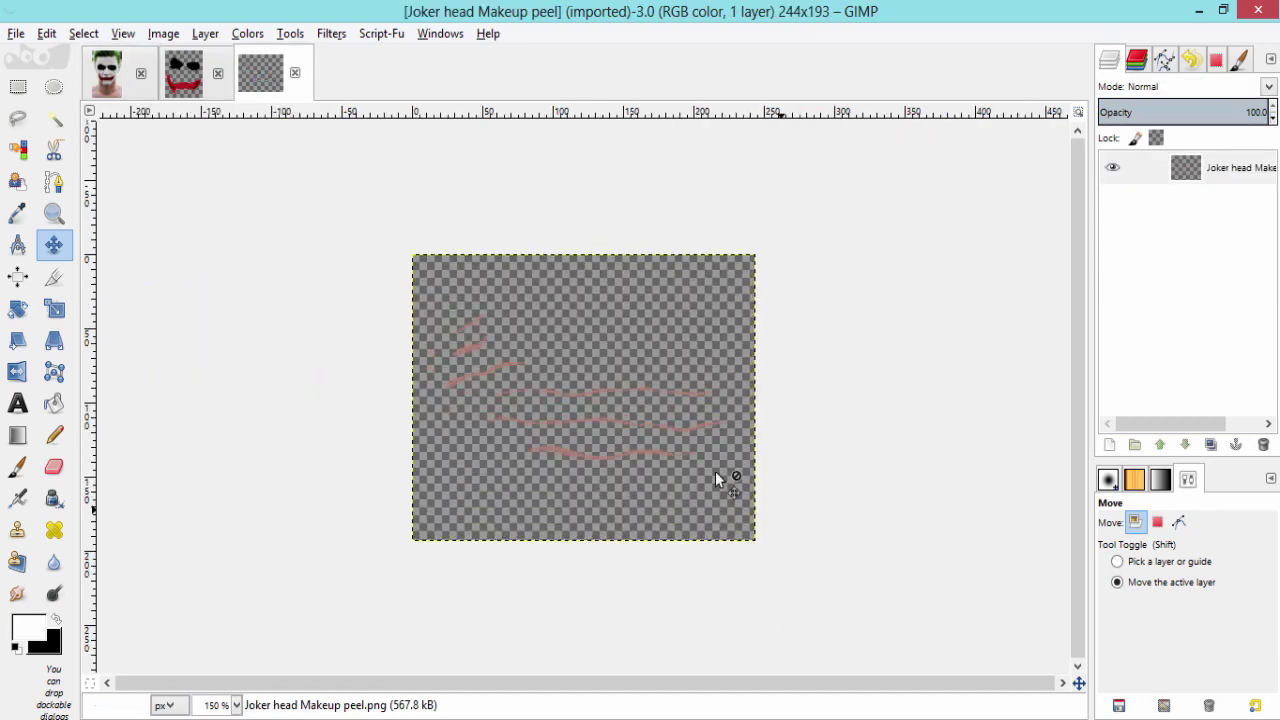
key(plus)
key(plus)
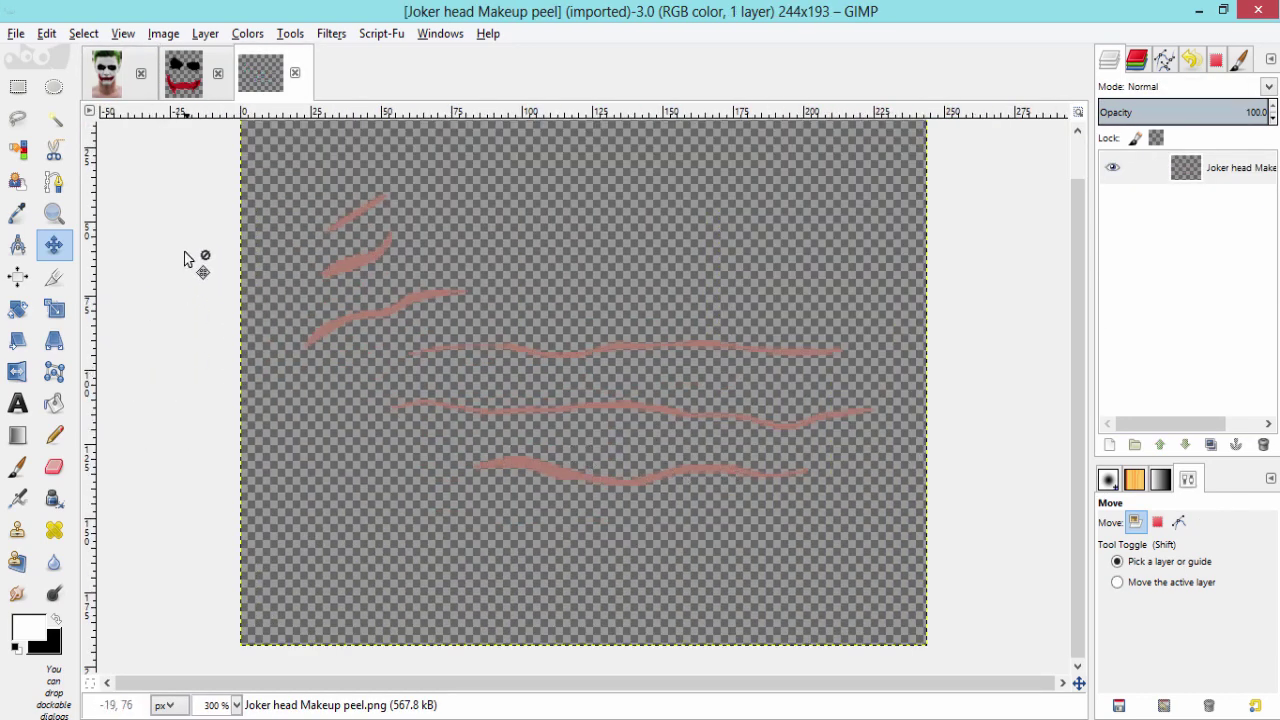
click(18, 87)
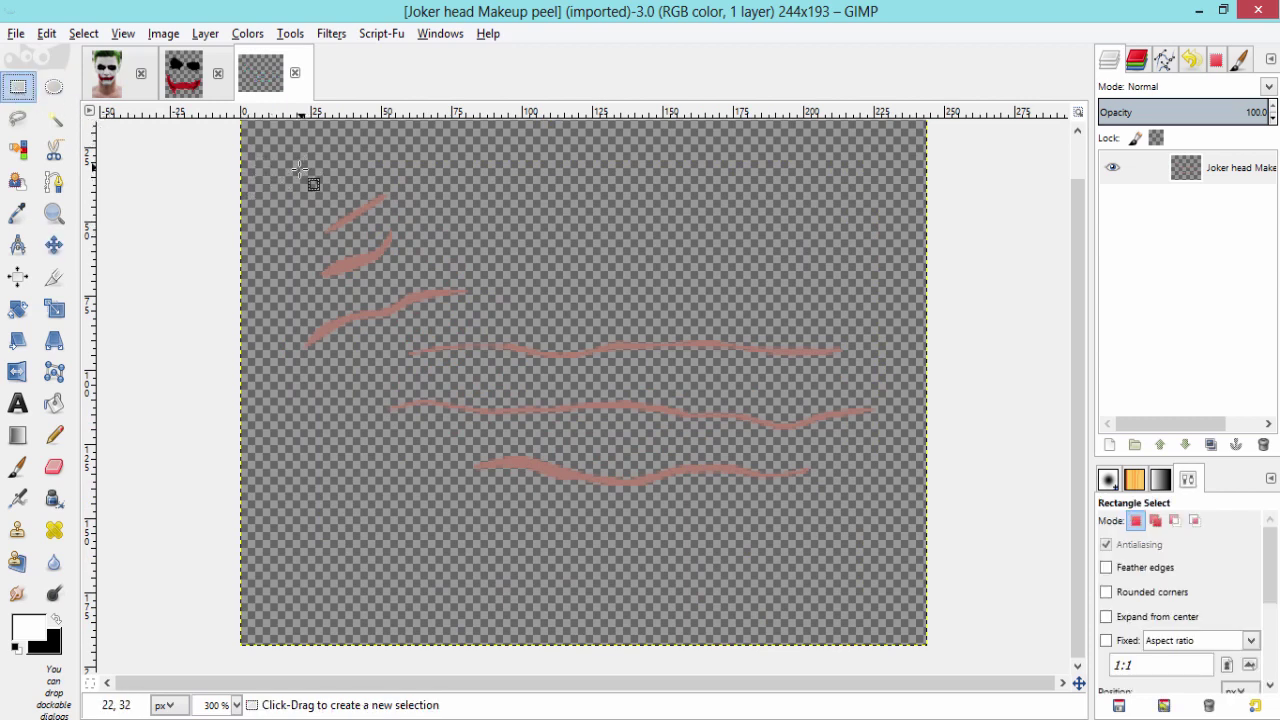
drag(299, 169, 888, 514)
key(ctrl+c)
- Measure the forehead's width and height on the portrait
key(alt+1)
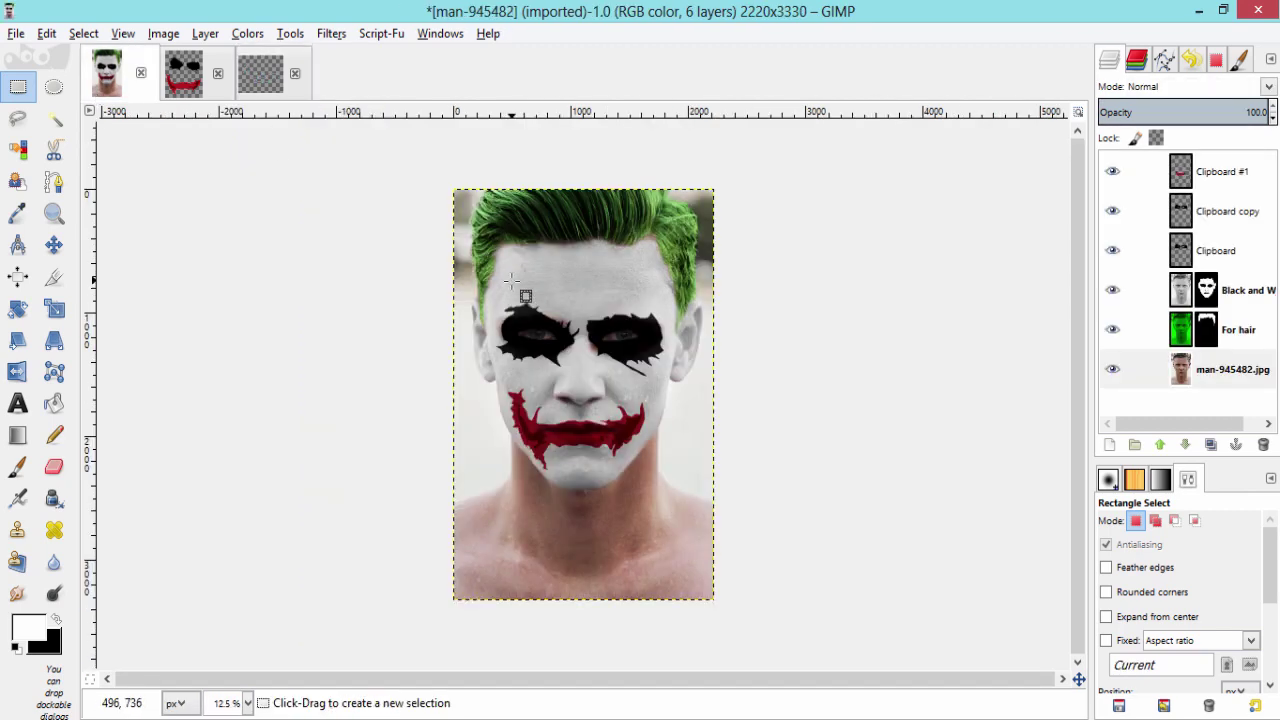
click(18, 245)
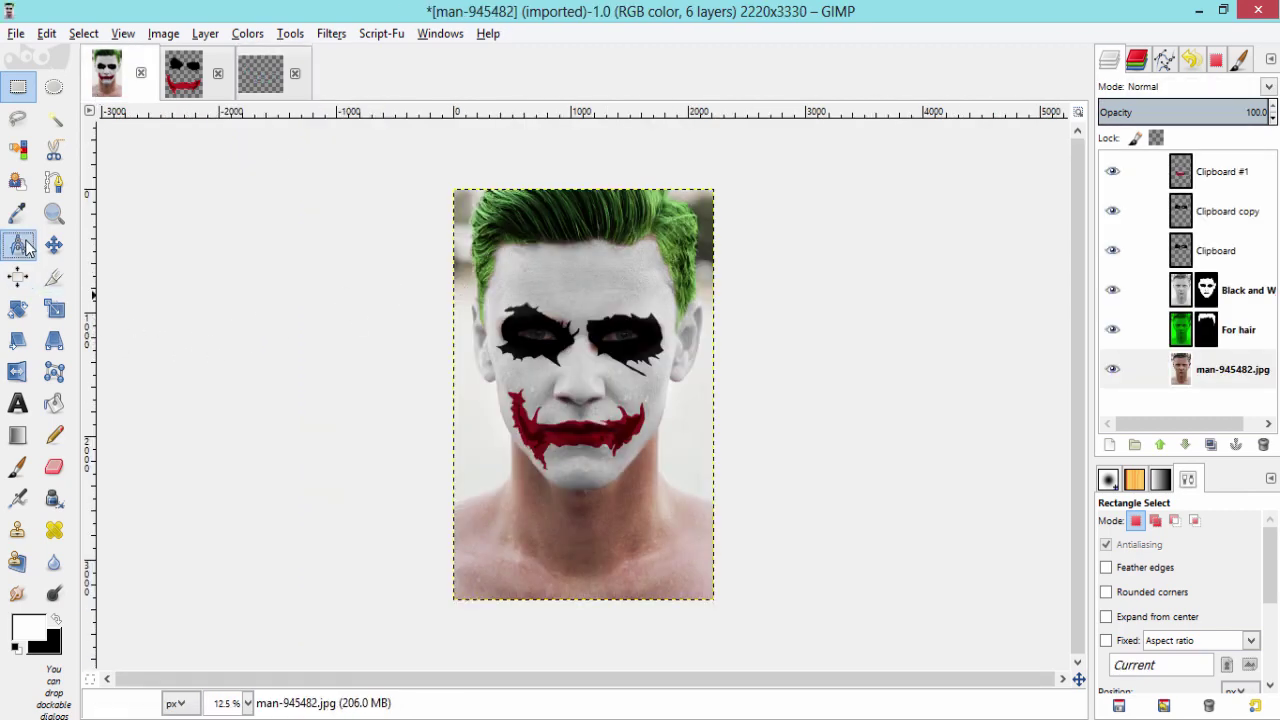
scroll(816, 291, up, 2)
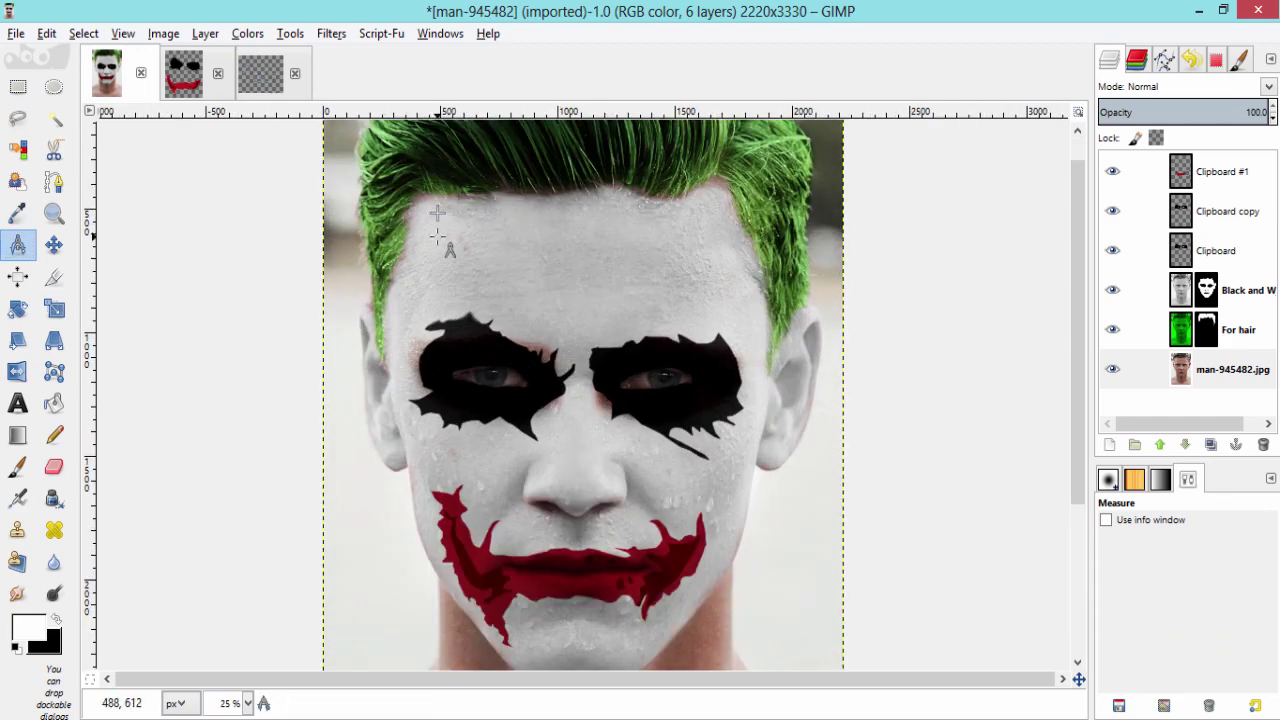
mouse_move(424, 213)
mouse_down()
mouse_move(724, 230)
mouse_move(724, 216)
mouse_up()
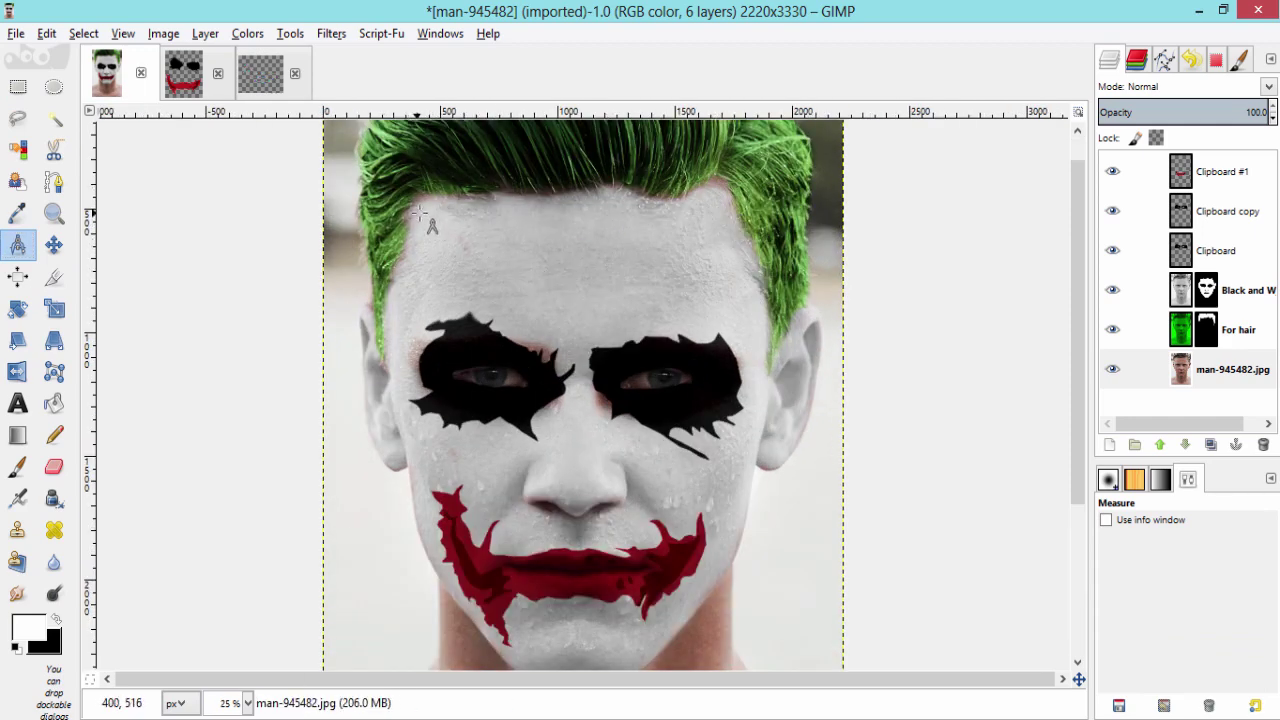
drag(421, 213, 420, 336)
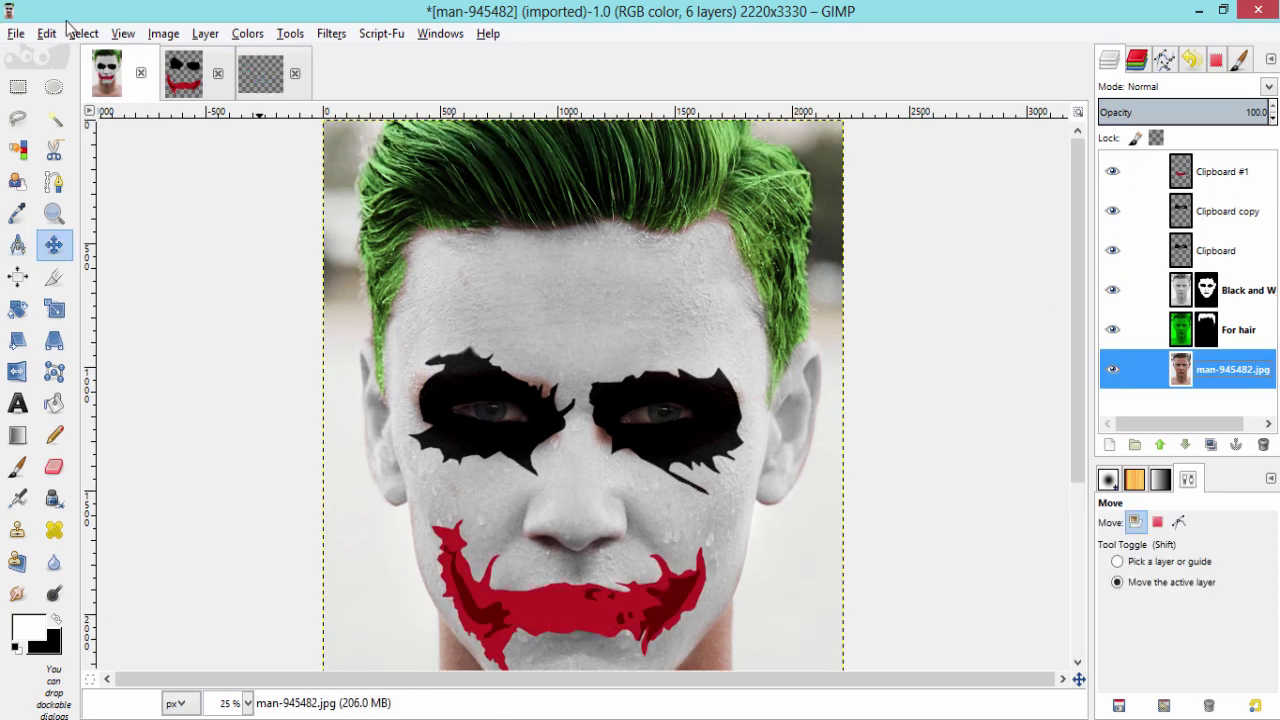
- Paste the peel lines as a new layer and move them onto the forehead
click(46, 34)
mouse_move(115, 257)
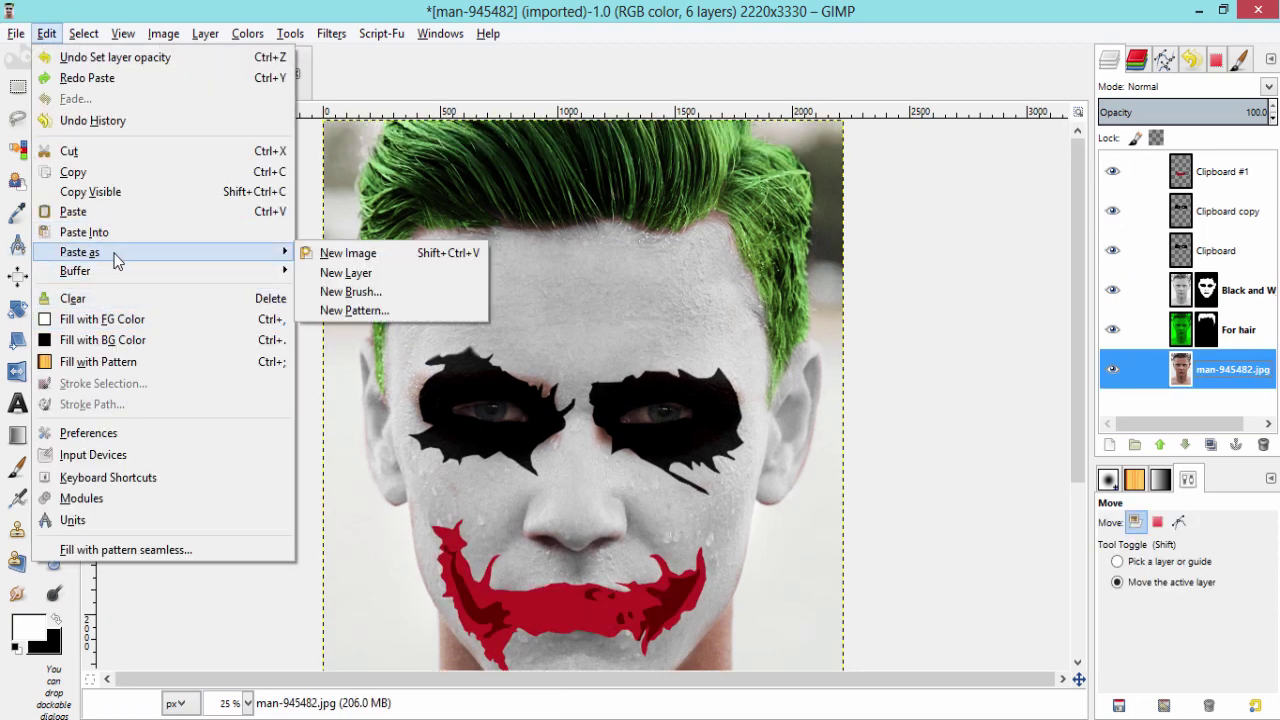
click(345, 272)
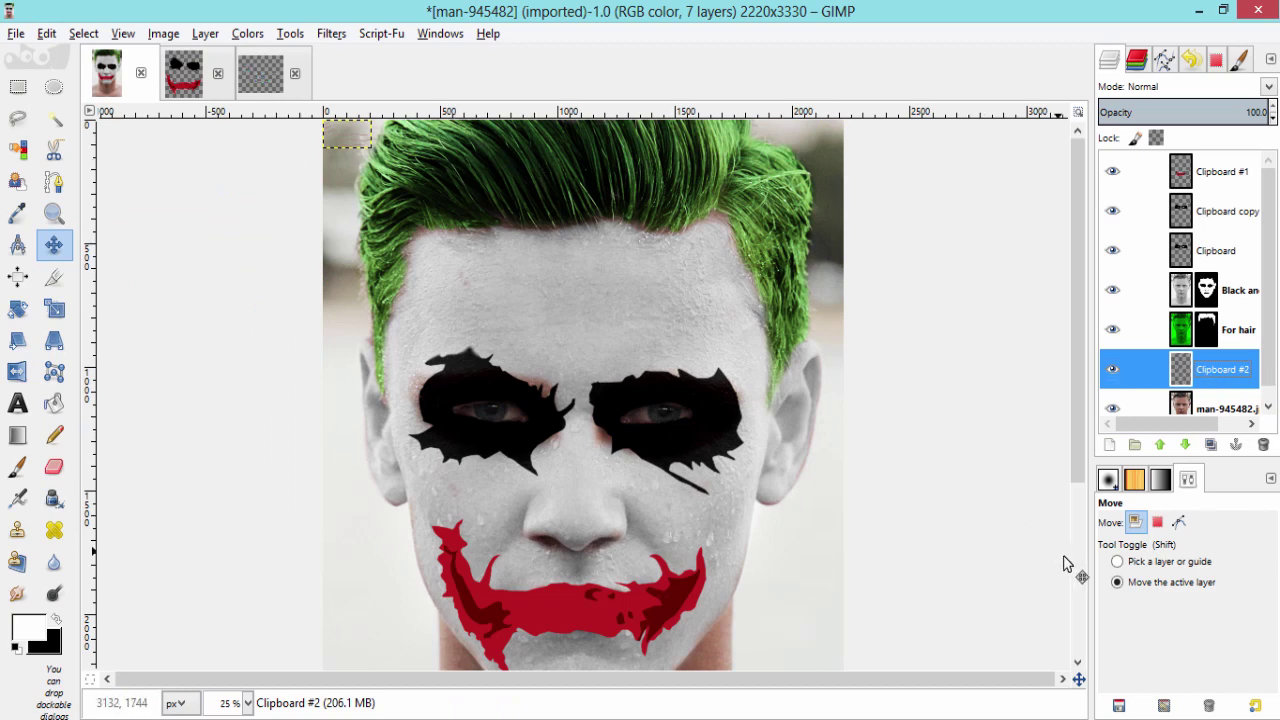
click(1133, 587)
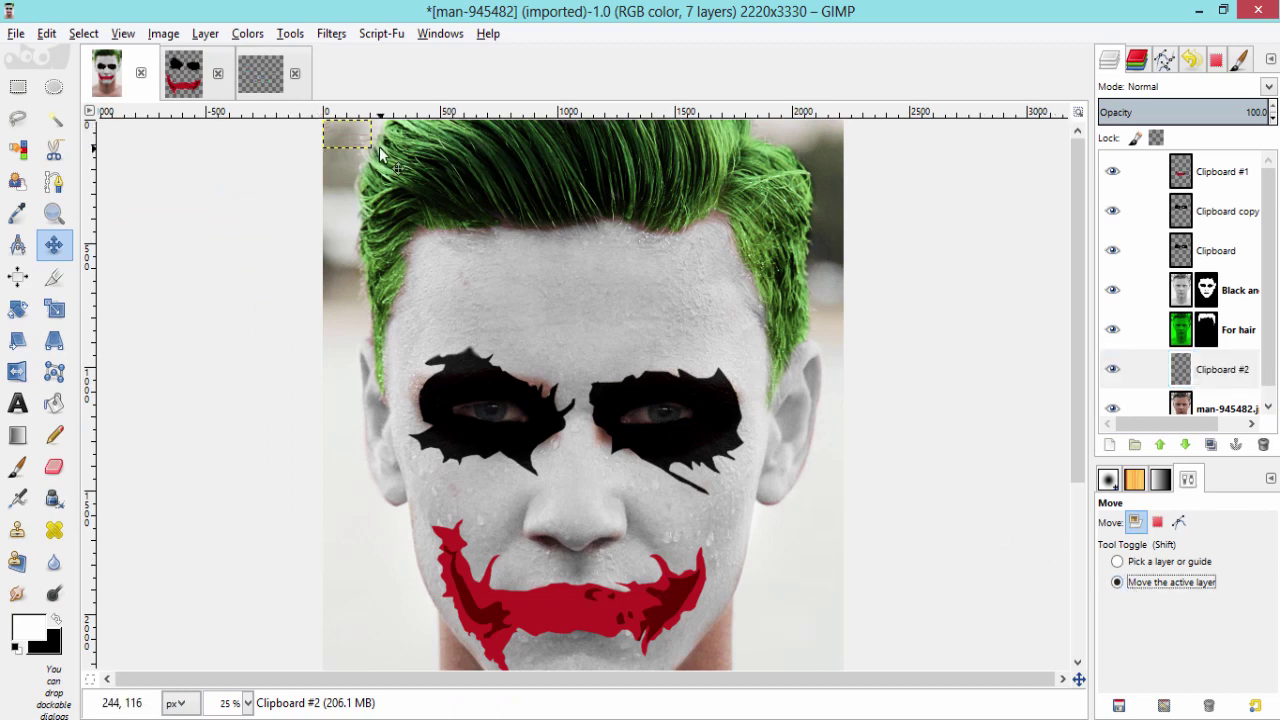
drag(355, 141, 577, 316)
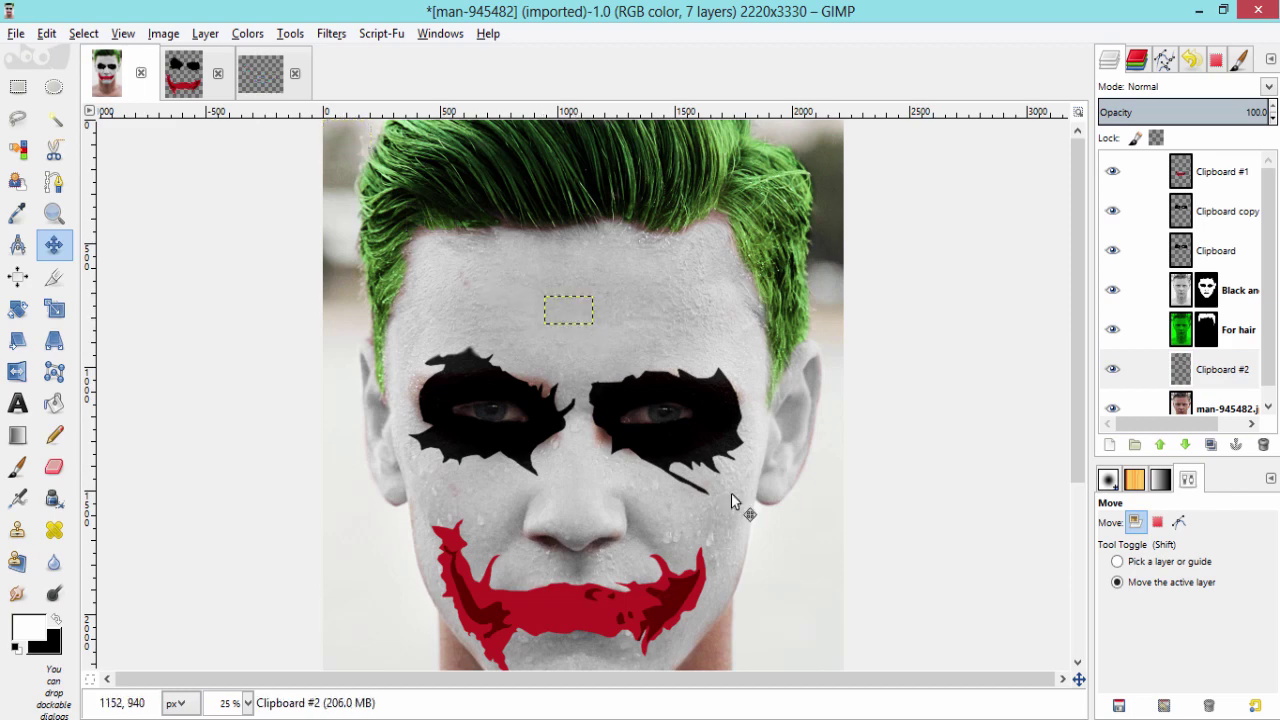
- Scale the Clipboard #2 layer to 1276 × 496 pixels
right_click(1203, 378)
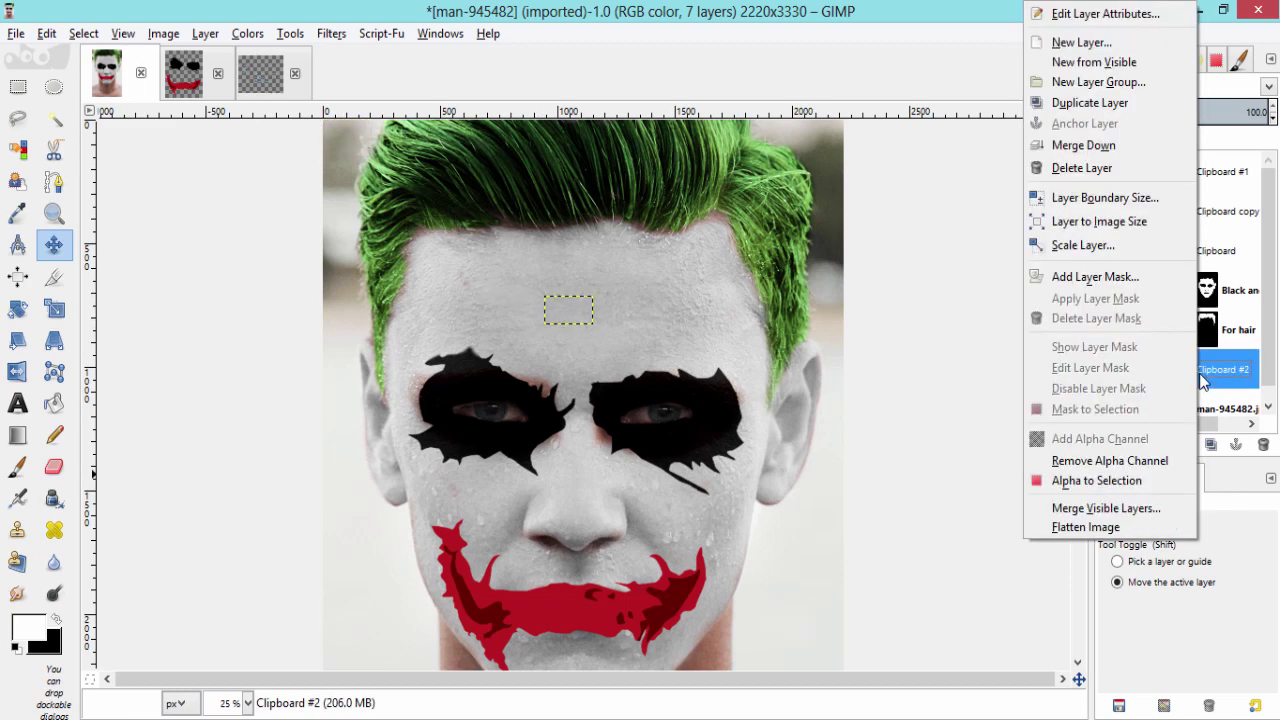
click(1099, 247)
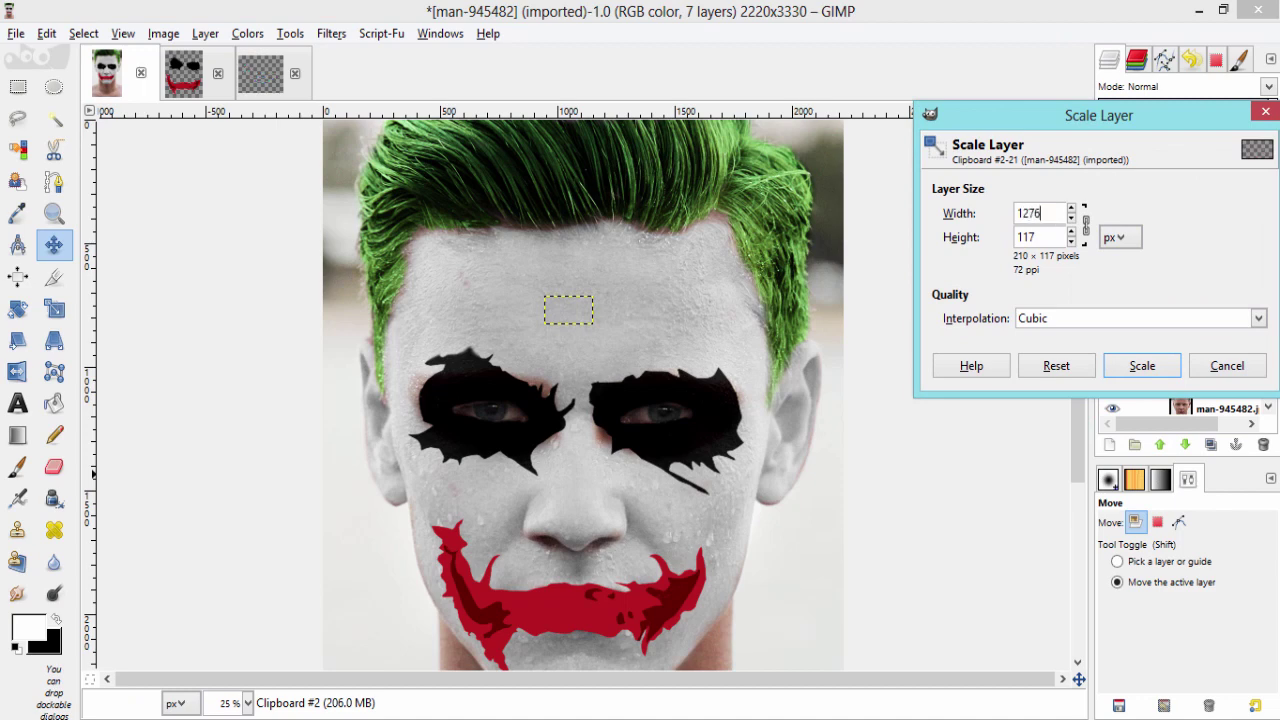
key(Tab)
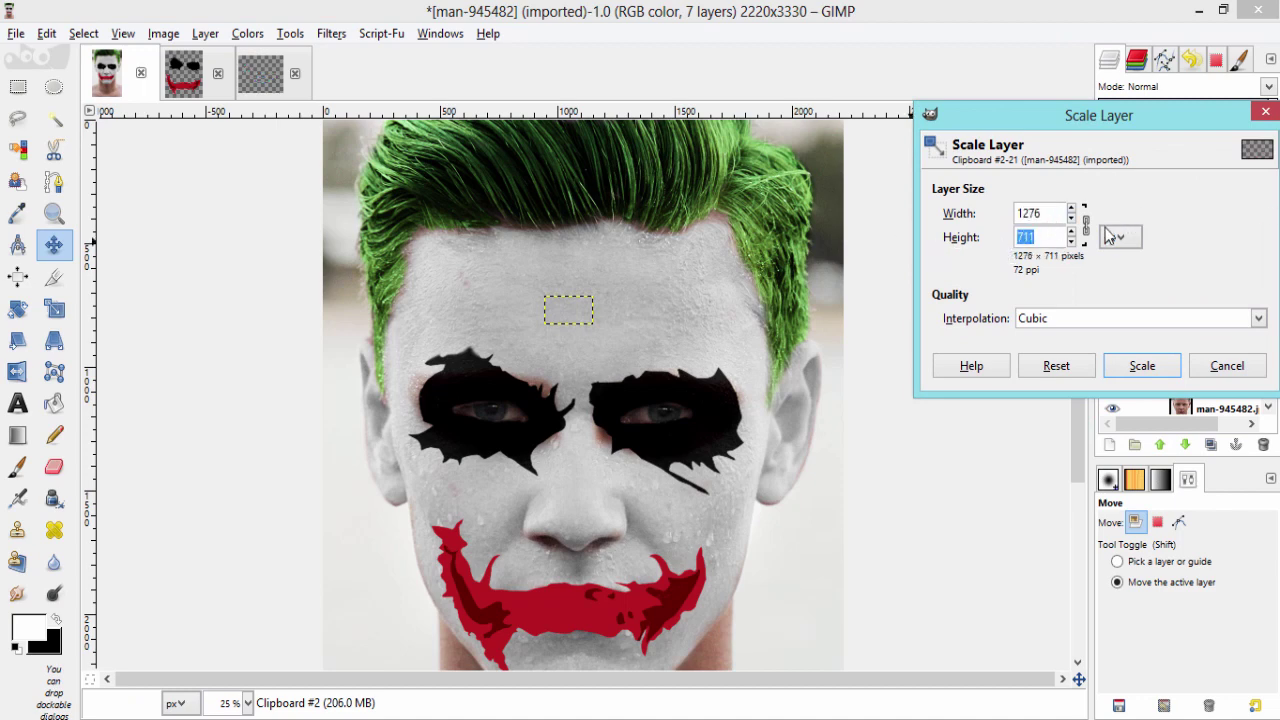
click(1045, 237)
click(1122, 372)
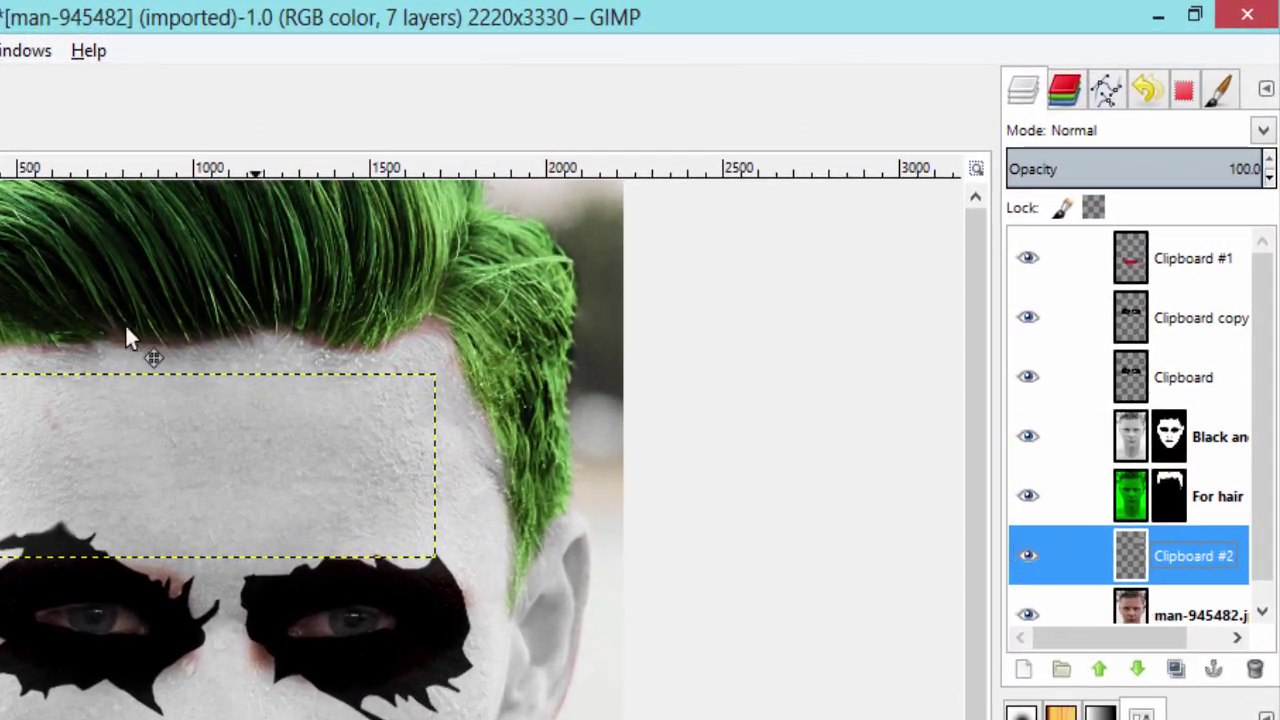
- Raise the peel lines layer above the white face layer and shift it up-left on the forehead
click(1099, 669)
click(1099, 669)
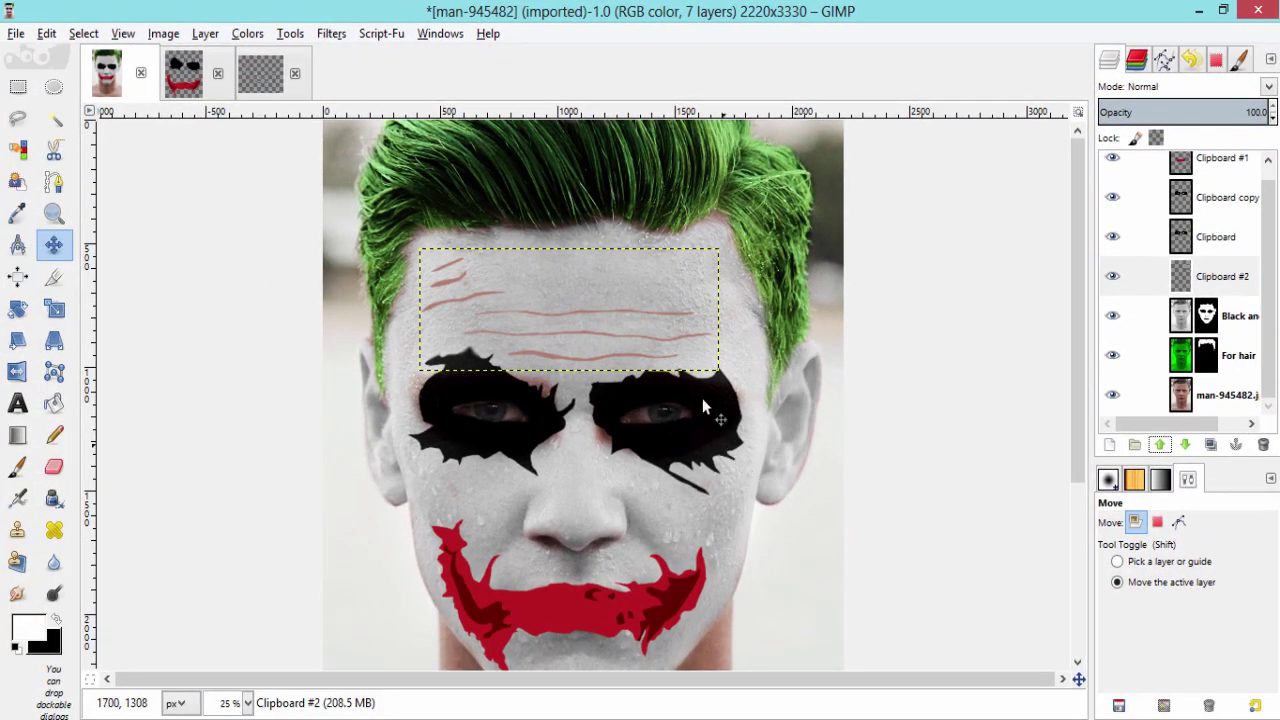
click(54, 244)
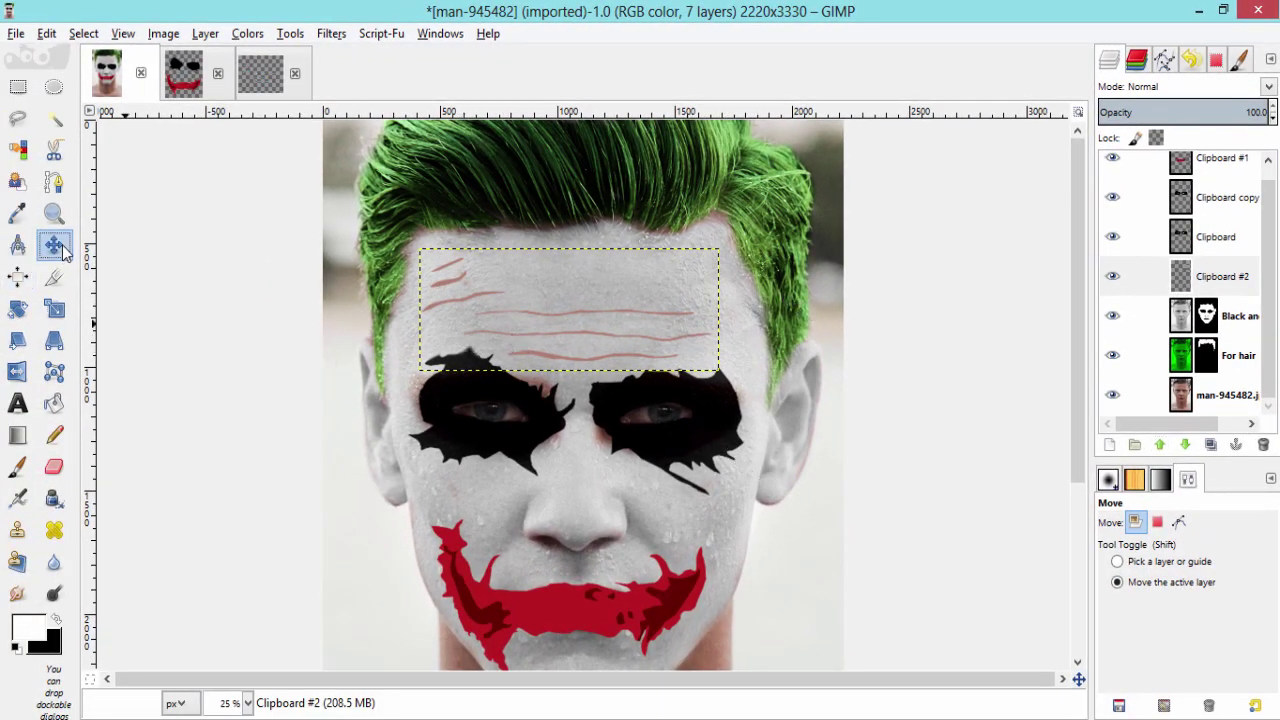
drag(579, 330, 571, 319)
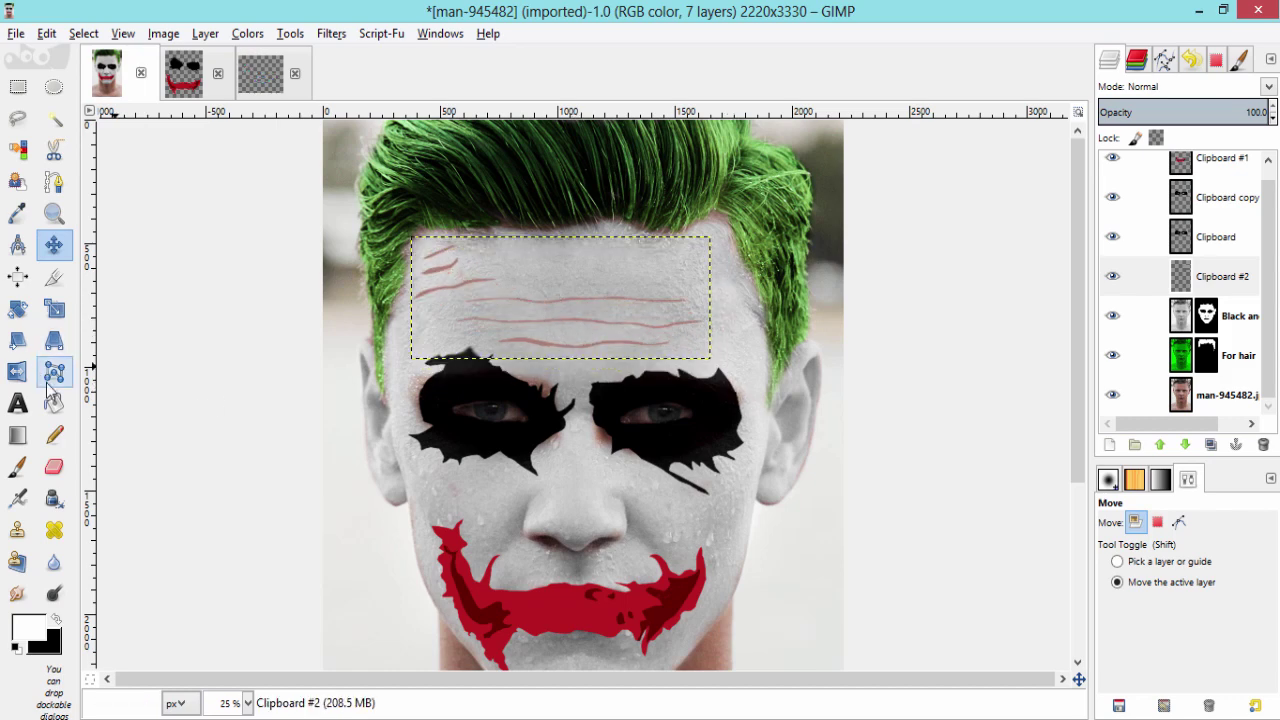
- Stretch the forehead lines slightly taller to 1412 × 524 pixels
click(54, 308)
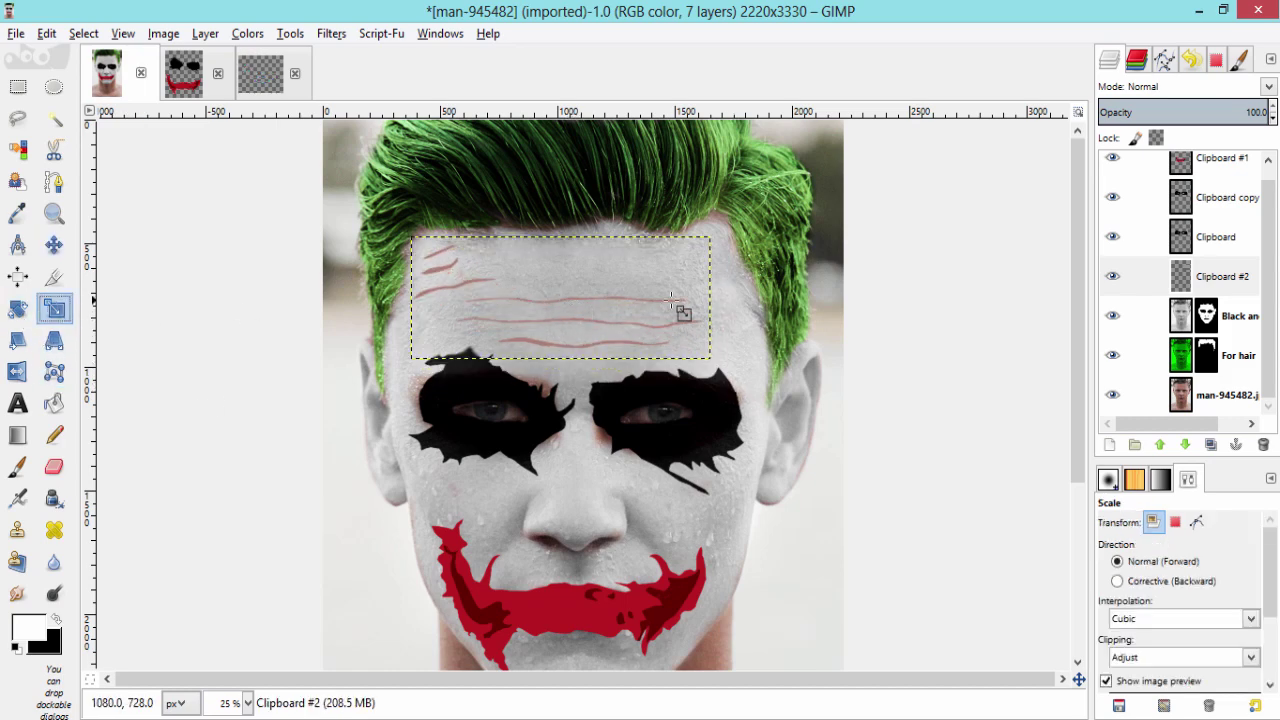
click(745, 262)
drag(748, 265, 747, 257)
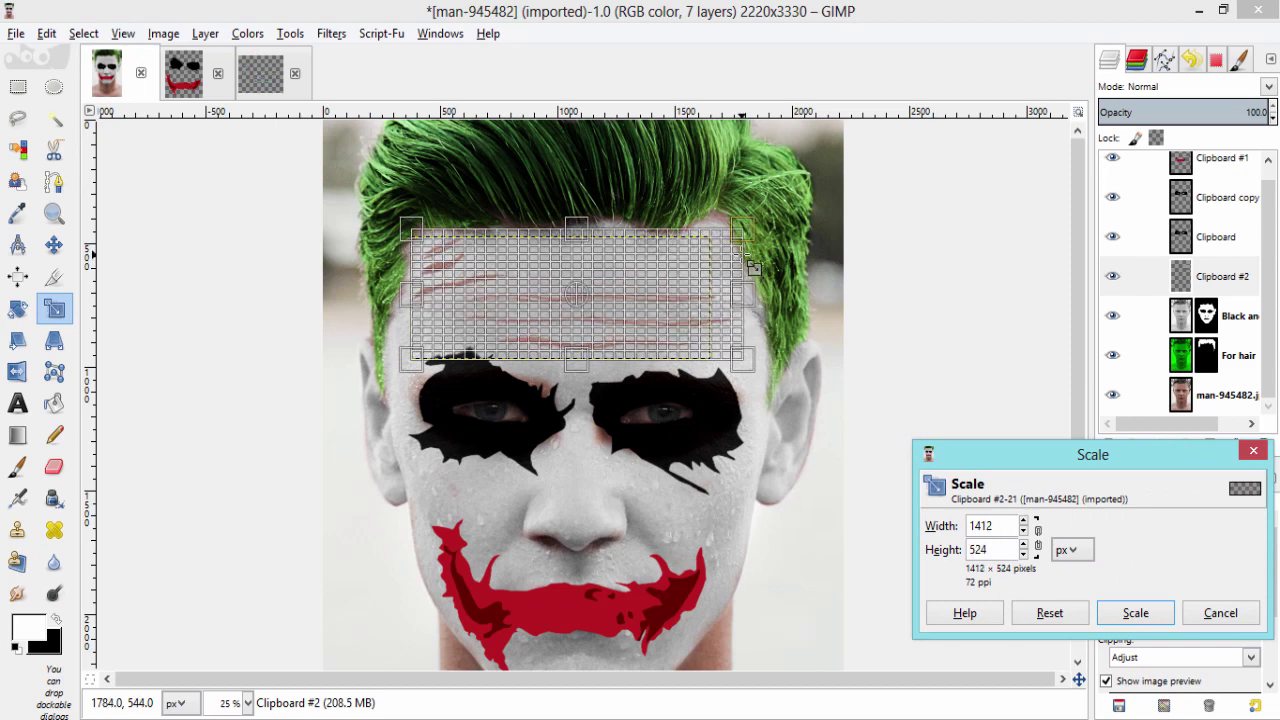
click(1135, 613)
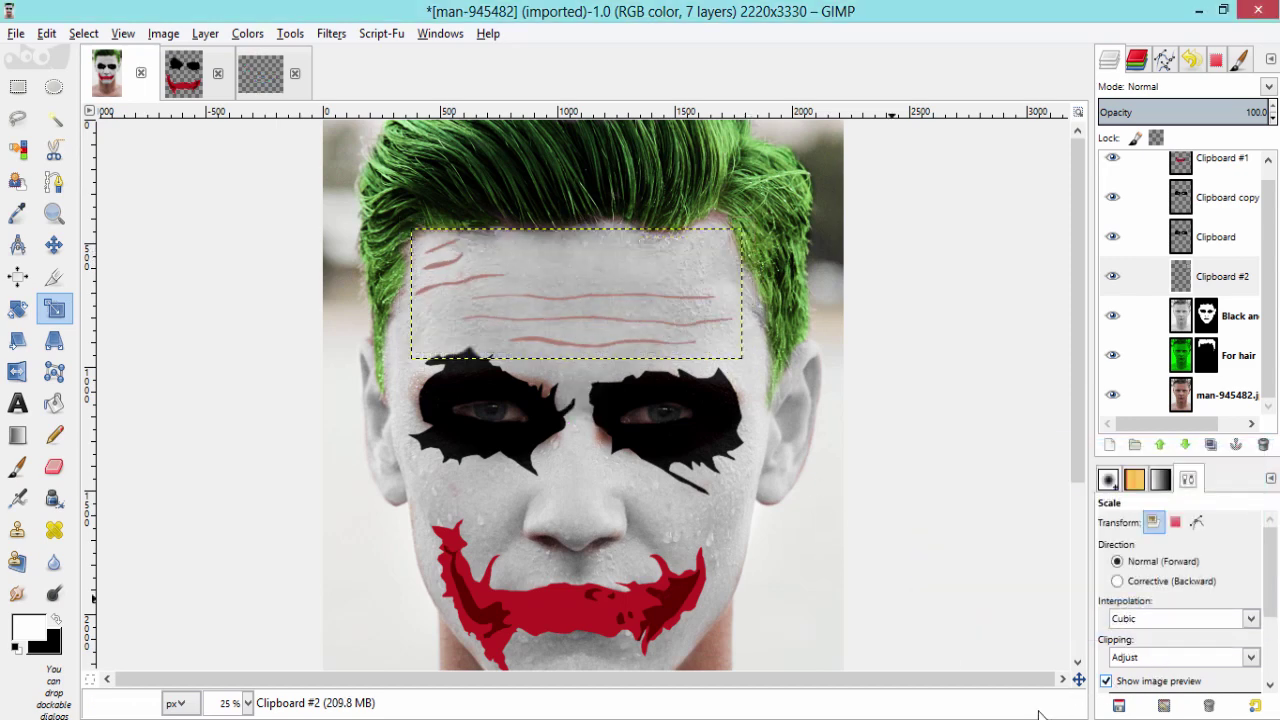
scroll(606, 480, down, 3)
scroll(930, 485, up, 3)
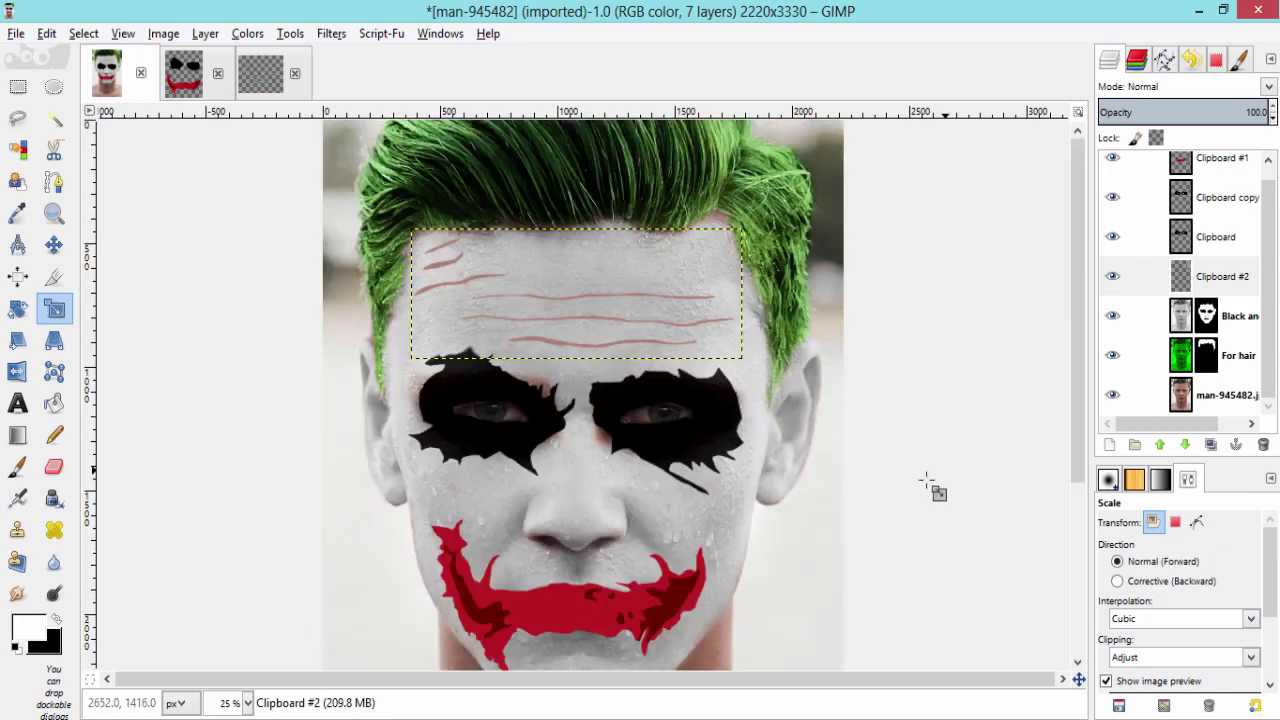
- Set the red smile layer's blend mode to Multiply
click(1245, 168)
click(1266, 88)
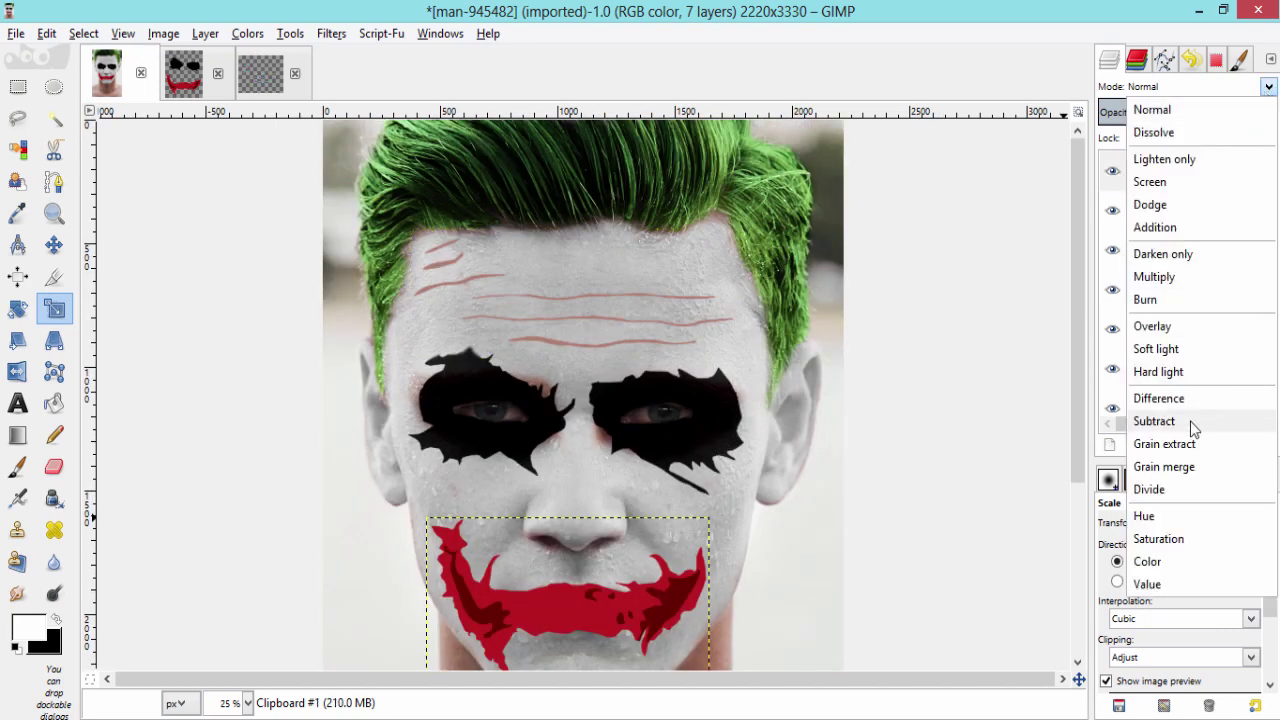
click(1165, 278)
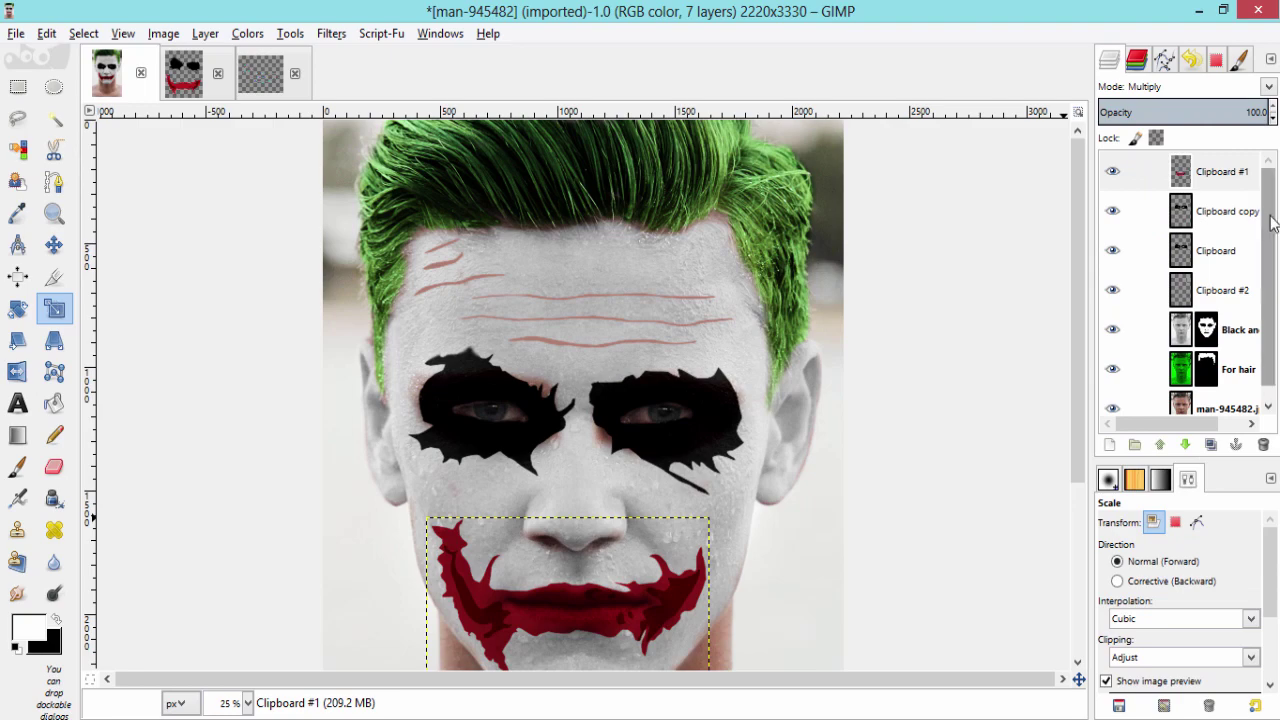
scroll(1235, 298, down, 1)
- Switch the forehead lines layer to Multiply and lower its opacity
click(1230, 280)
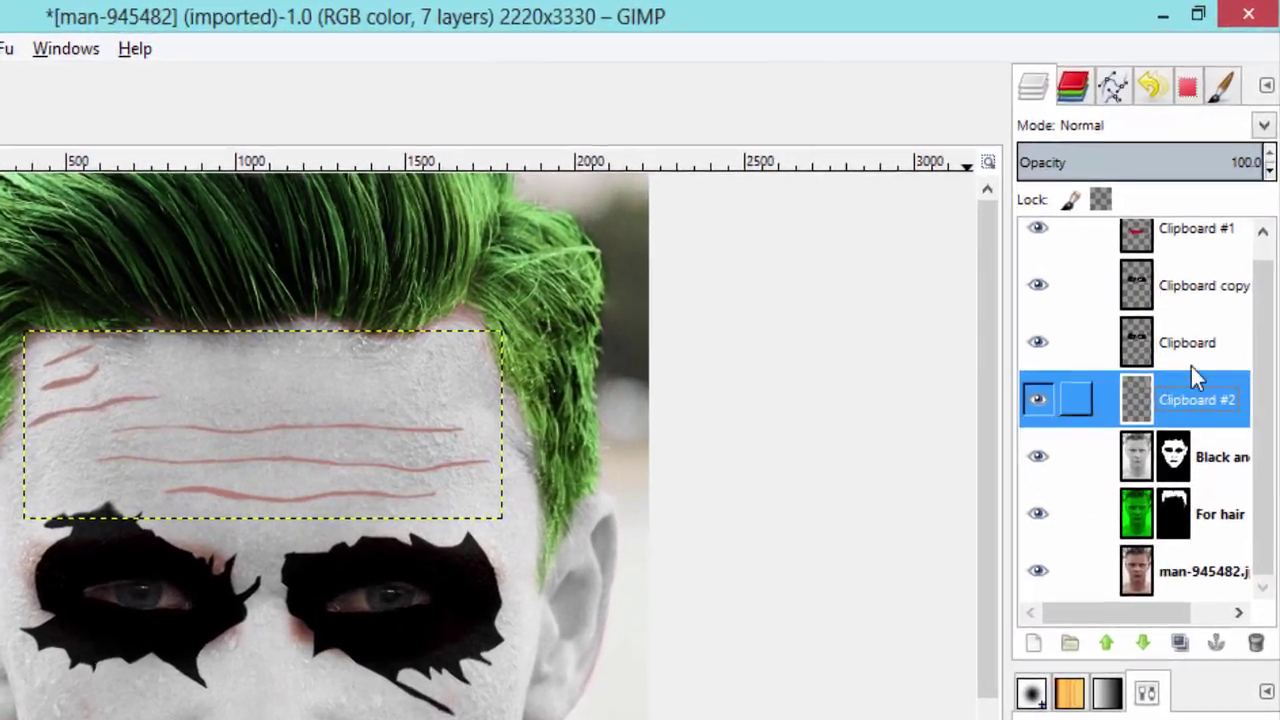
scroll(1266, 88, down, 5)
click(1268, 87)
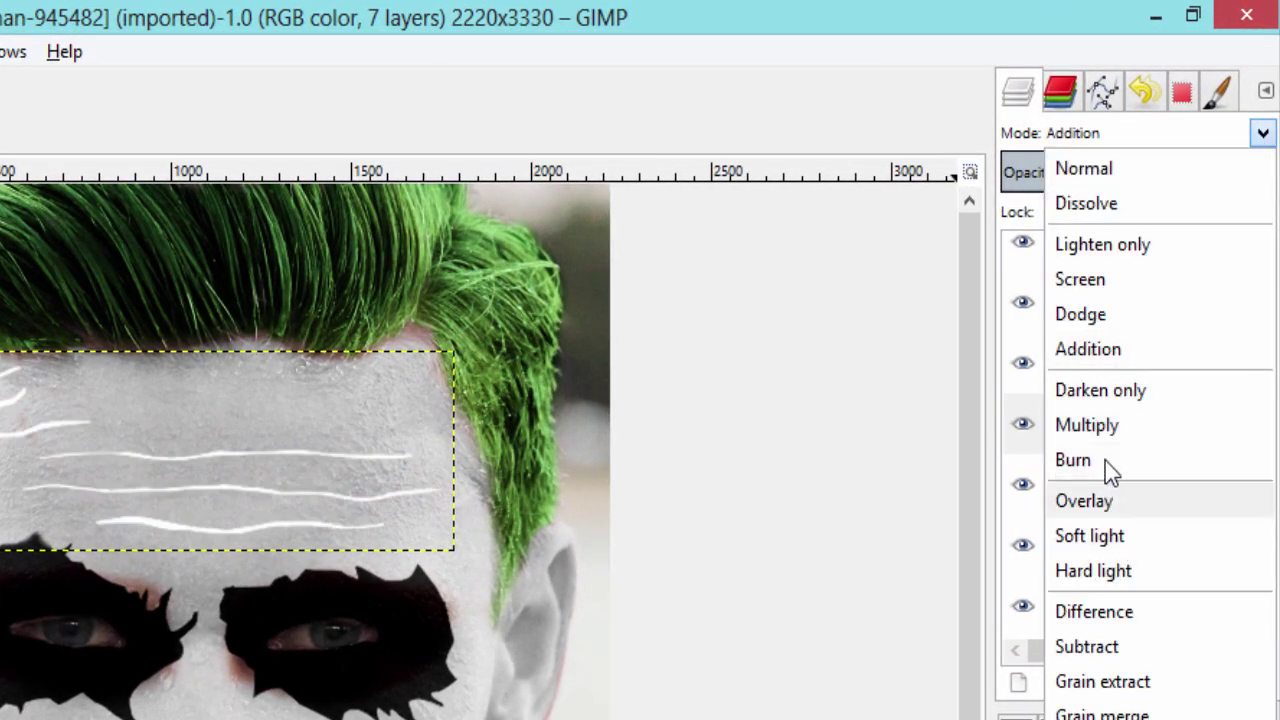
click(1100, 425)
drag(1243, 171, 1116, 168)
click(1106, 170)
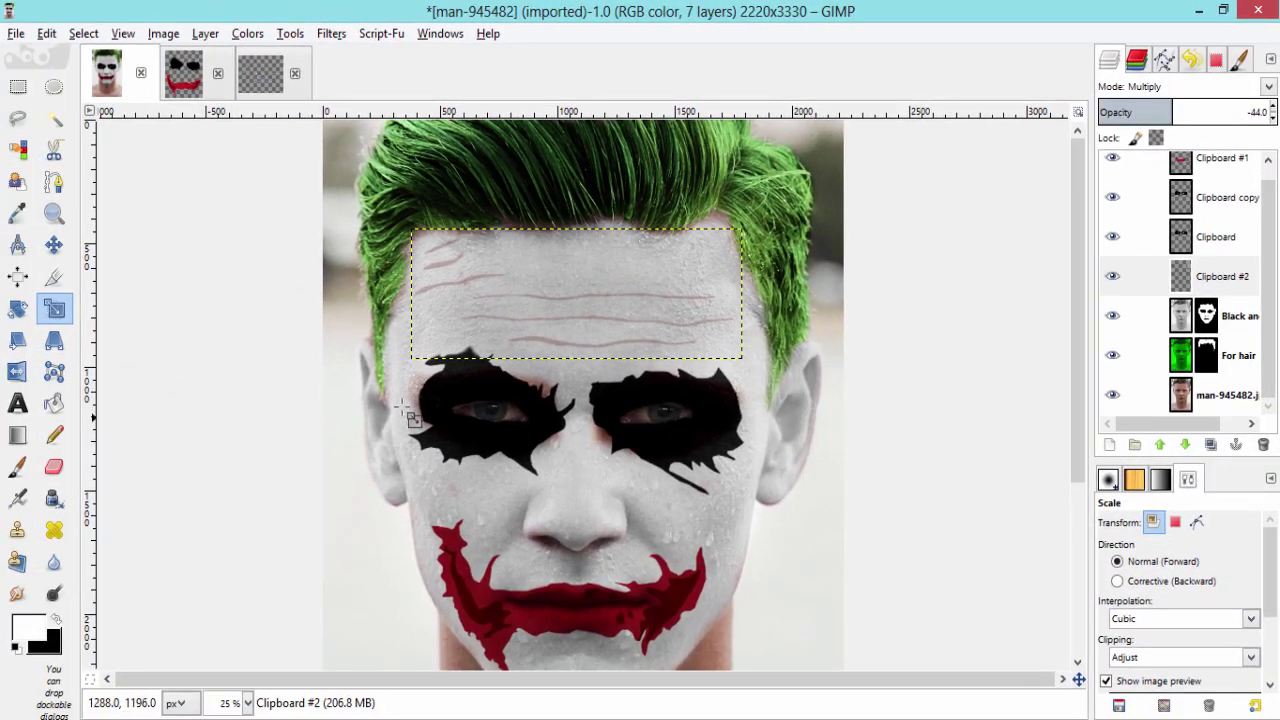
- Scale the wrinkle lines to 1436 × 556 pixels and set their opacity to 57.1
click(63, 488)
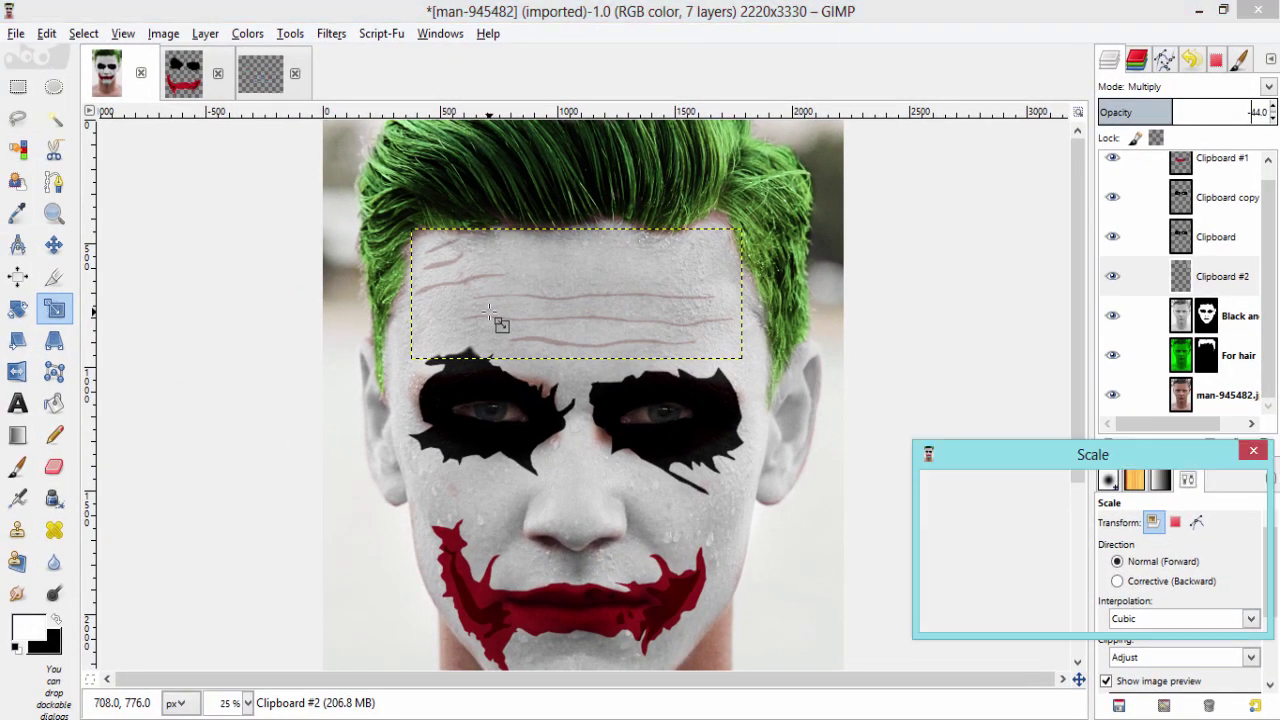
click(492, 315)
drag(447, 349, 437, 345)
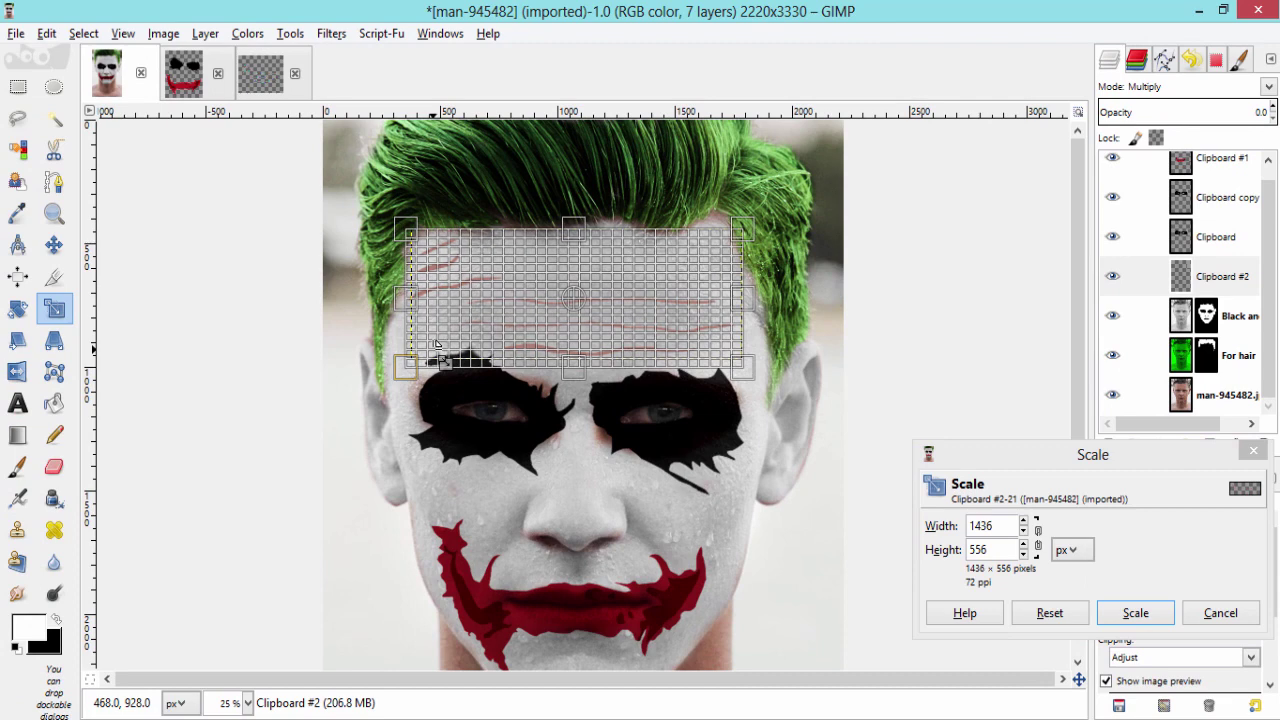
click(1134, 611)
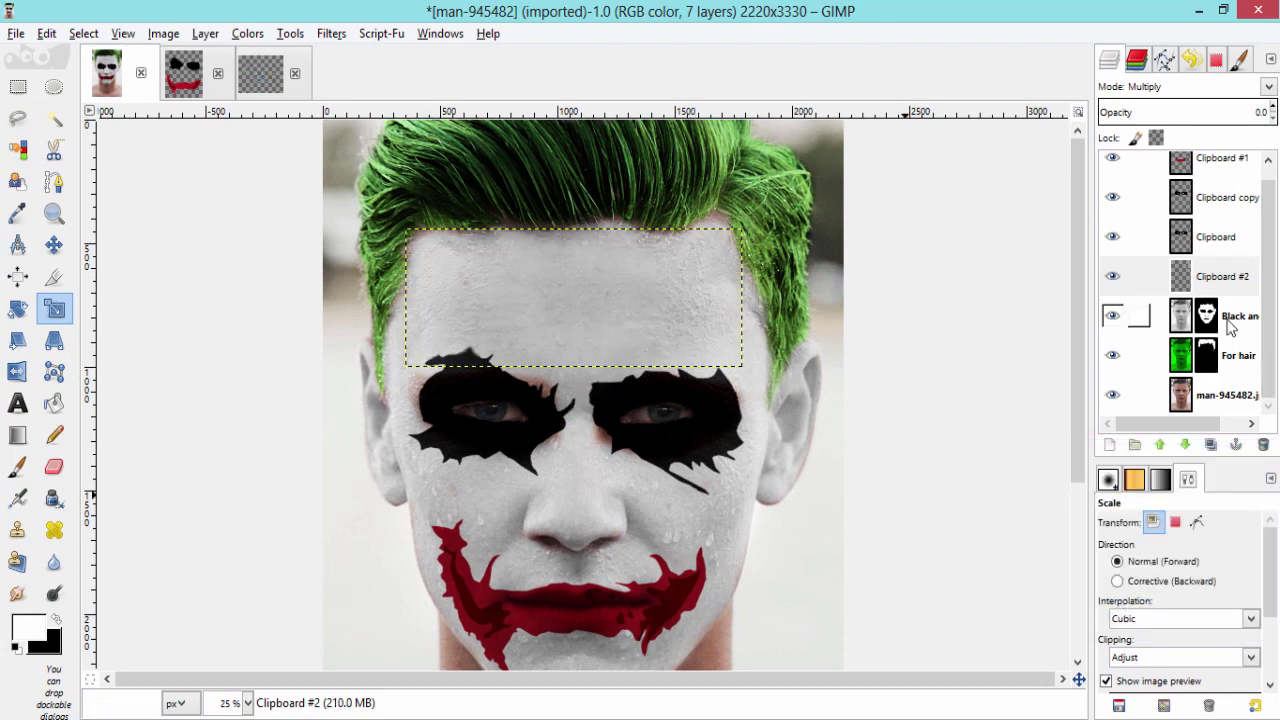
click(1264, 113)
drag(1264, 113, 1196, 113)
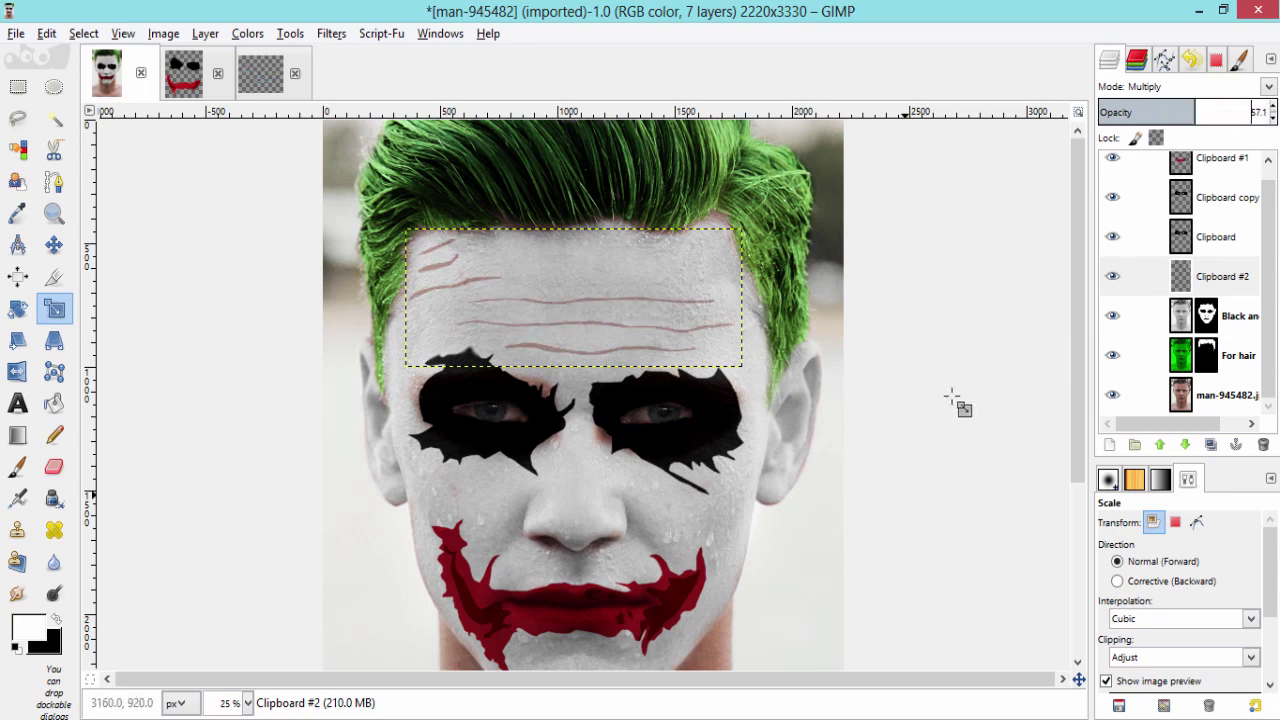
click(54, 435)
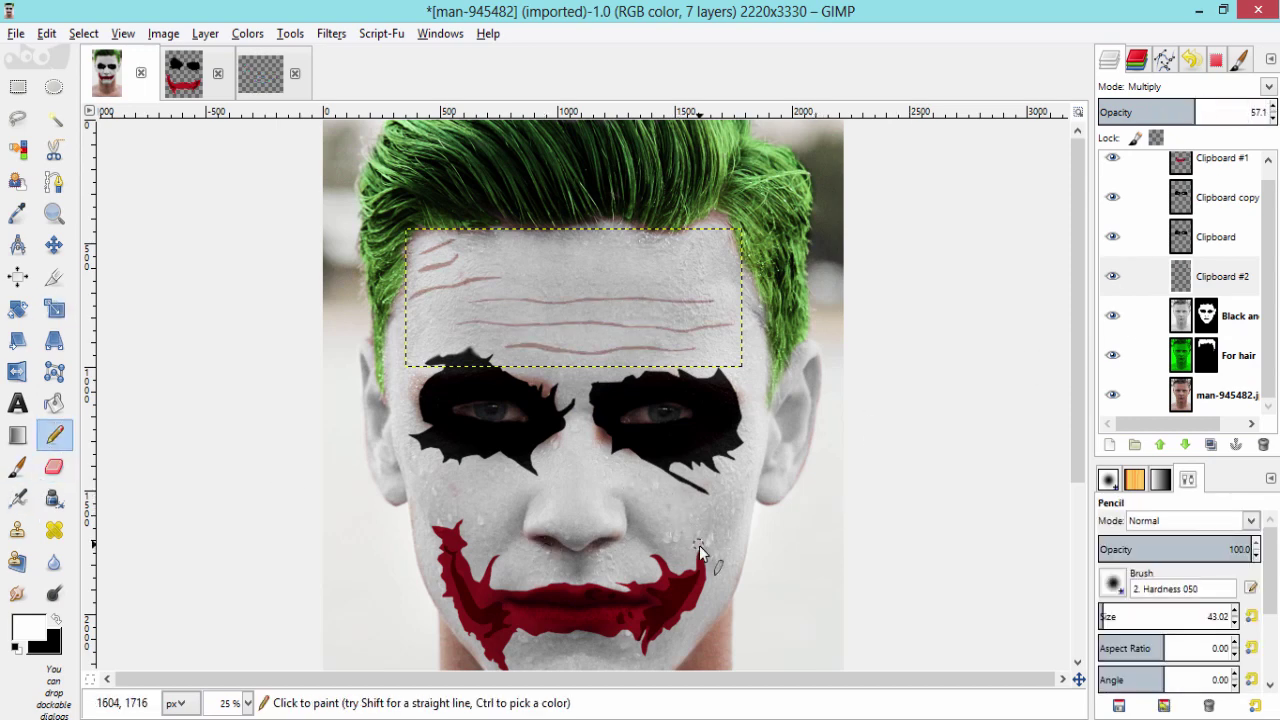
key(minus)
key(minus)
key(minus)
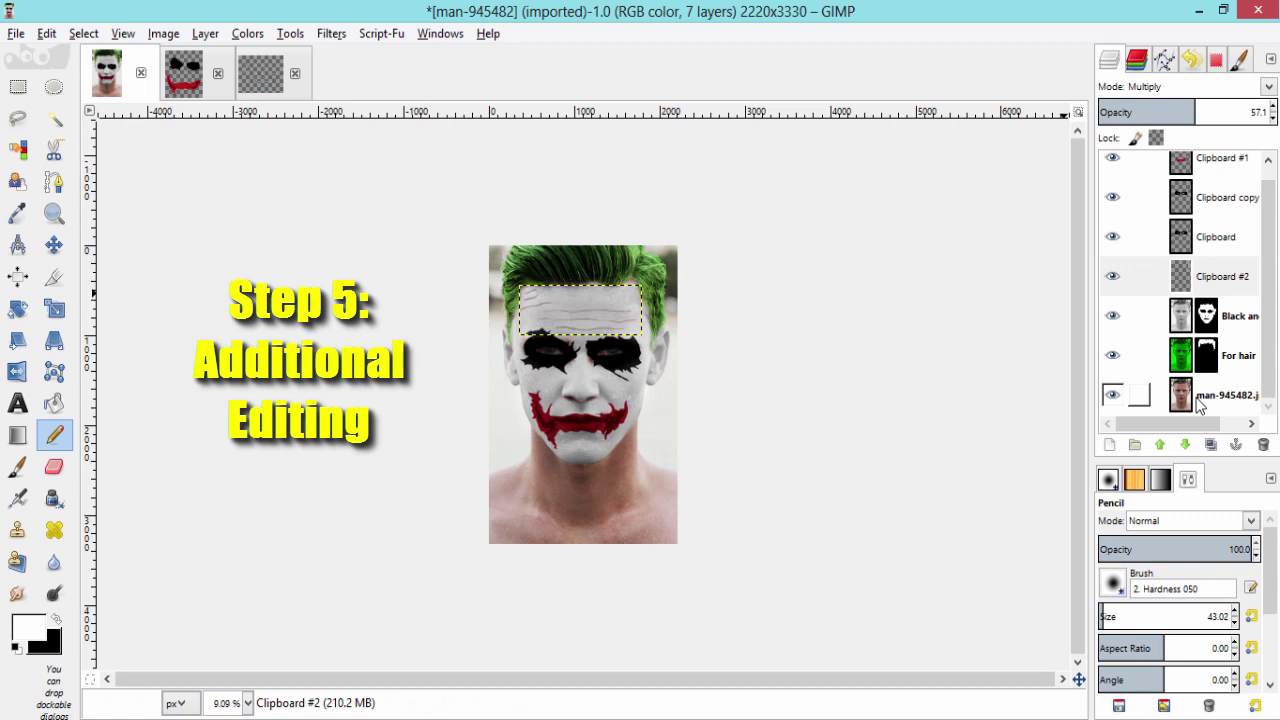
- Merge all the Joker layers into one man-945482.jpg layer with Flatten Image
scroll(1205, 260, up, 1)
click(1205, 254)
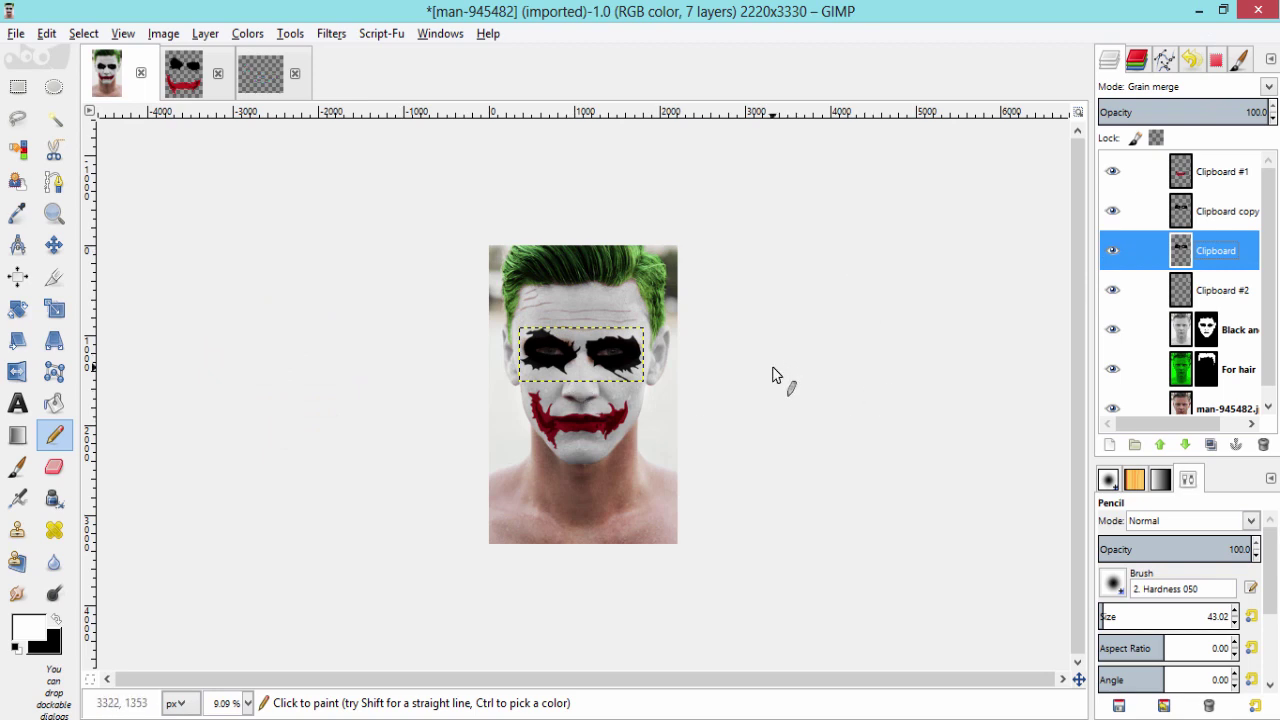
key(plus)
key(plus)
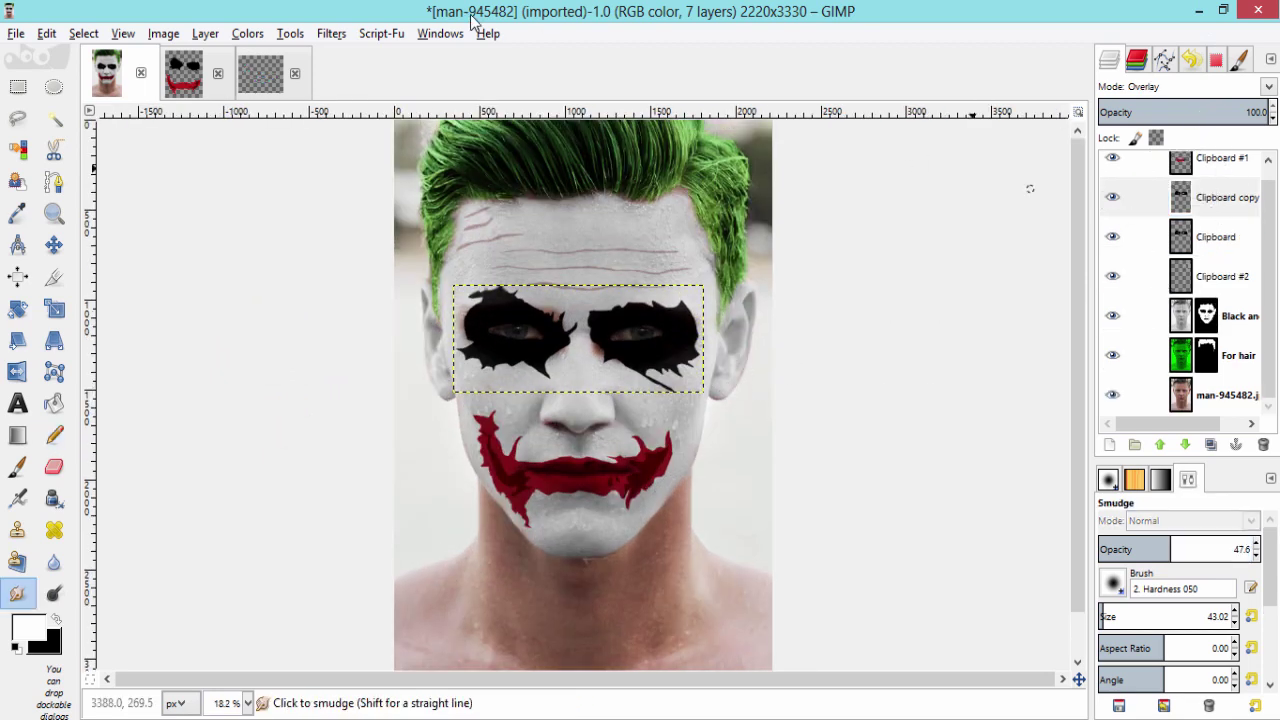
click(163, 33)
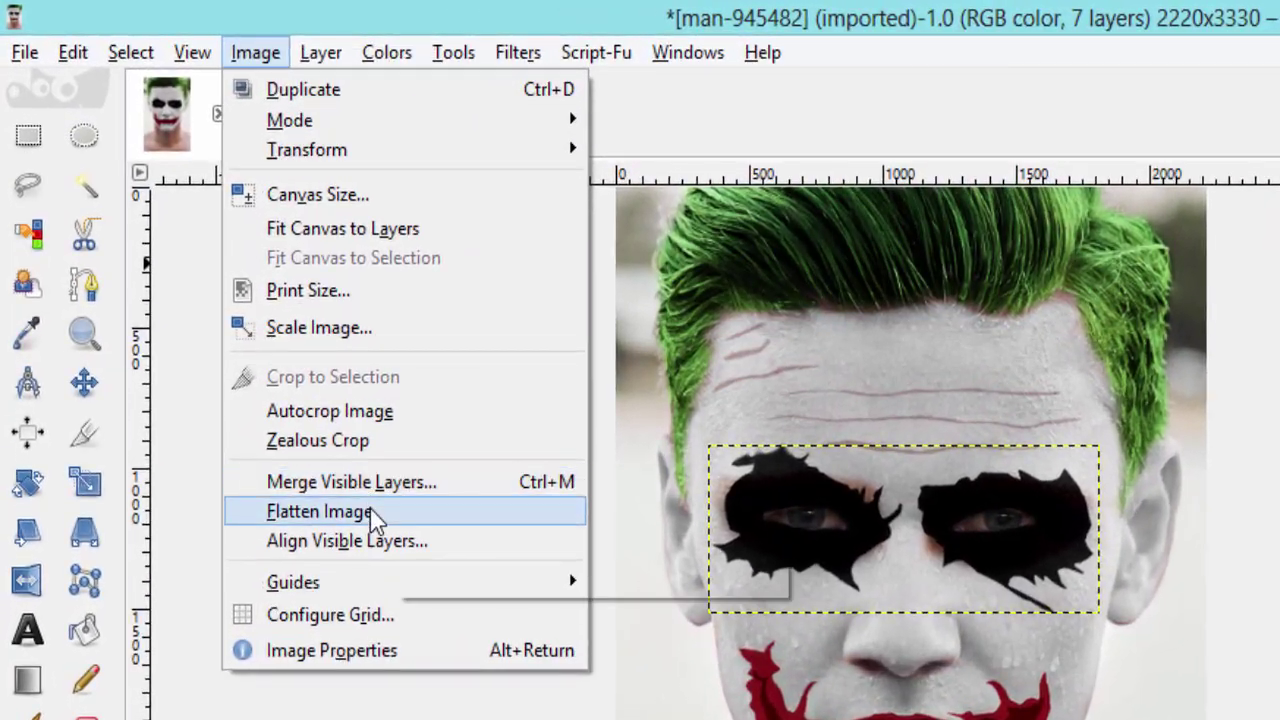
click(372, 512)
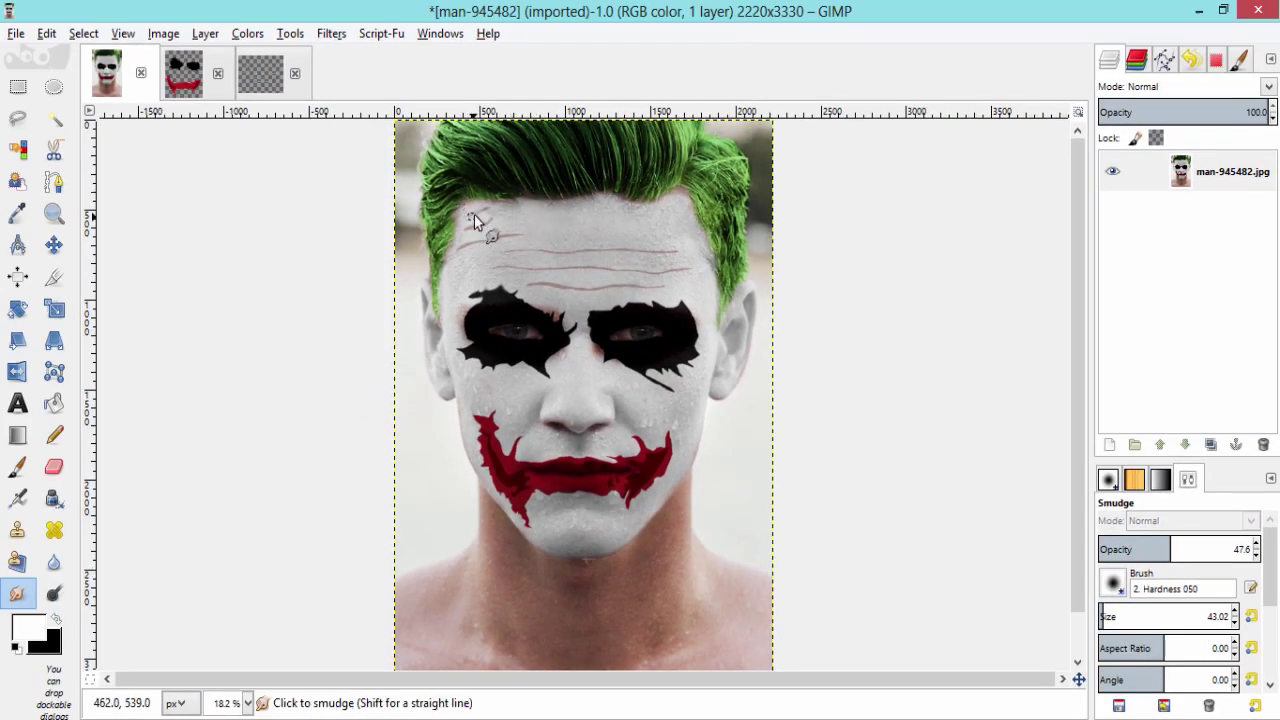
- Smudge the black paint above the left eye upward with brush size 100 at strength 28
drag(489, 312, 508, 318)
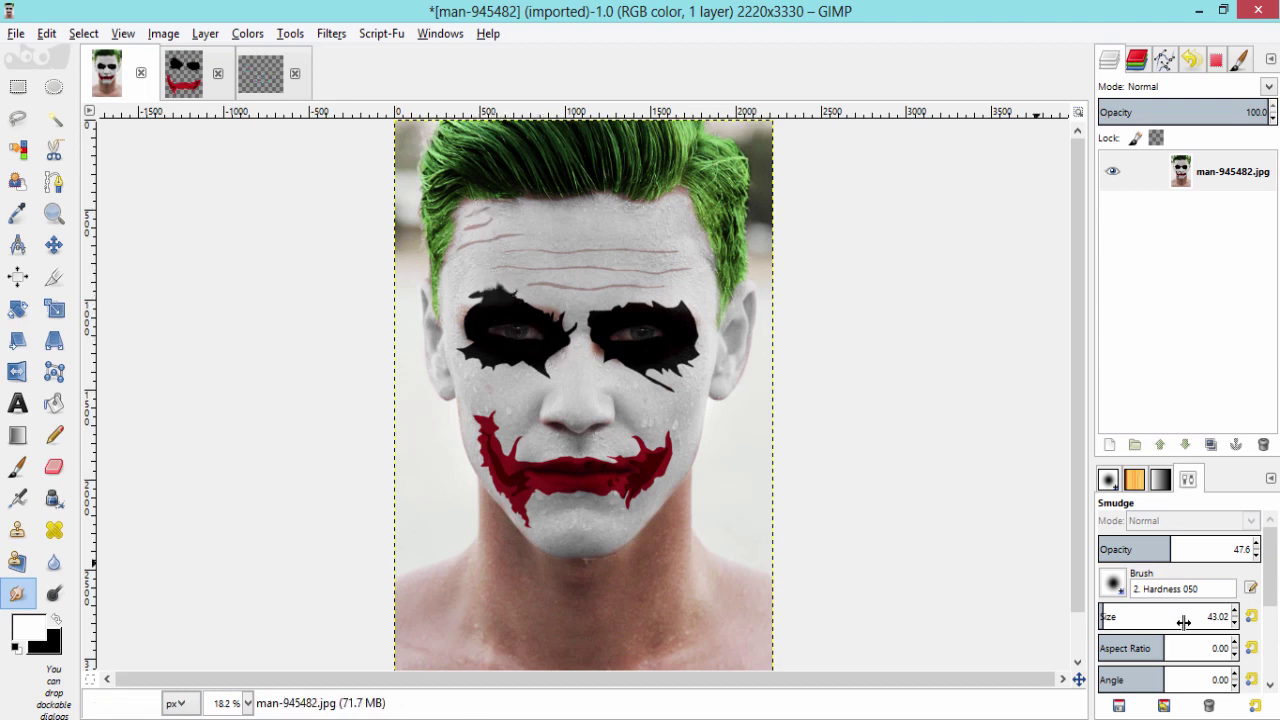
drag(1104, 614, 1110, 614)
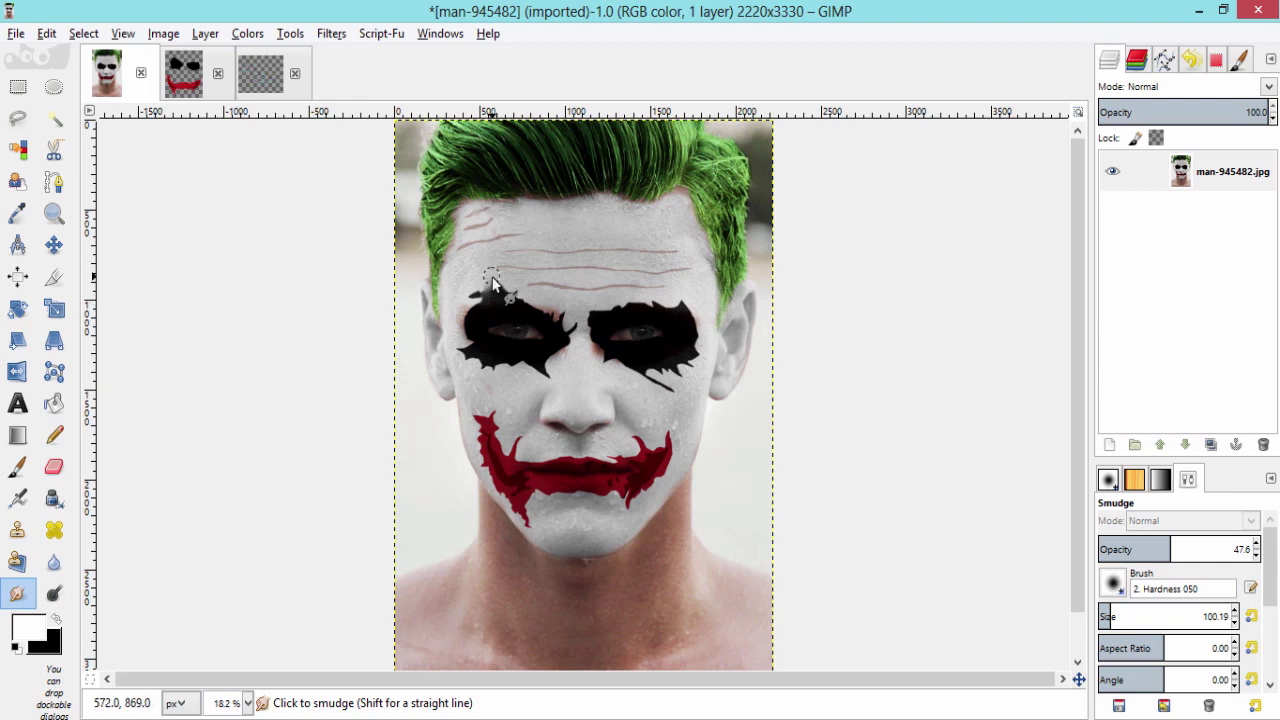
click(1143, 549)
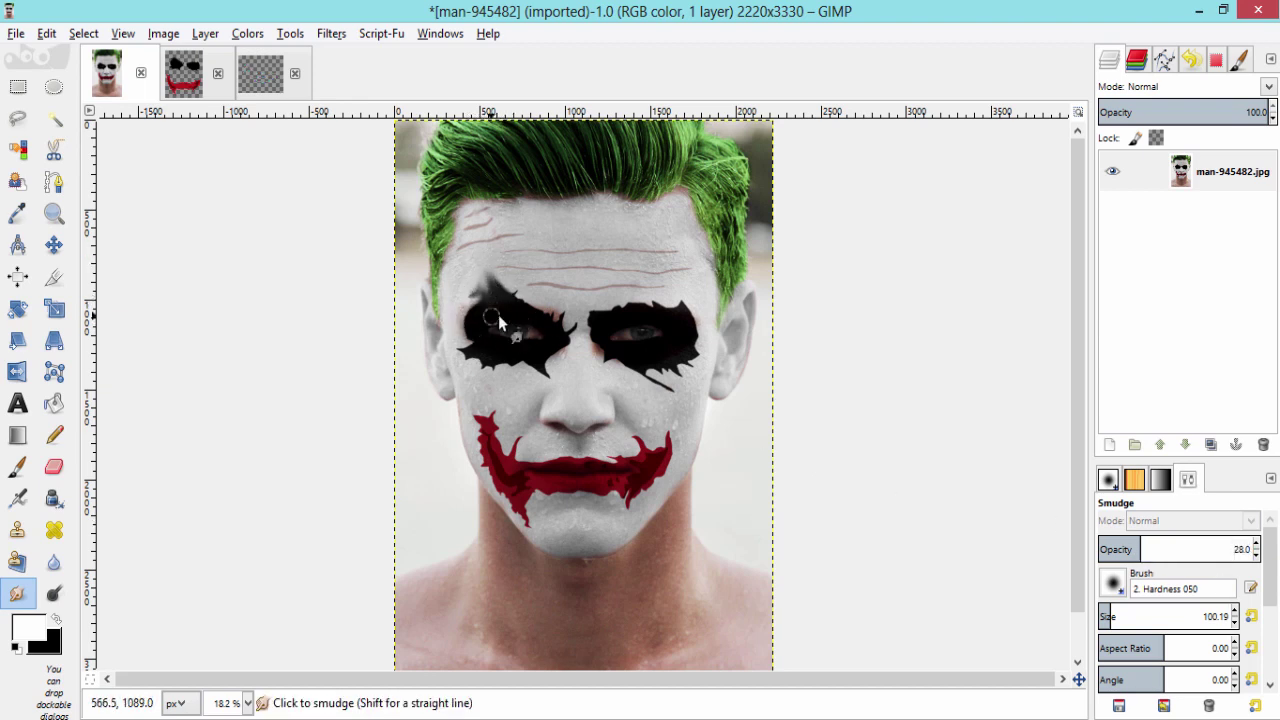
mouse_move(498, 318)
mouse_down()
mouse_move(480, 280)
mouse_move(510, 287)
mouse_move(512, 270)
mouse_move(490, 296)
mouse_up()
- Soften the lower edge of the left eye paint, then weaken the smudge strength to 12.8
scroll(498, 273, up, 2)
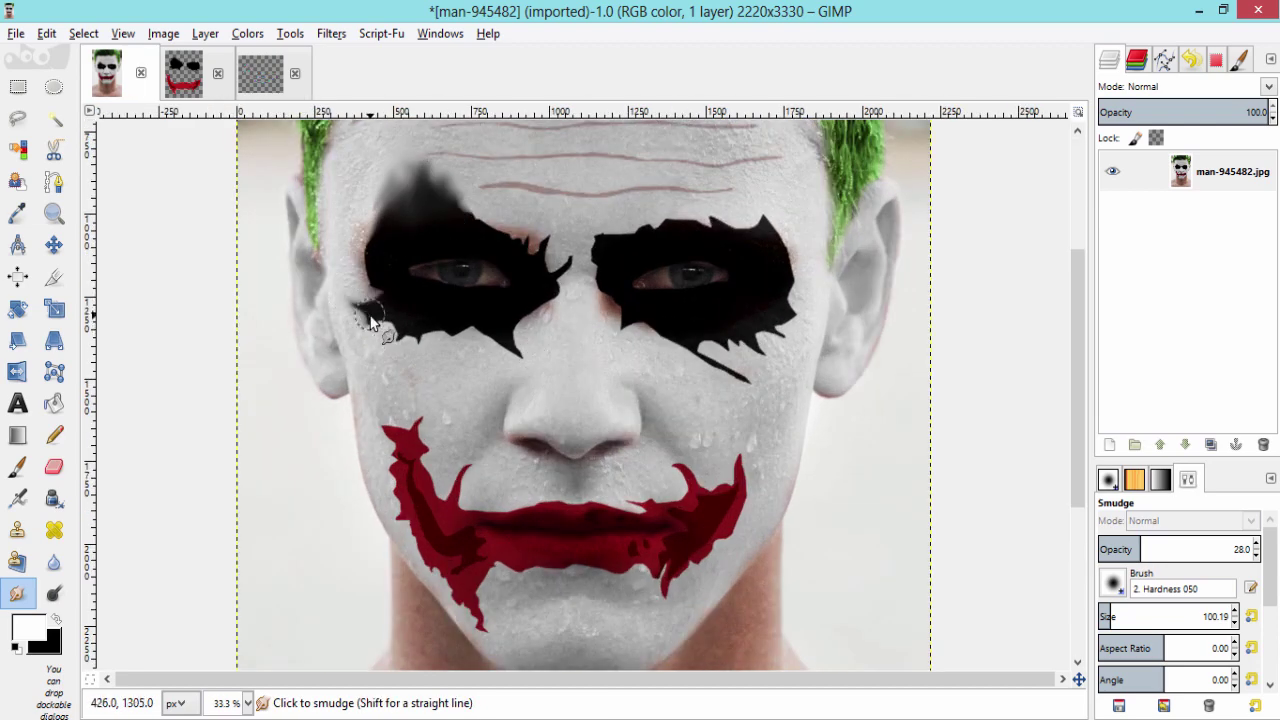
drag(370, 322, 419, 340)
key(less)
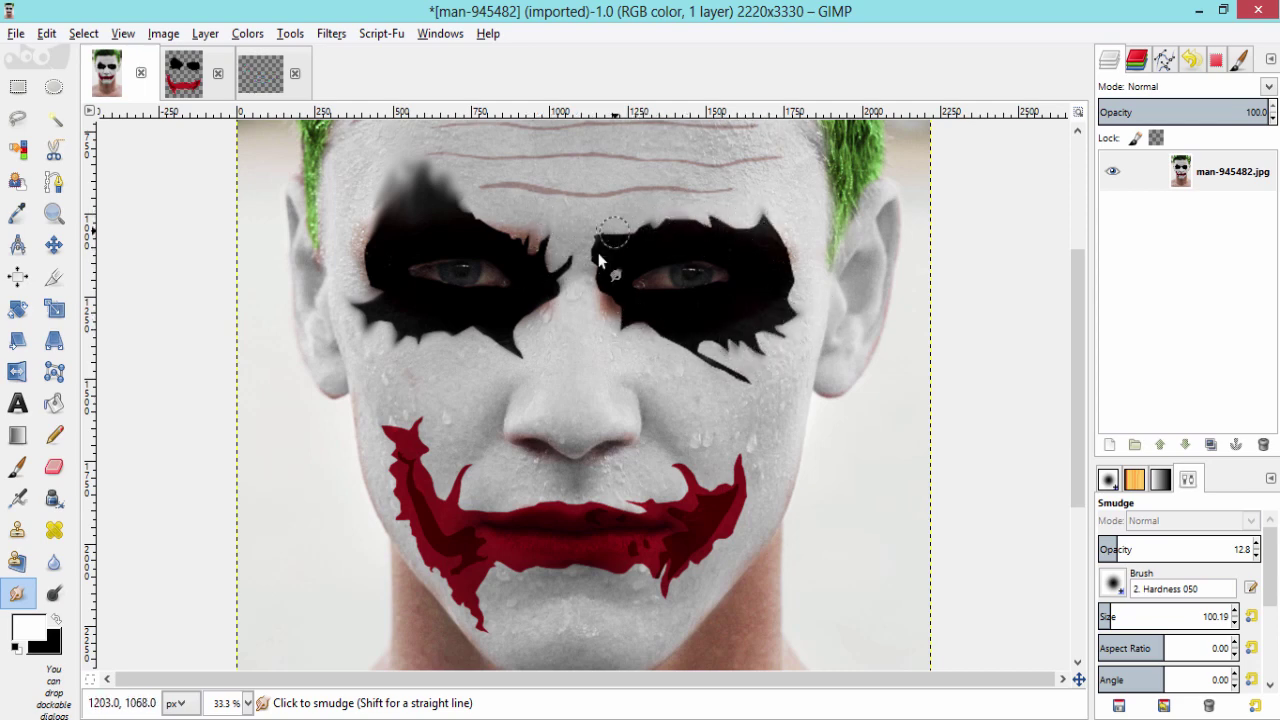
scroll(377, 369, up, 3)
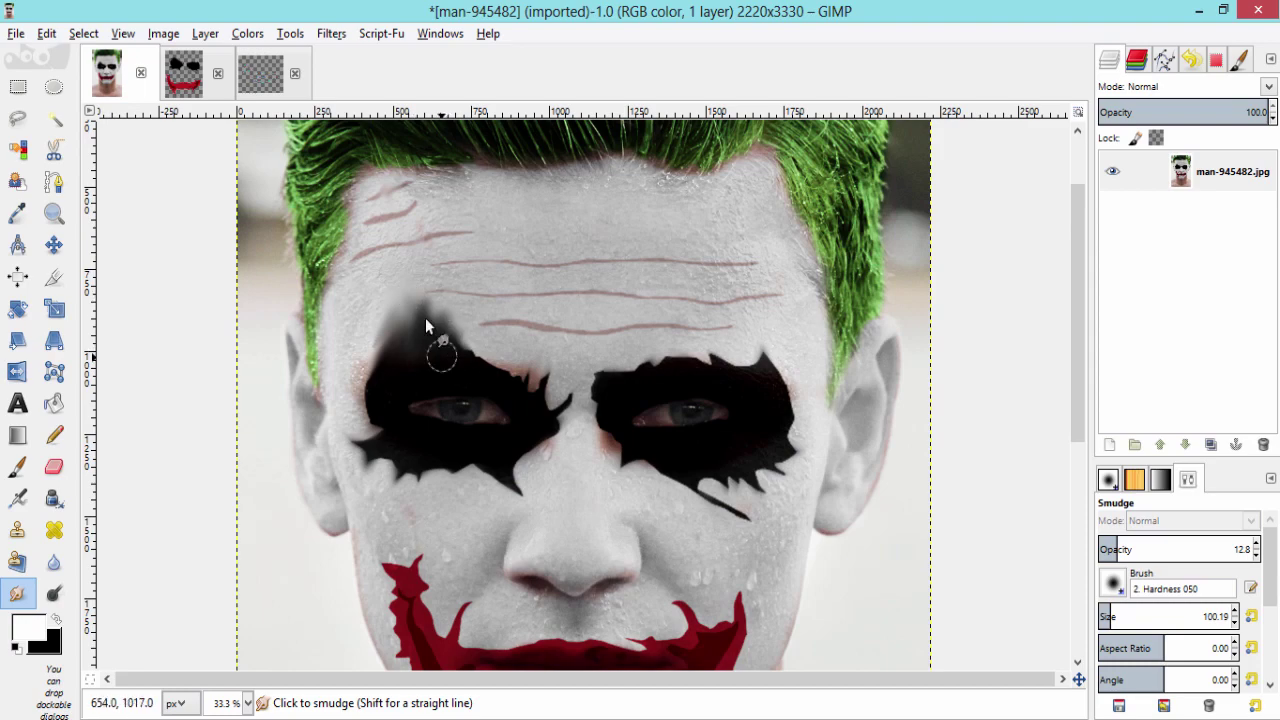
scroll(620, 437, down, 1)
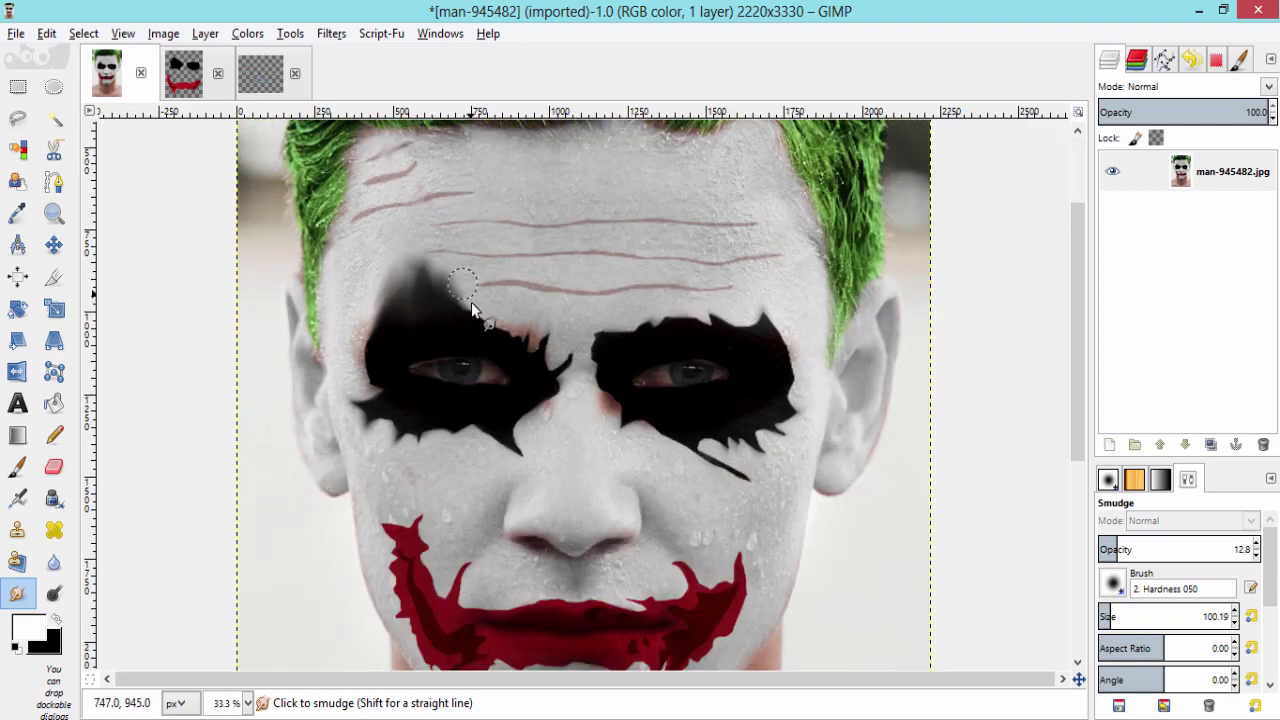
scroll(472, 310, down, 3)
scroll(528, 273, up, 3)
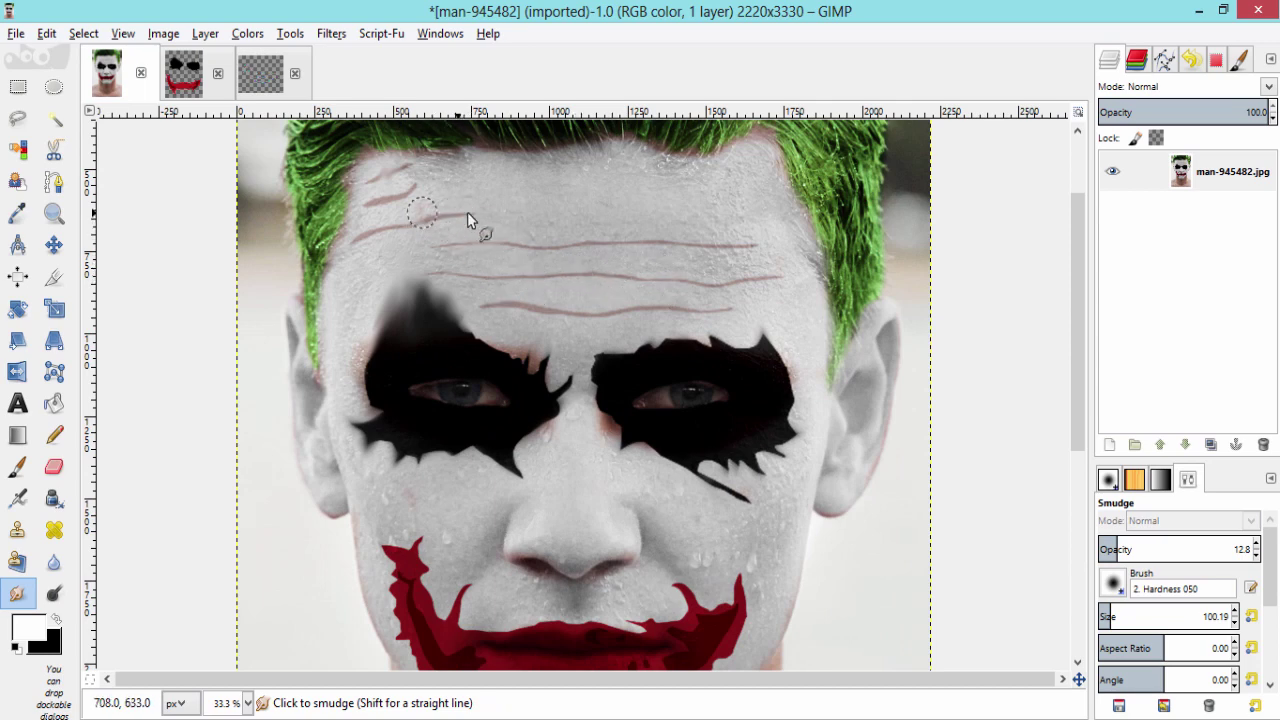
scroll(512, 277, down, 4)
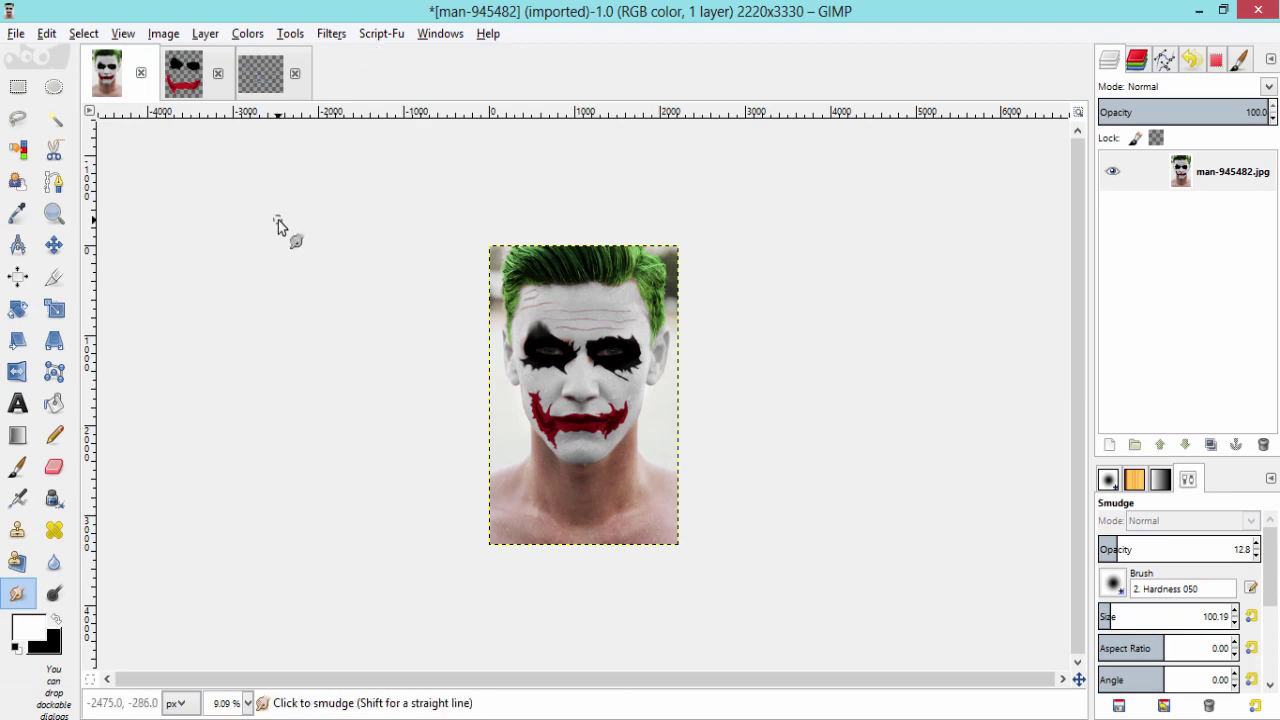
key(plus)
key(plus)
- Add the original photo as a layer and toggle the Joker layer's visibility to compare before and after
scroll(305, 265, down, 1)
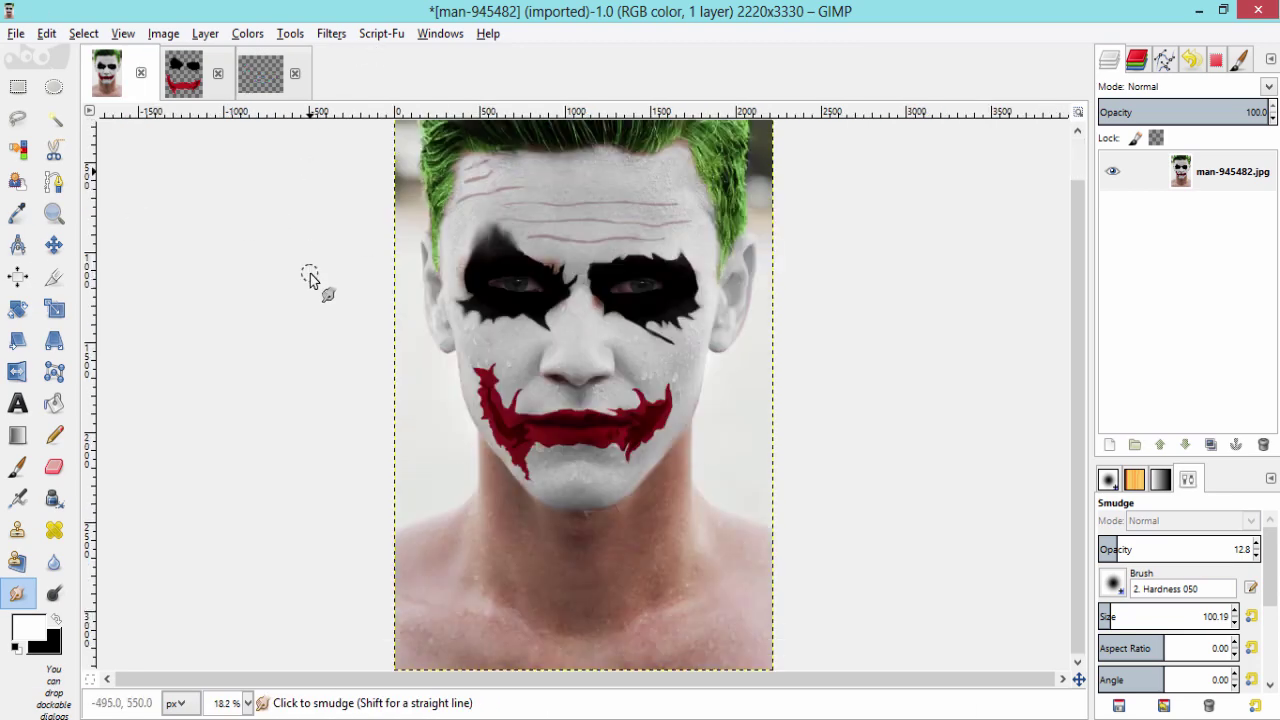
key(shift+ctrl+d)
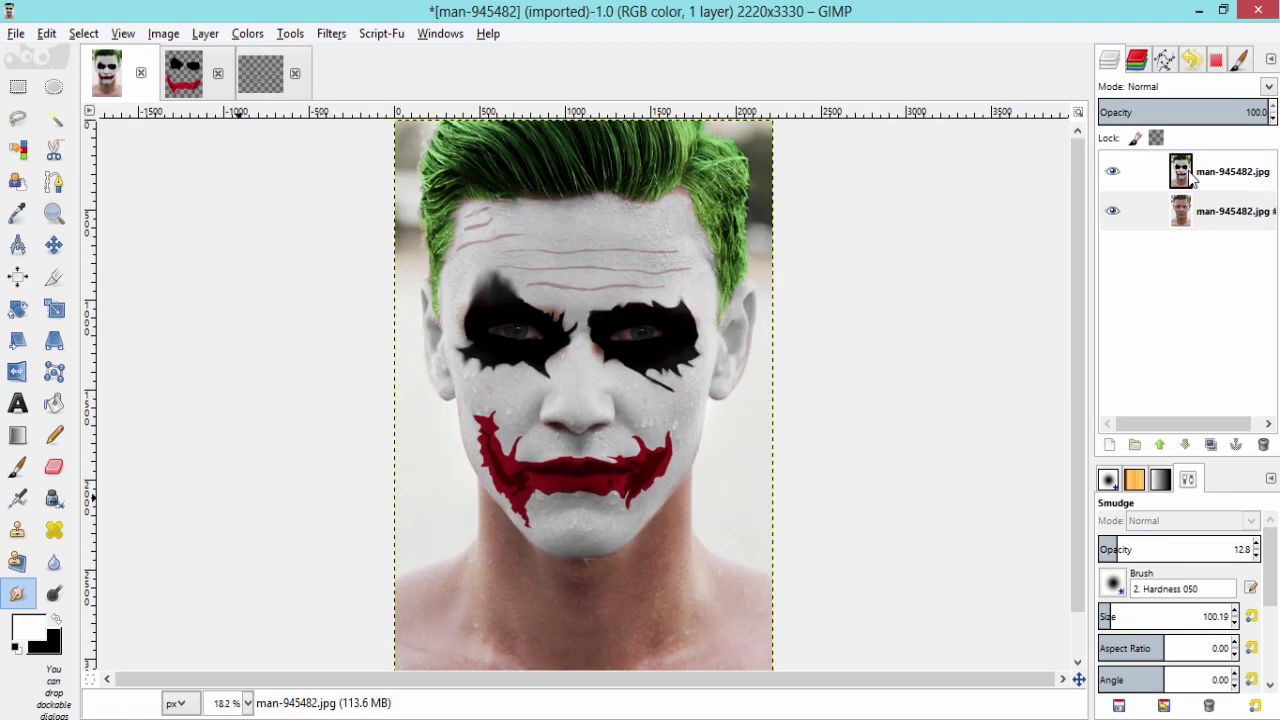
click(1113, 176)
click(1113, 176)
click(1113, 176)
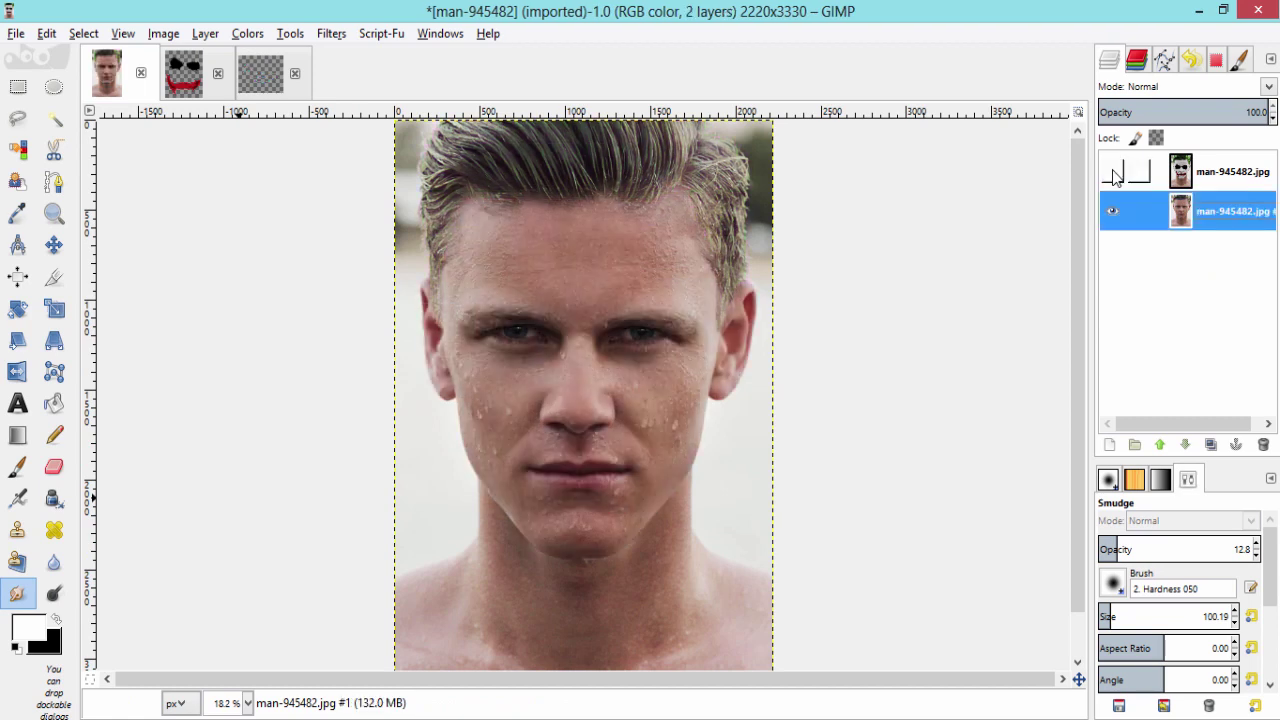
click(1113, 176)
click(1113, 176)
click(1113, 176)
click(1113, 176)
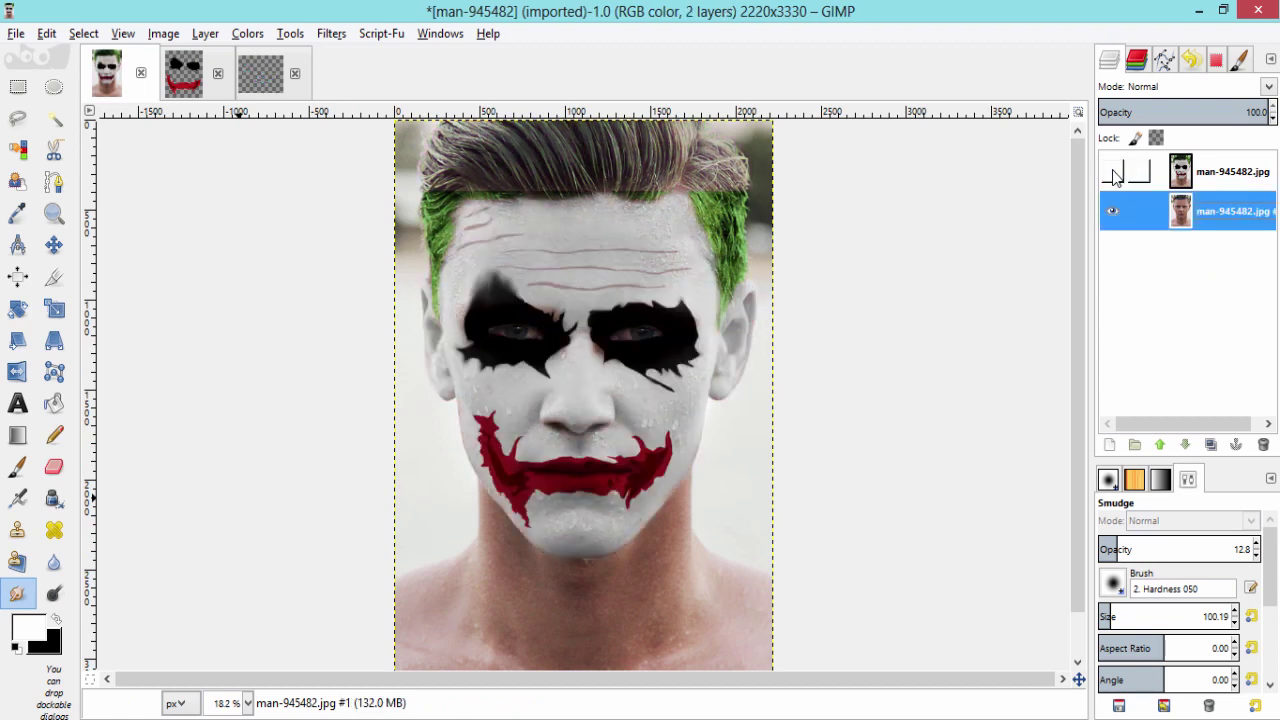
click(1113, 176)
click(1113, 176)
click(1113, 176)
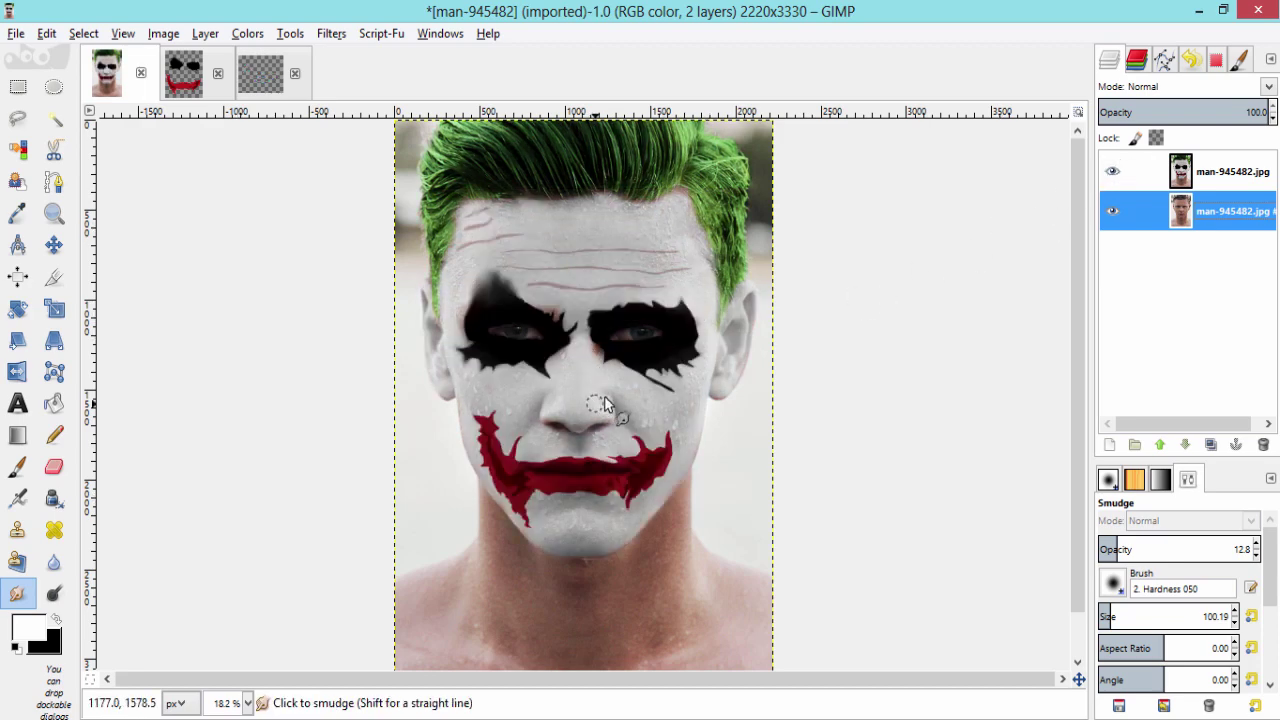
key(plus)
key(plus)
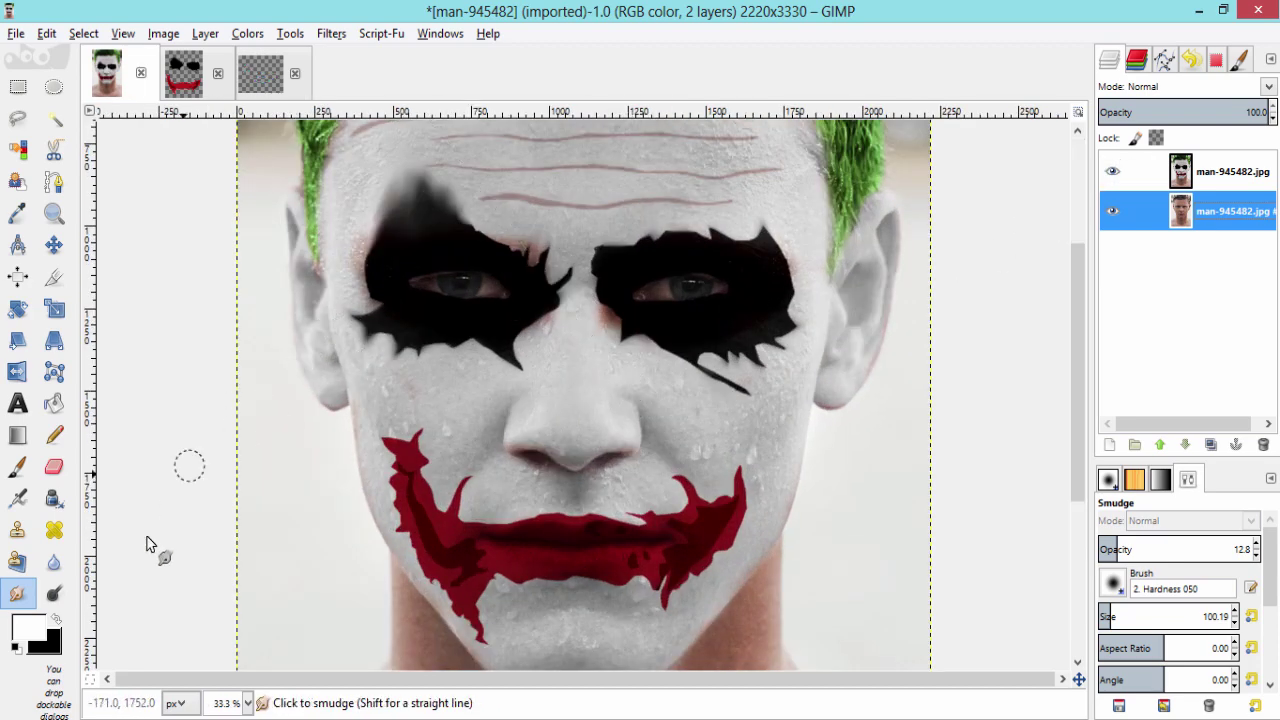
click(366, 340)
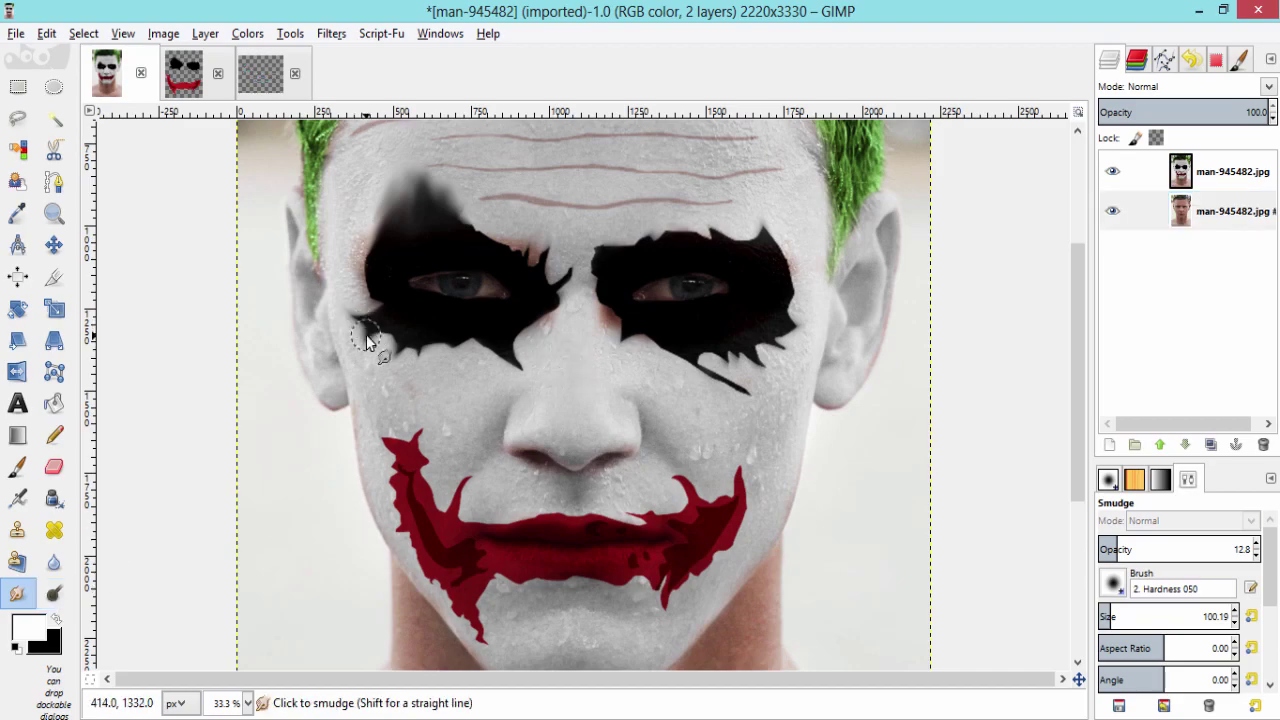